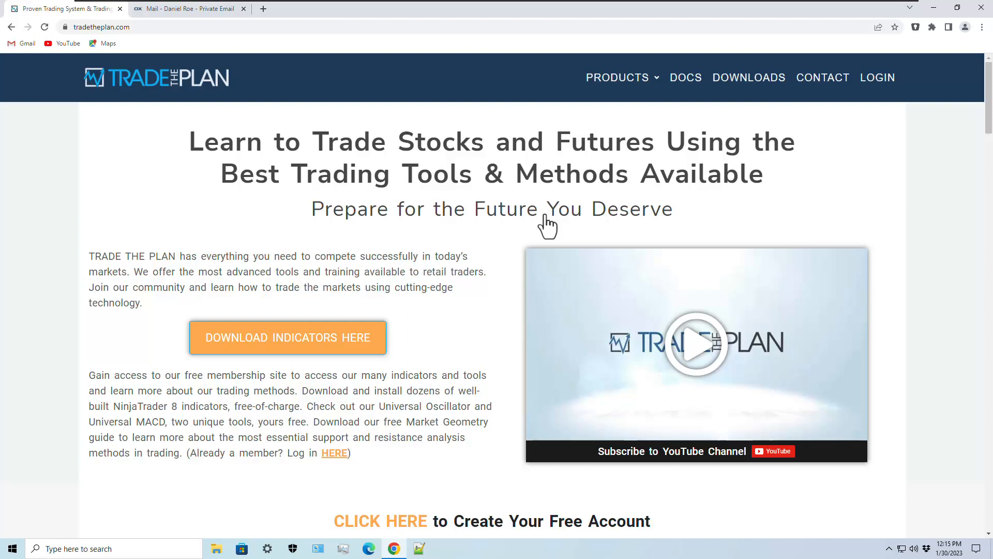
# - Log in to the Trade the Plan member area, passing the robot check and updating the saved password
pyautogui.click(889, 87)
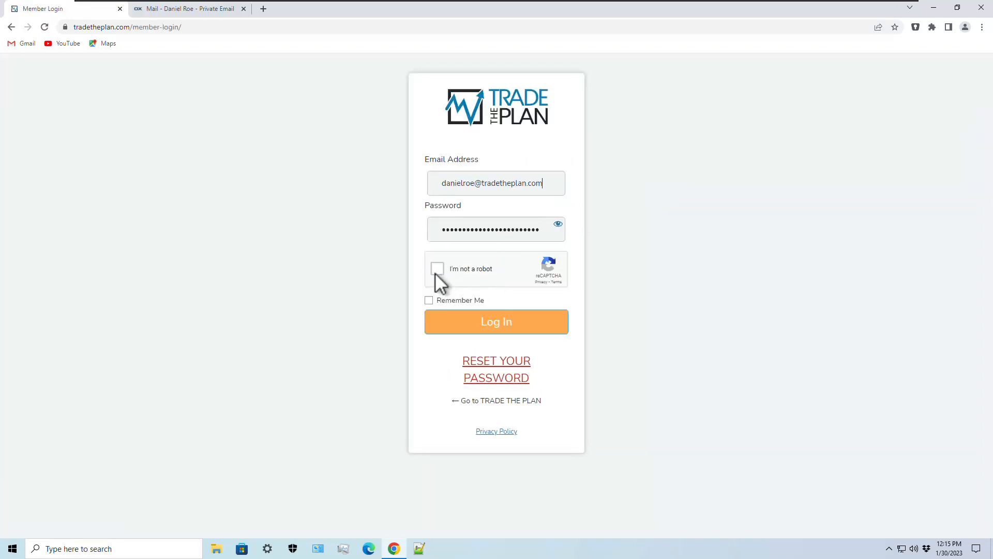
pyautogui.click(438, 269)
pyautogui.click(485, 329)
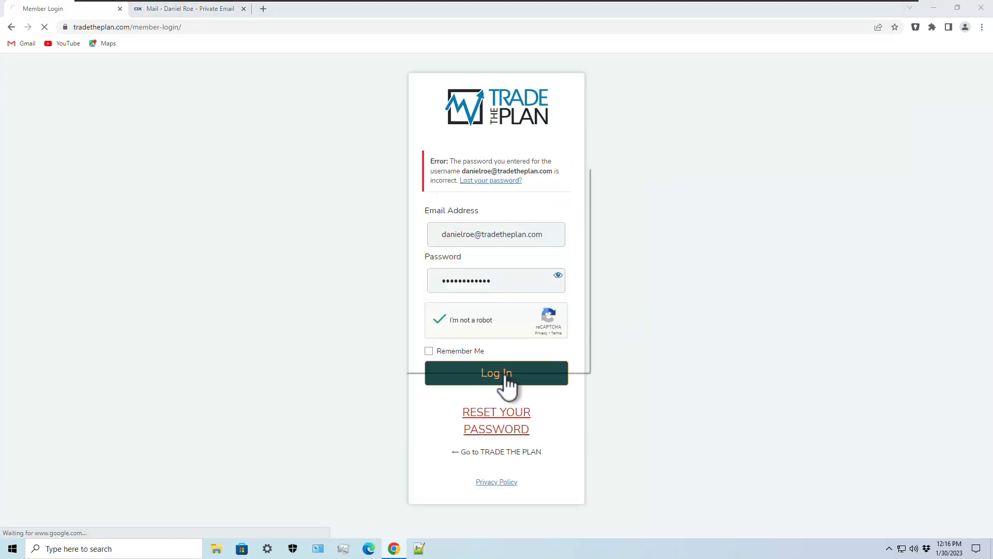
pyautogui.click(569, 359)
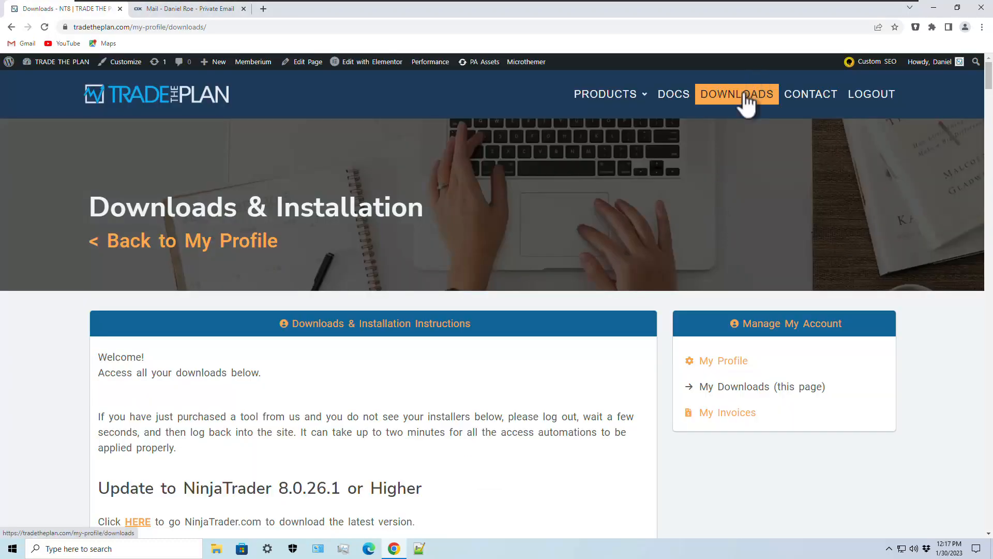
# - Download the TTP MasterSuite 8.3.4 and TTP MasterSuite Essentials 8.3.4 installers
pyautogui.scroll(-4, 481, 300)
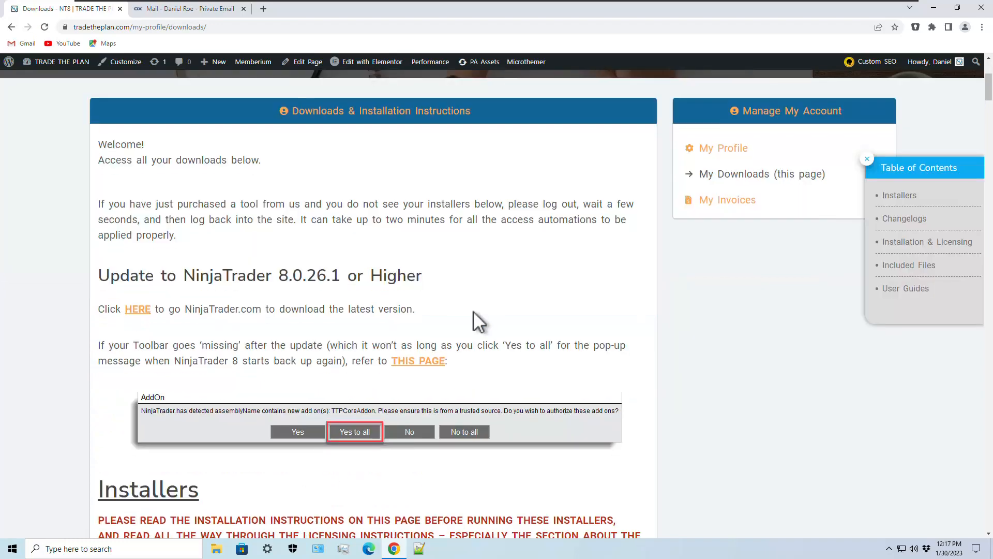
pyautogui.scroll(-1, 473, 311)
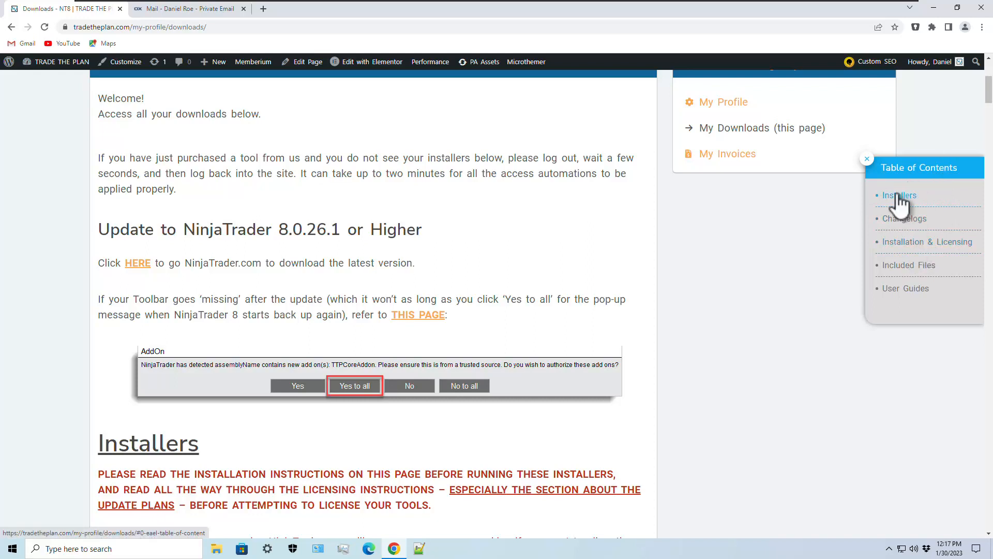
pyautogui.scroll(-10, 425, 299)
pyautogui.scroll(-4, 424, 299)
pyautogui.scroll(5, 428, 299)
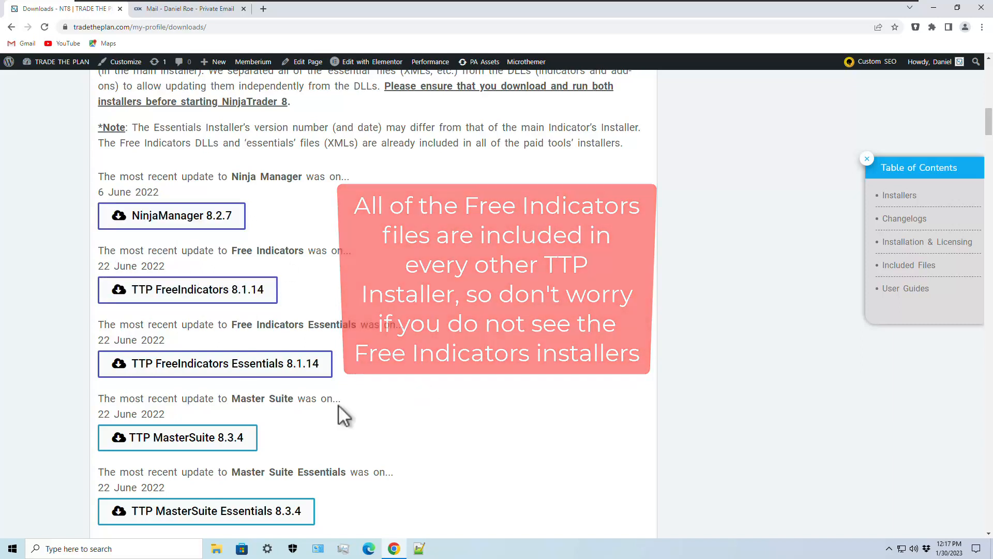
pyautogui.scroll(-2, 399, 423)
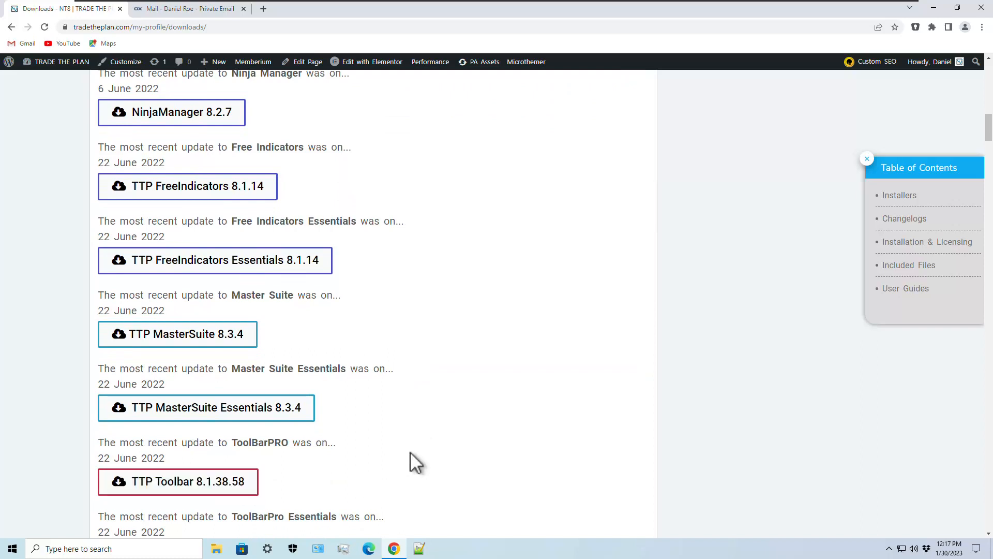
pyautogui.scroll(-1, 411, 452)
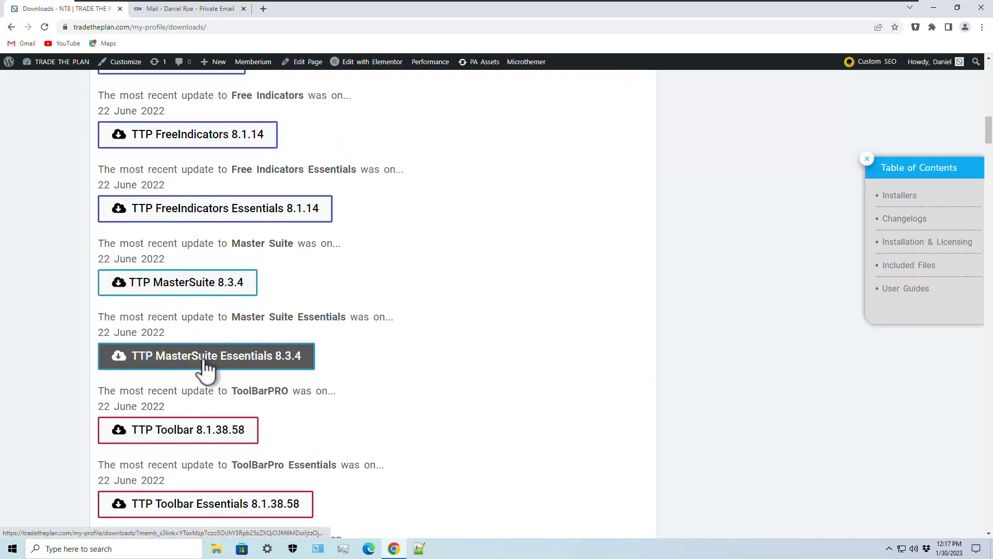
pyautogui.click(185, 289)
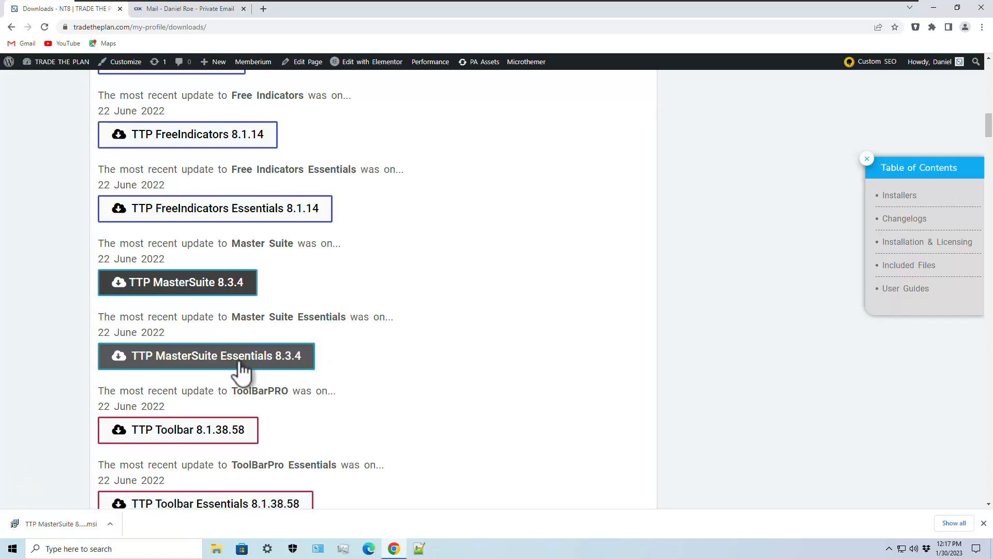
pyautogui.click(217, 365)
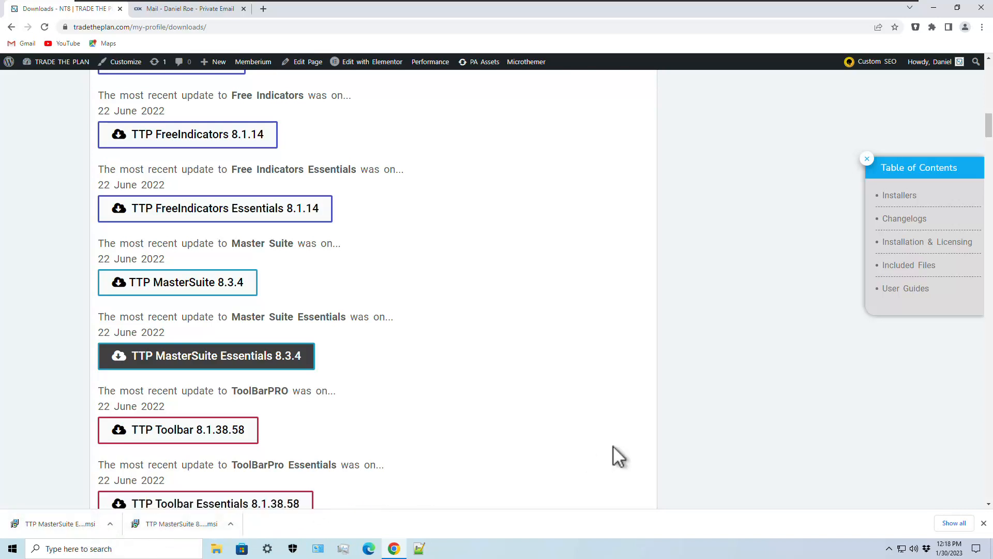
# - Open sharkindicators.com in a new tab and go to SUPPORT > Download Installer
pyautogui.click(264, 9)
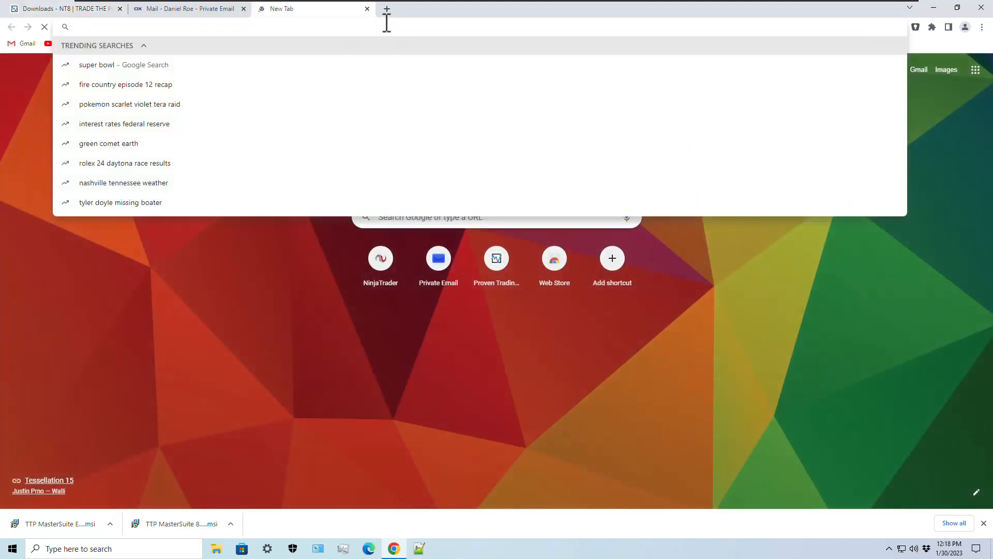
pyautogui.write('shark')
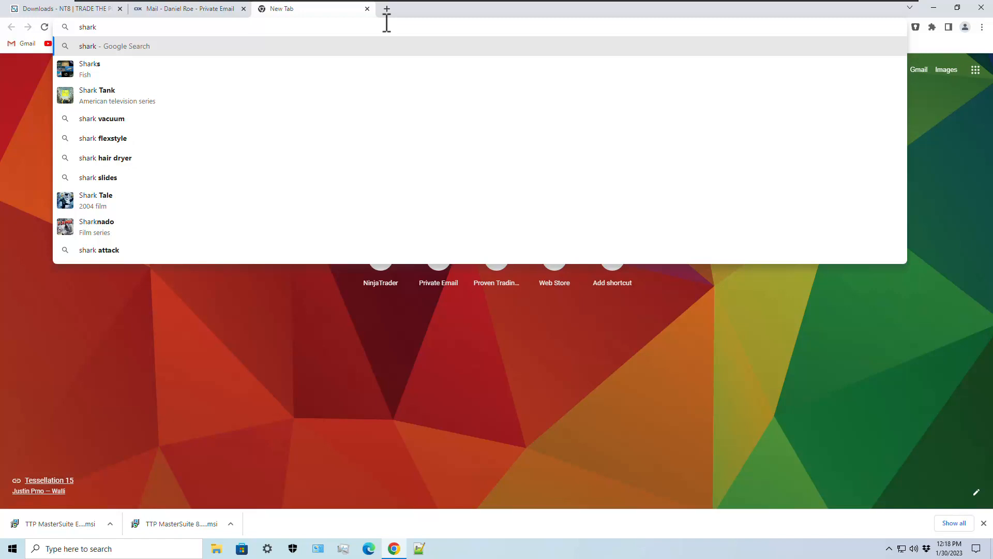
pyautogui.write('indicators.com')
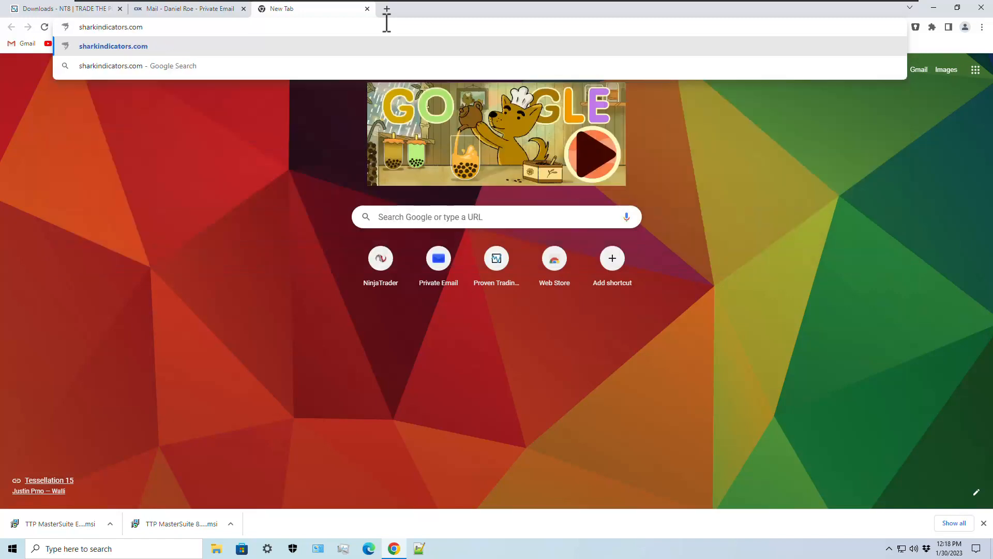
pyautogui.press('Return')
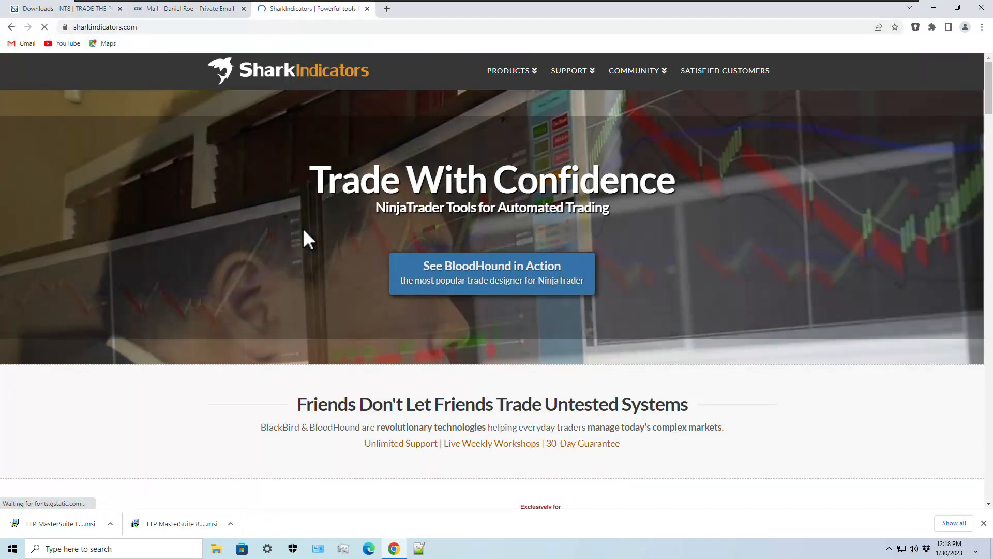
pyautogui.moveTo(569, 72)
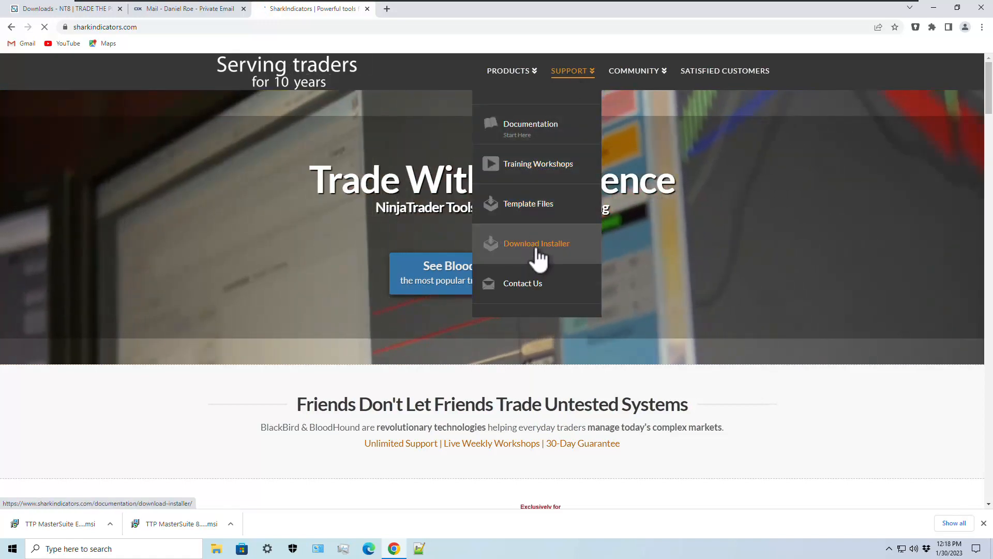
pyautogui.click(537, 256)
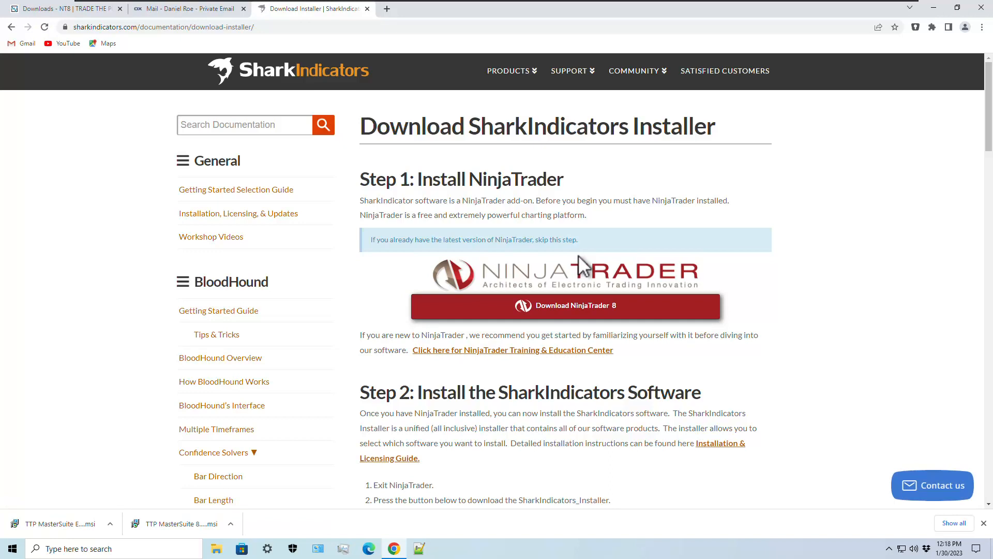
# - Request the NinjaTrader 8.0.27.1 installer with the autofilled e-mail, declining live data, and download it
pyautogui.click(576, 310)
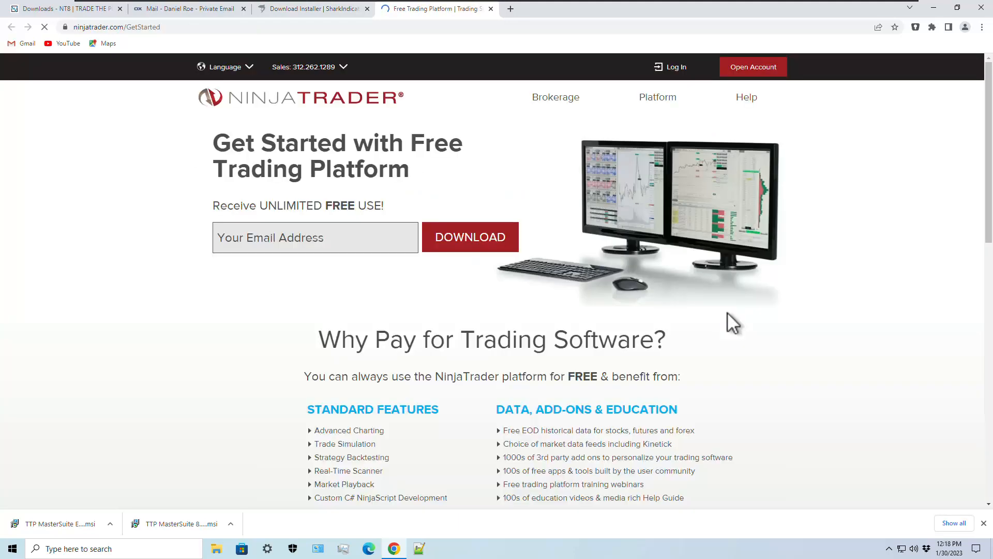
pyautogui.click(343, 240)
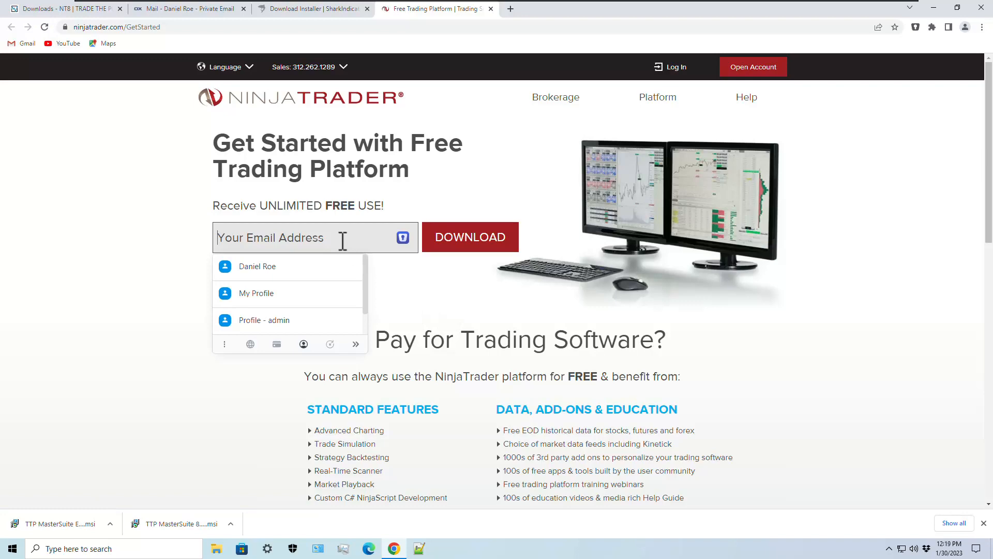
pyautogui.hotkey('ctrl', 'v')
pyautogui.click(355, 196)
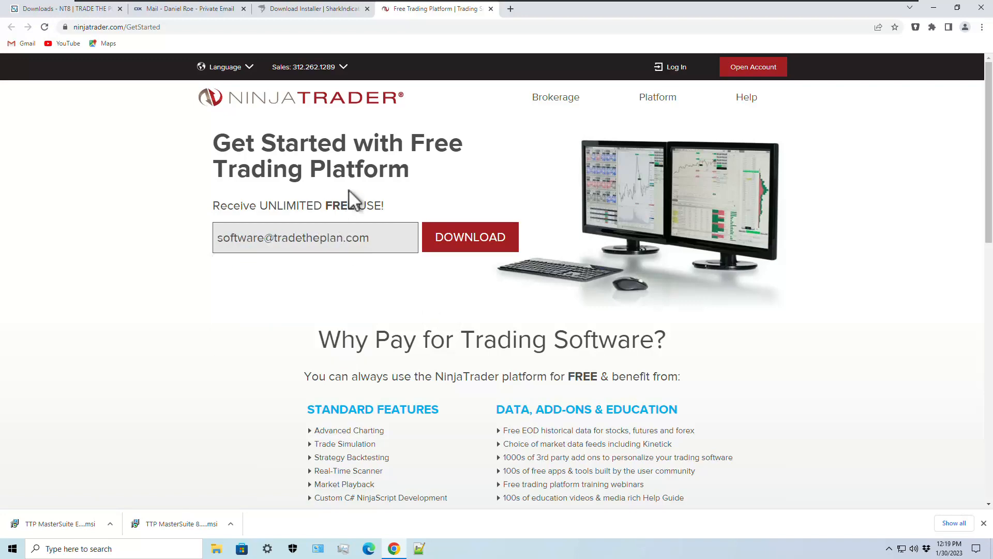
pyautogui.click(469, 240)
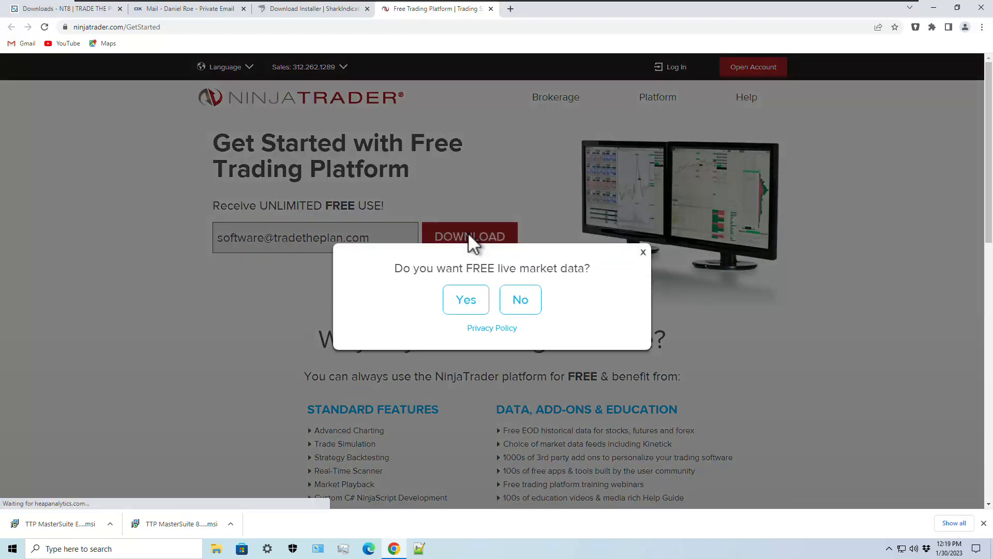
pyautogui.click(526, 303)
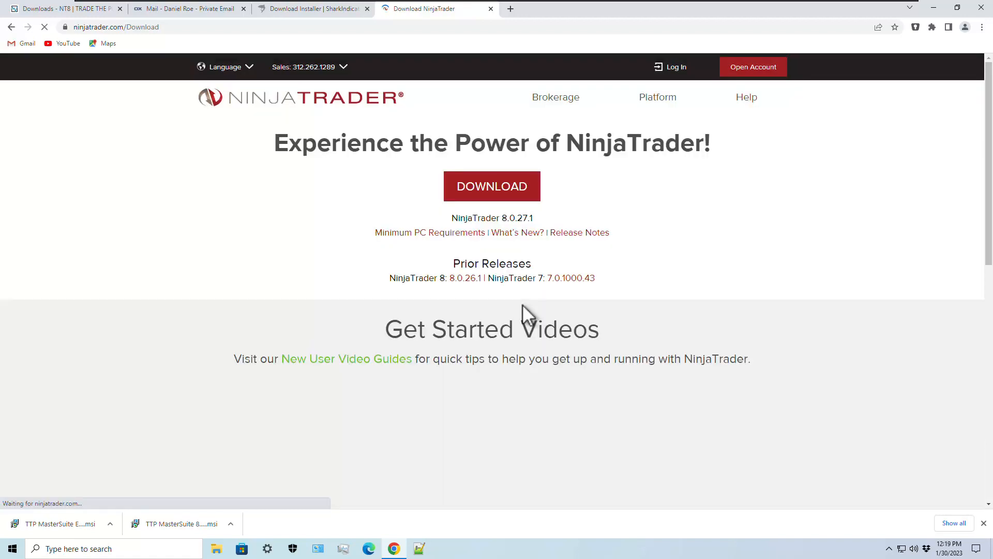
pyautogui.click(509, 187)
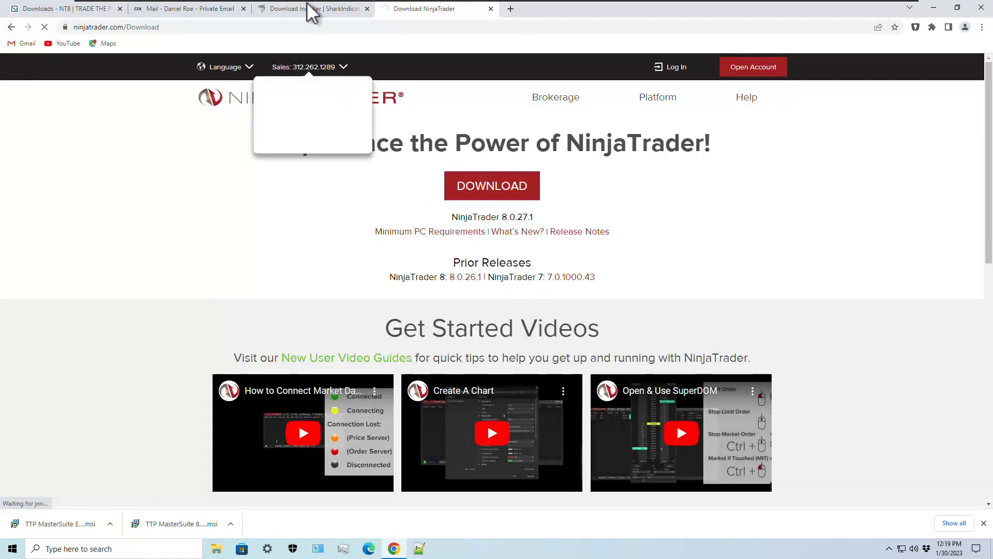
# - Download the SharkIndicators NT8 installer and the TTP TimeframeTuner 8.1.13.58 installer
pyautogui.click(309, 9)
pyautogui.scroll(-20, 603, 406)
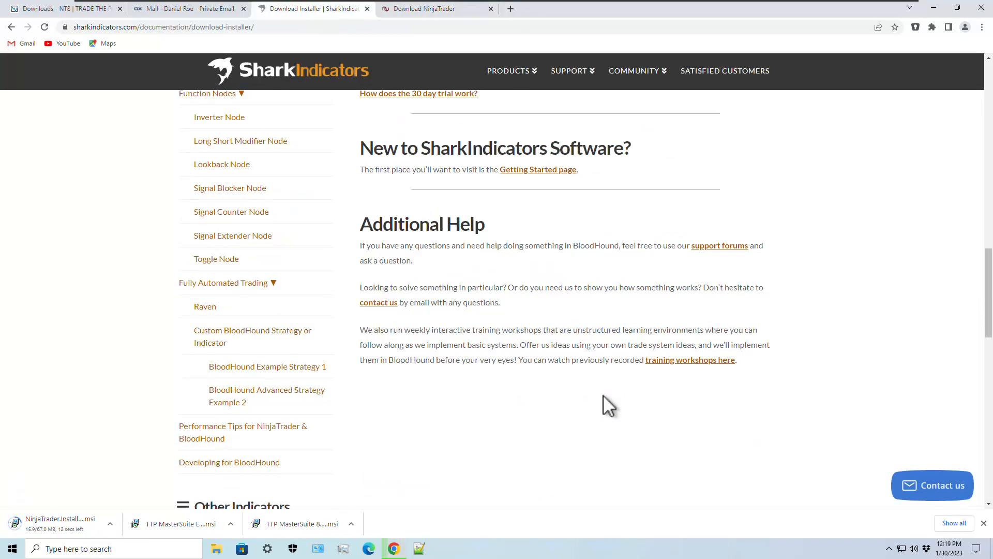
pyautogui.scroll(8, 603, 406)
pyautogui.click(455, 186)
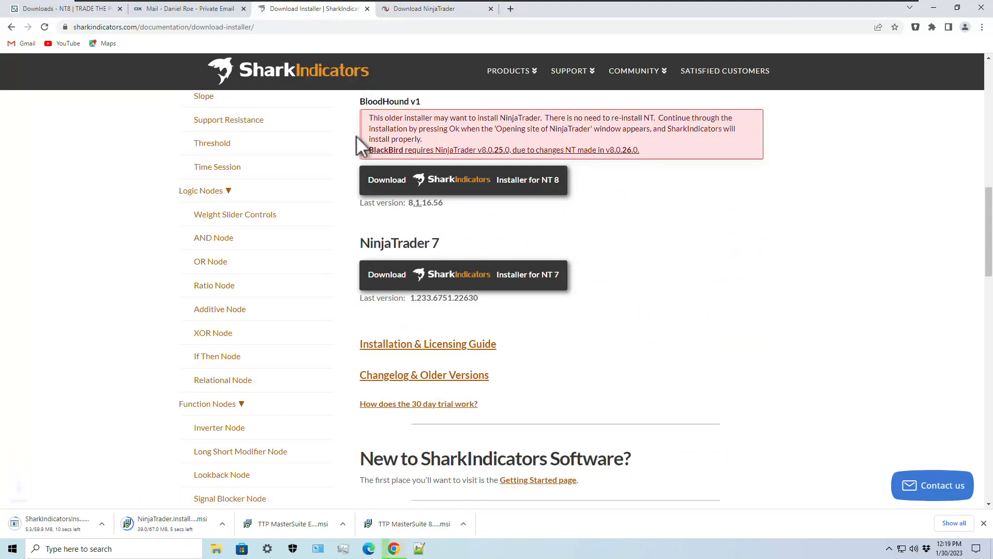
pyautogui.click(67, 9)
pyautogui.scroll(-10, 448, 342)
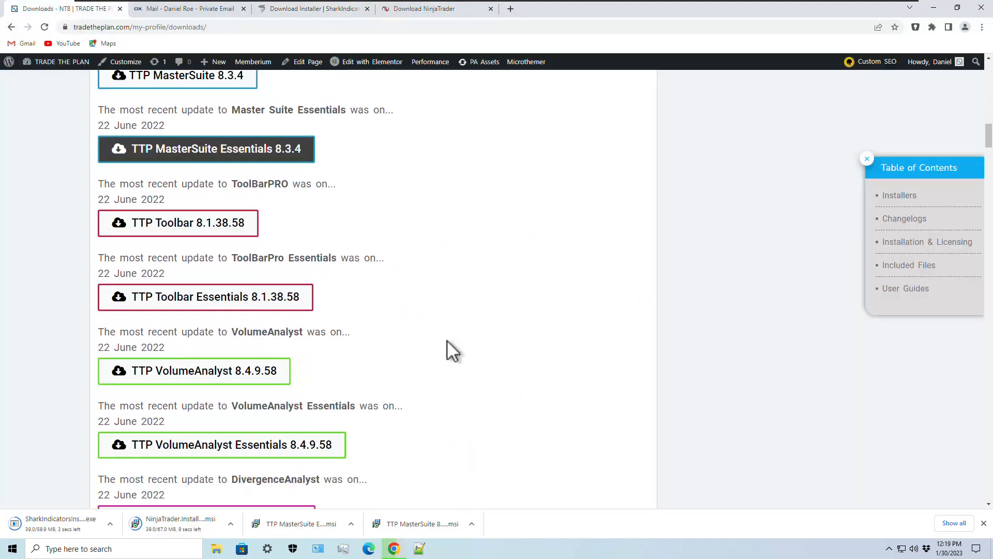
pyautogui.scroll(-5, 414, 319)
pyautogui.click(215, 216)
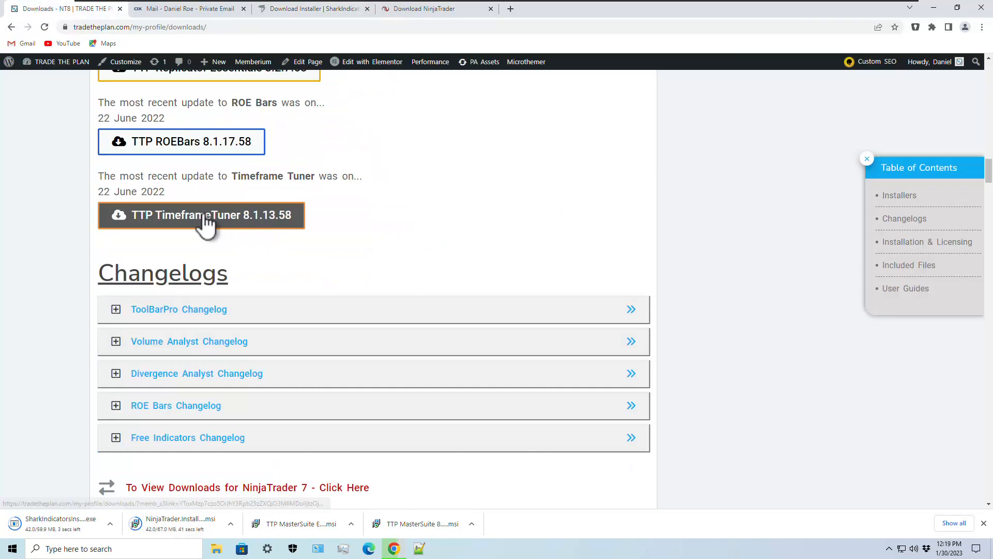
# - Install TTP TimeframeTuner 8.1.13.58 with the license accepted, then open File Explorer at This PC
pyautogui.click(934, 7)
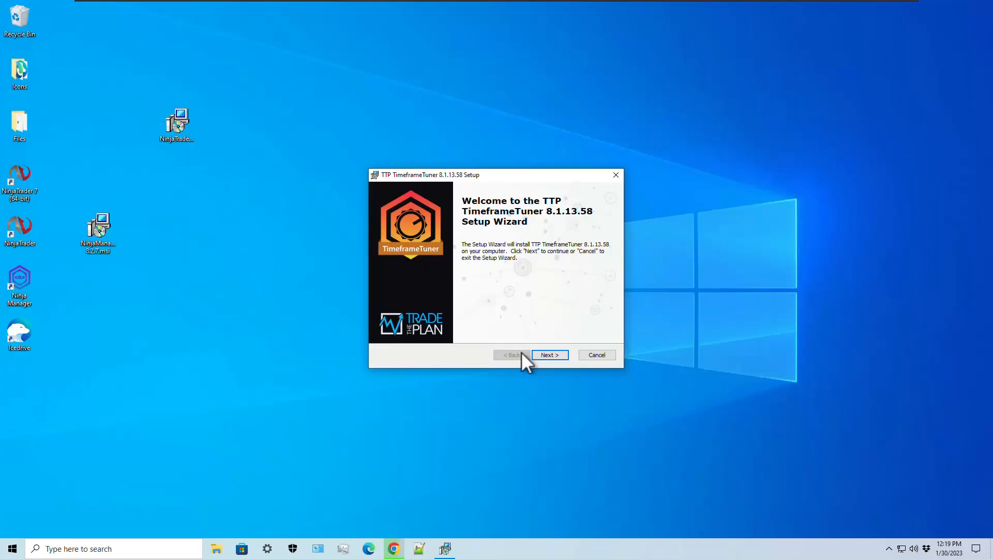
pyautogui.click(551, 355)
pyautogui.click(484, 315)
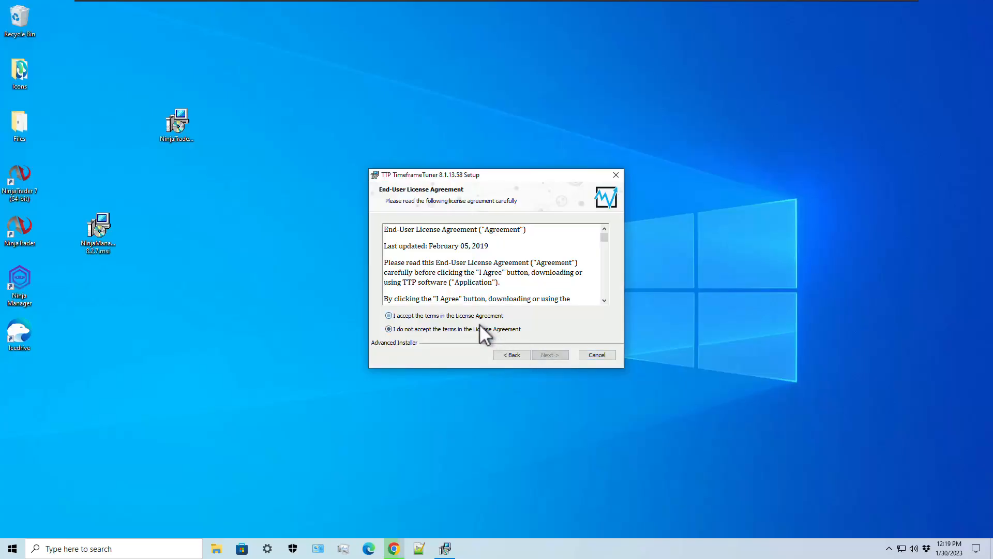
pyautogui.click(551, 356)
pyautogui.click(551, 356)
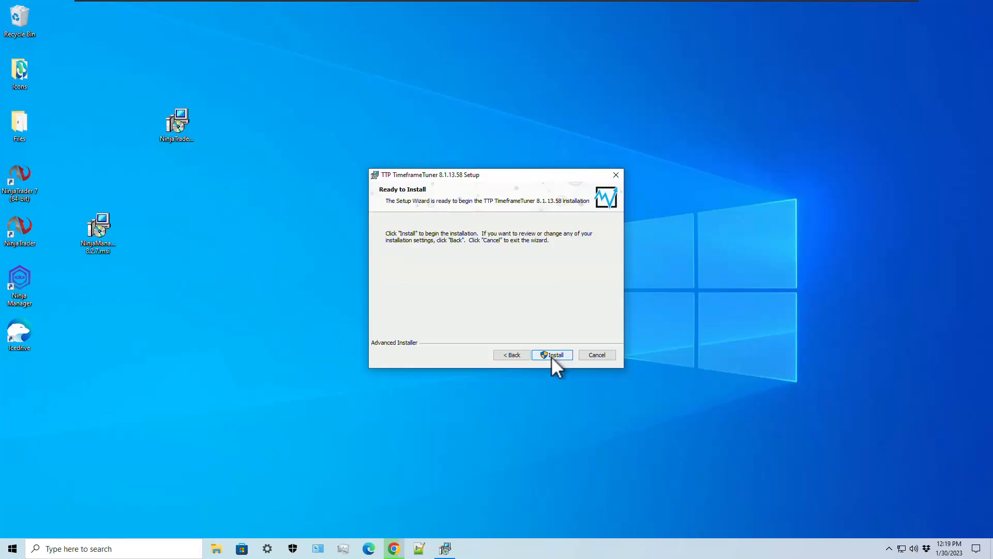
pyautogui.click(551, 356)
pyautogui.click(448, 350)
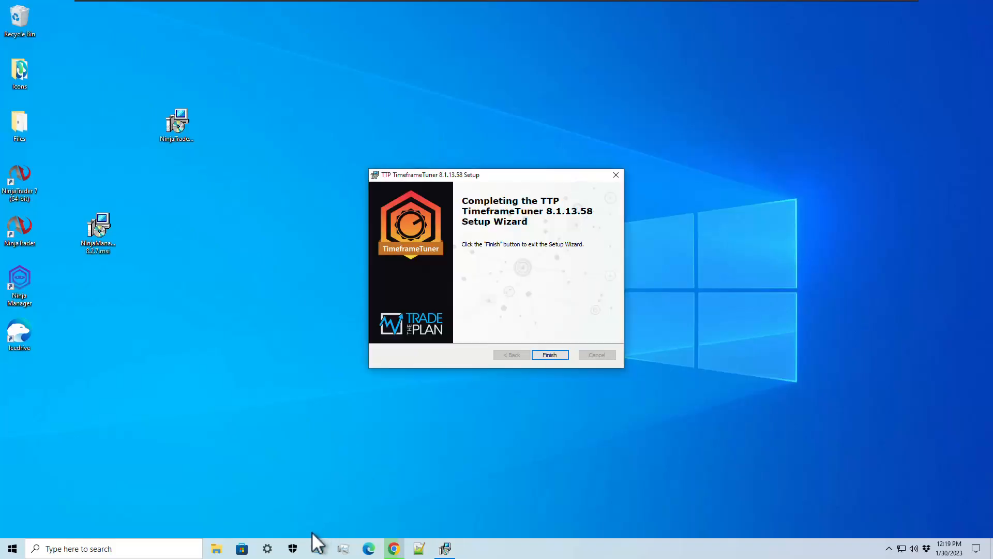
pyautogui.click(543, 357)
pyautogui.click(216, 549)
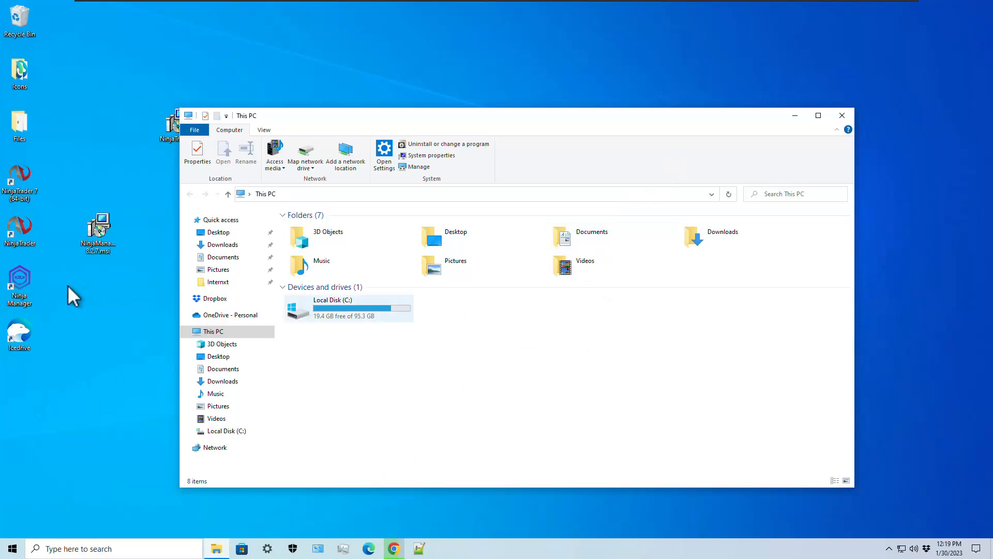
# - Launch Ninja Manager and close its Price Markers, MarketGeometry, Window Manager and Alerts panels
pyautogui.doubleClick(19, 282)
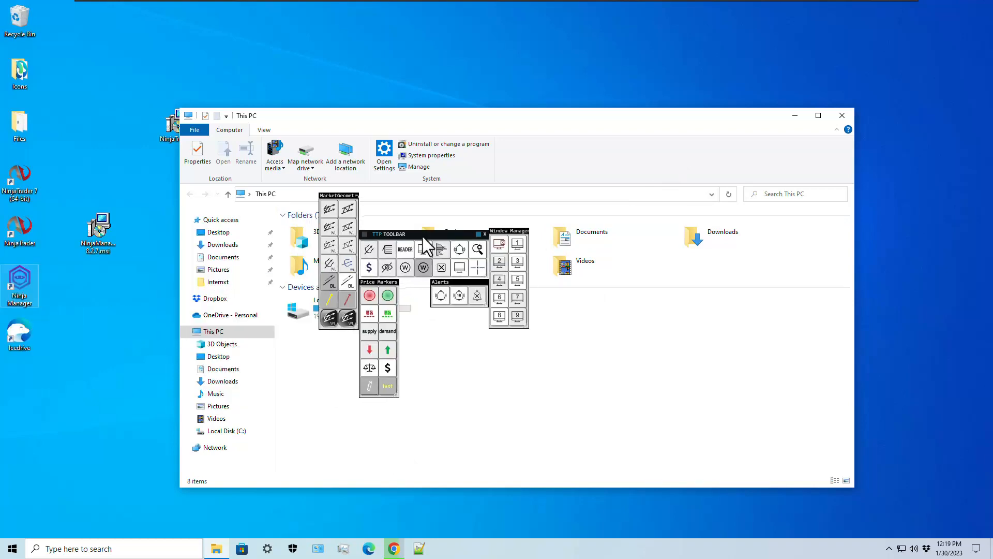
pyautogui.click(373, 267)
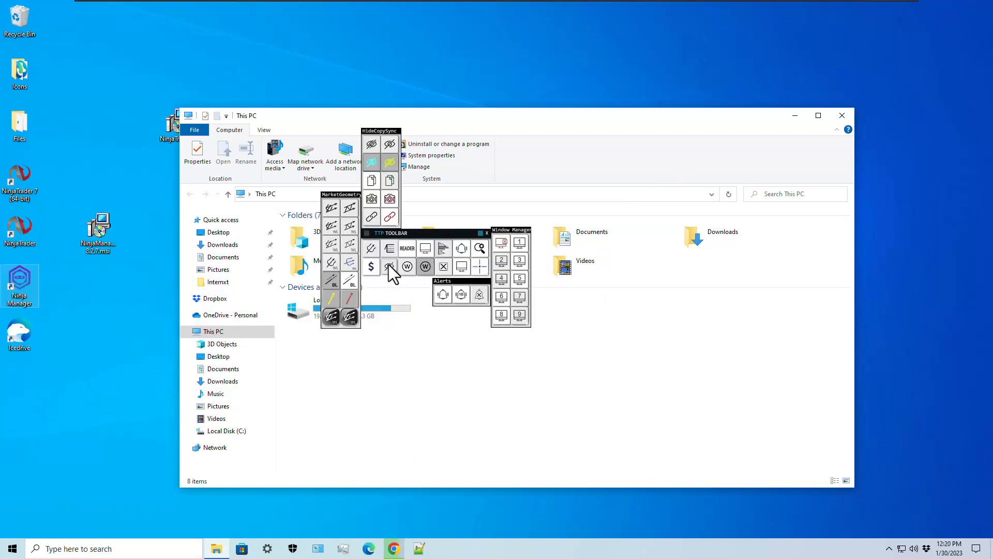
pyautogui.click(370, 249)
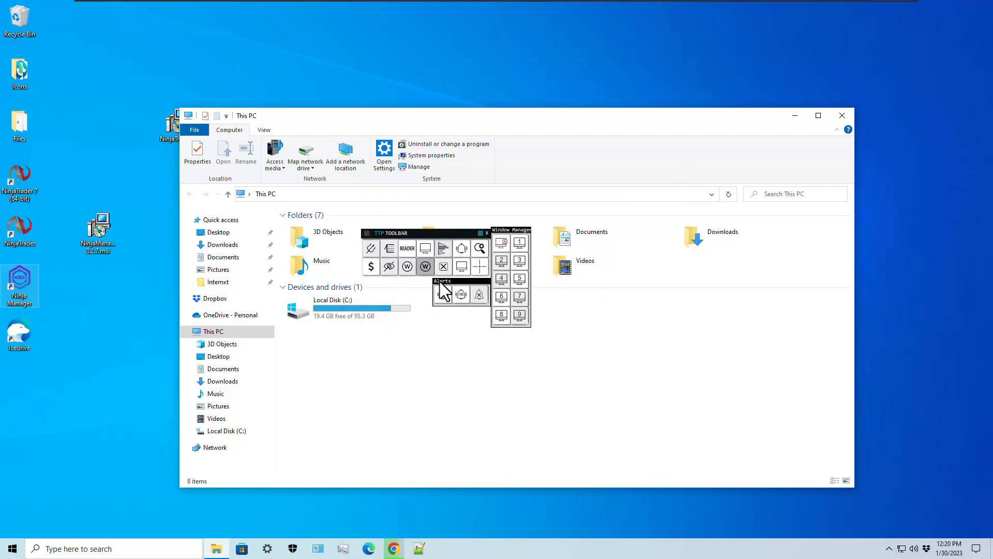
pyautogui.click(461, 269)
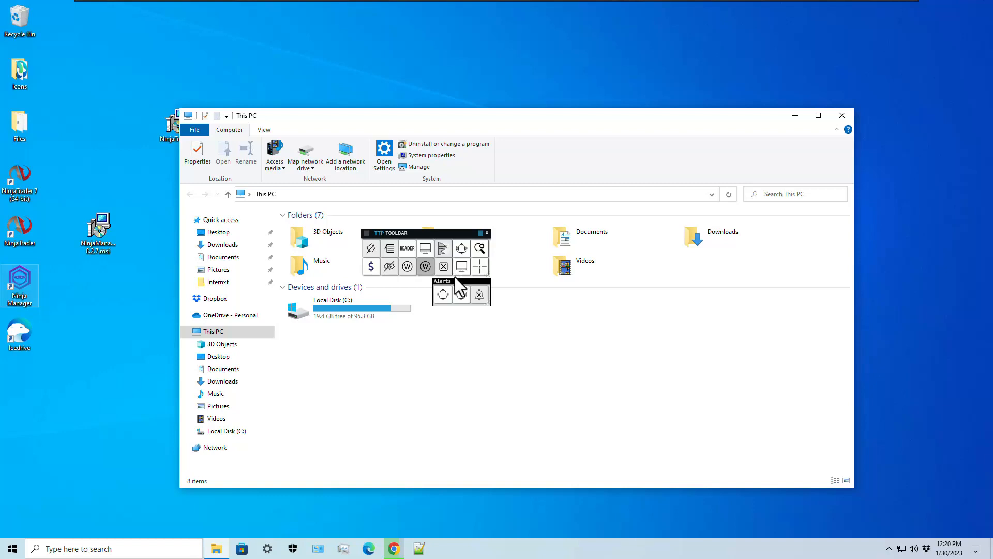
pyautogui.click(463, 247)
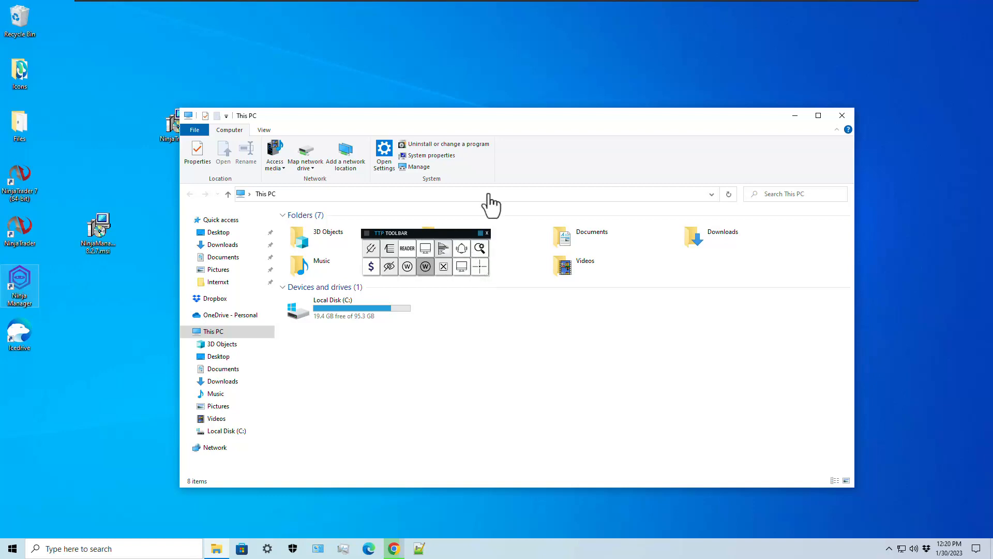
pyautogui.click(795, 115)
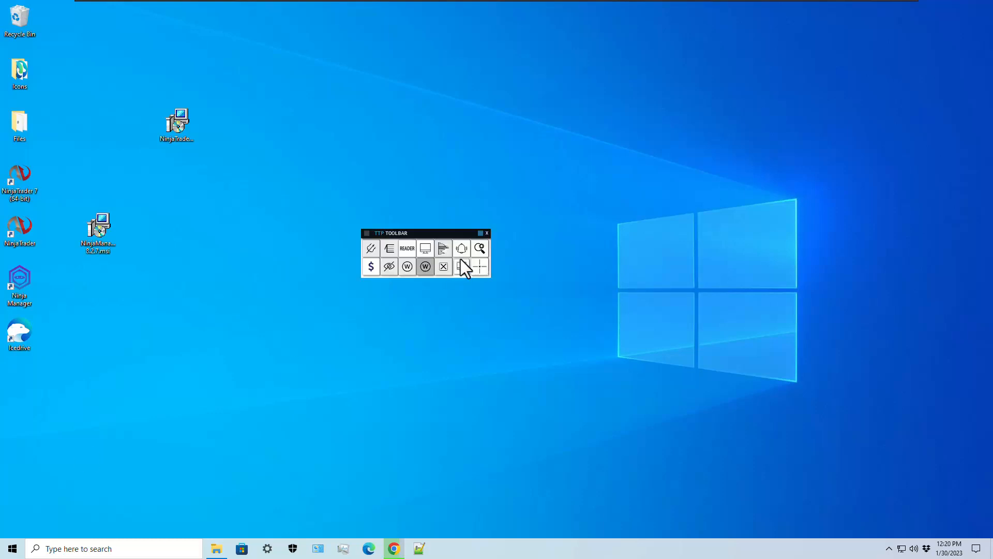
# - Create a manual toolbar backup from ToolBarPRO settings via Utilities > Backup
pyautogui.click(415, 235)
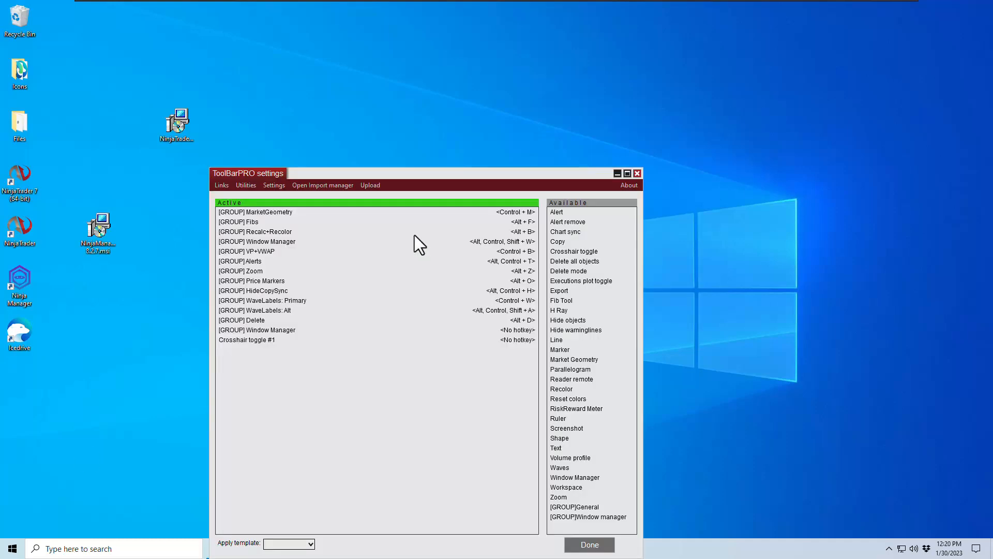
pyautogui.click(243, 185)
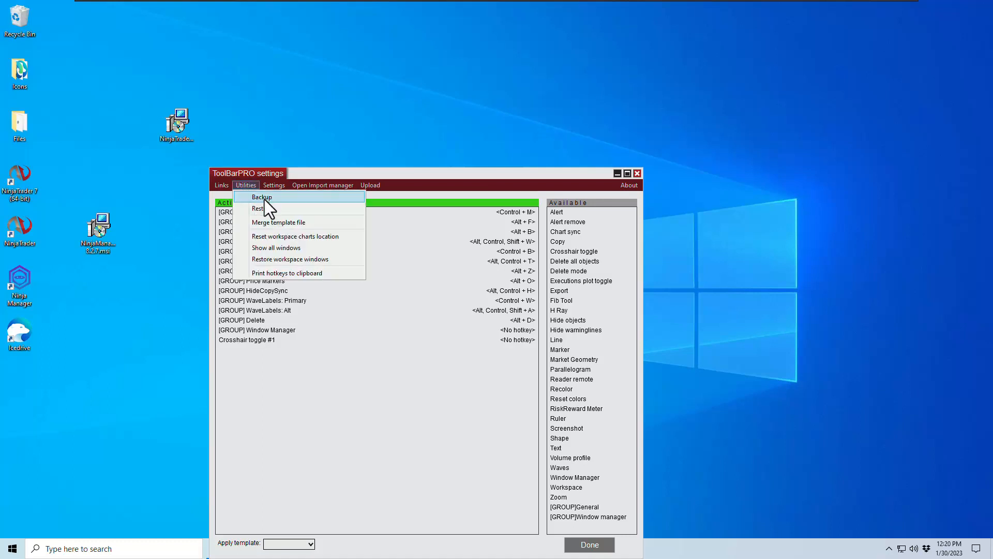
pyautogui.click(265, 197)
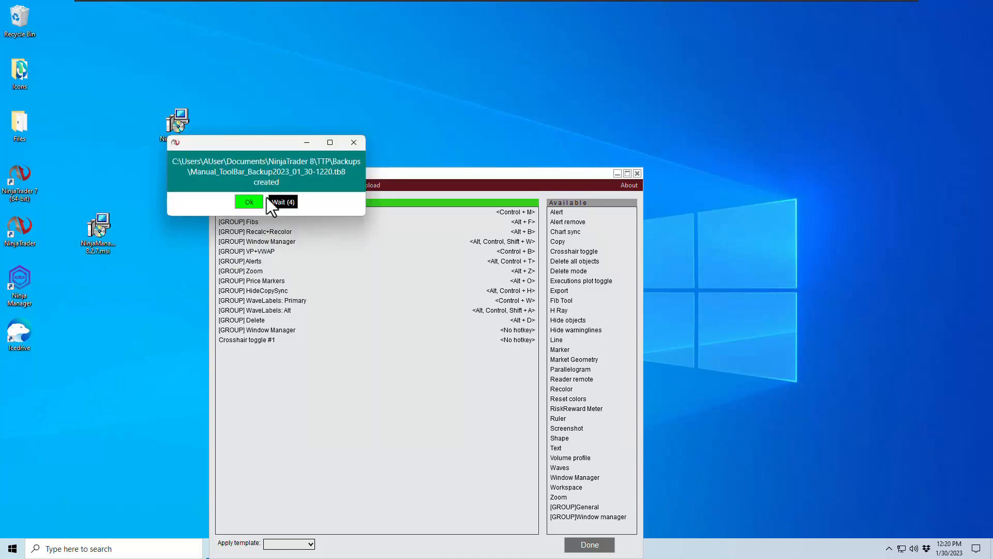
pyautogui.click(247, 201)
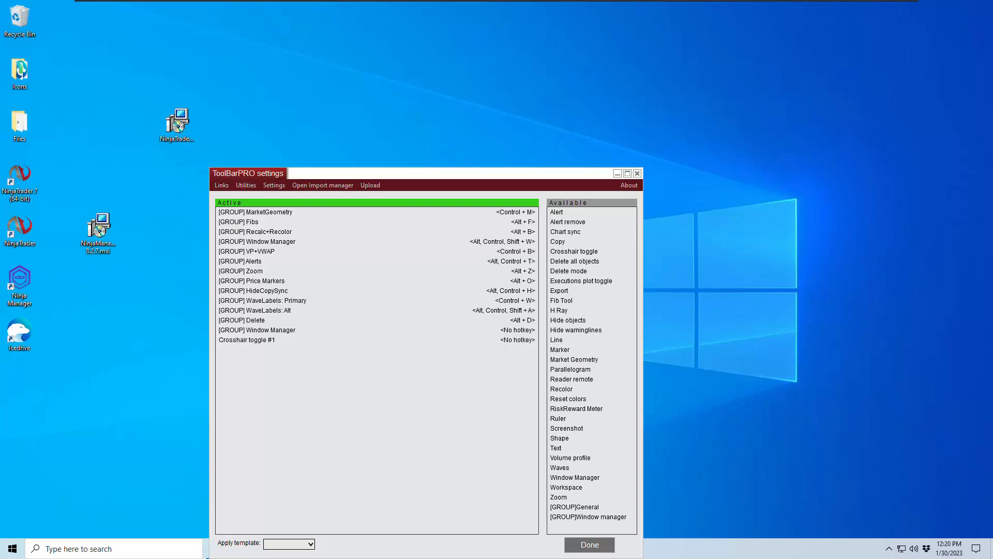
pyautogui.moveTo(524, 1); pyautogui.dragTo(497, 69)
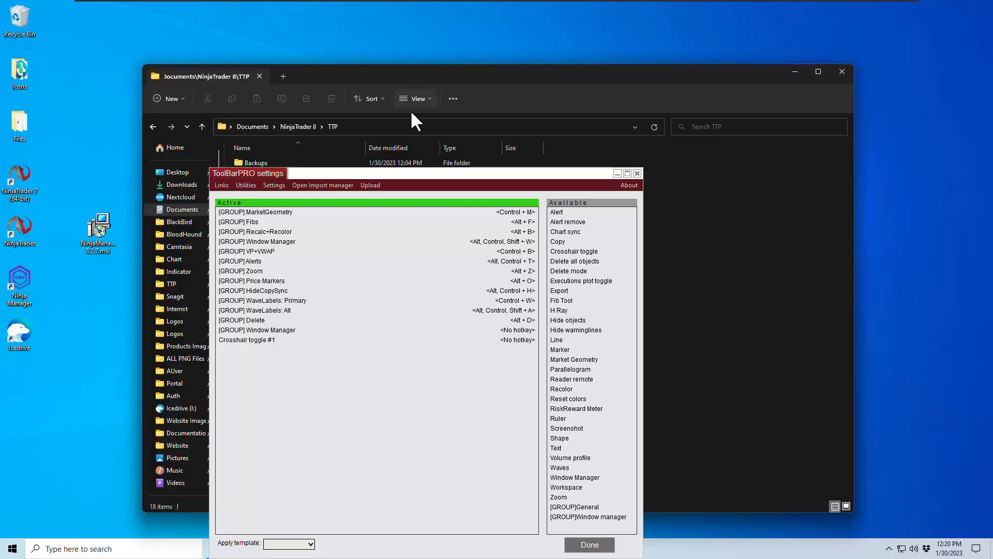
# - Browse to Documents > NinjaTrader 8 > TTP > Backups, sort newest first, and select the manual backup
pyautogui.click(590, 544)
pyautogui.click(254, 126)
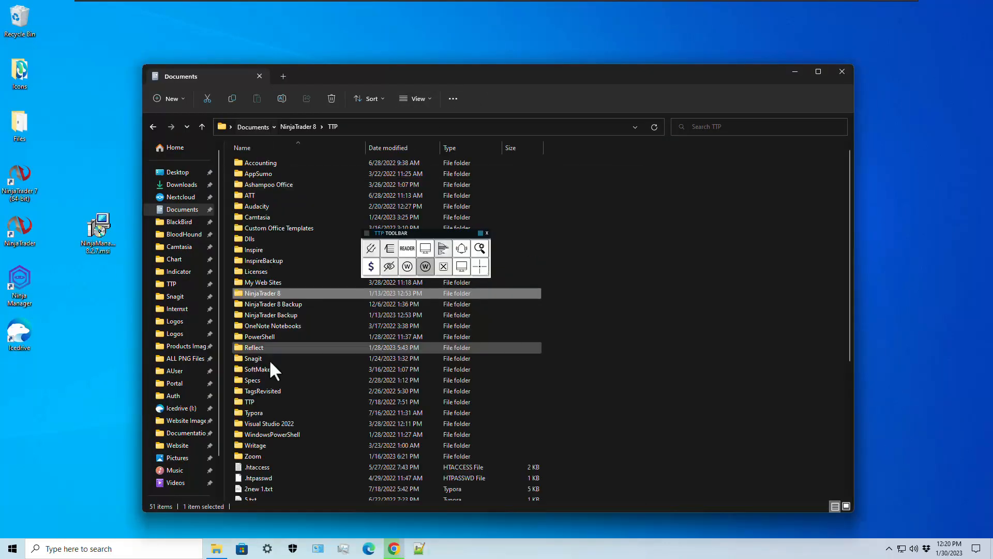
pyautogui.doubleClick(259, 291)
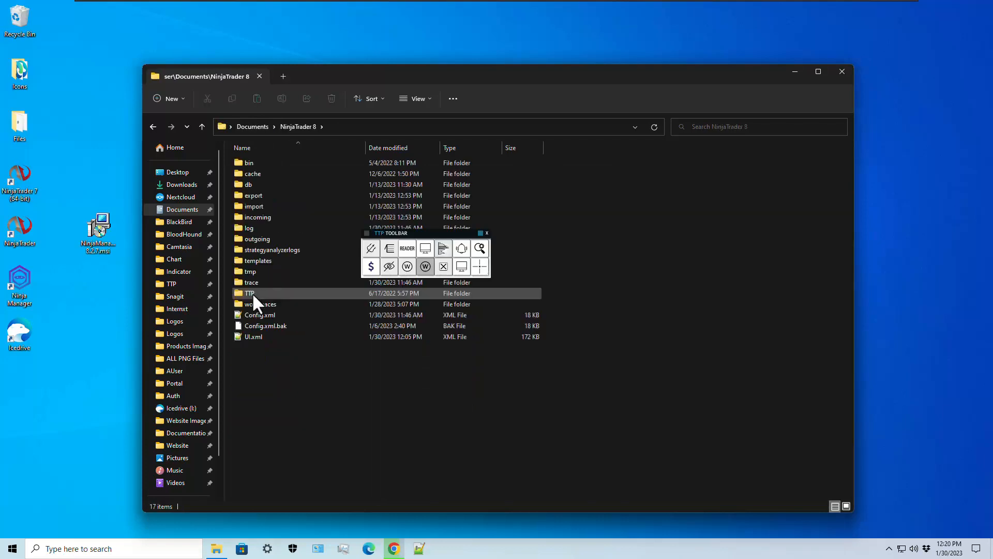
pyautogui.click(252, 293)
pyautogui.doubleClick(253, 293)
pyautogui.click(259, 164)
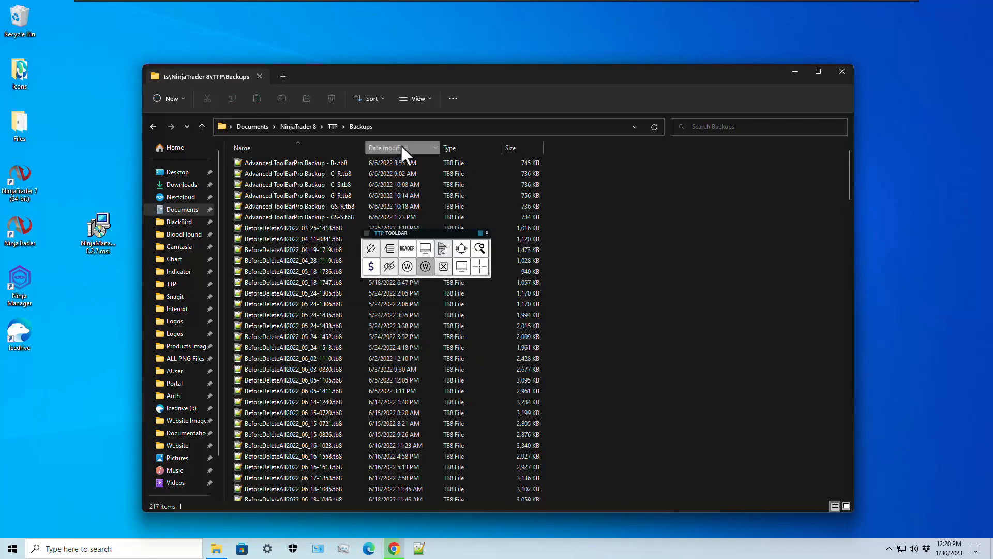
pyautogui.click(401, 147)
pyautogui.click(277, 162)
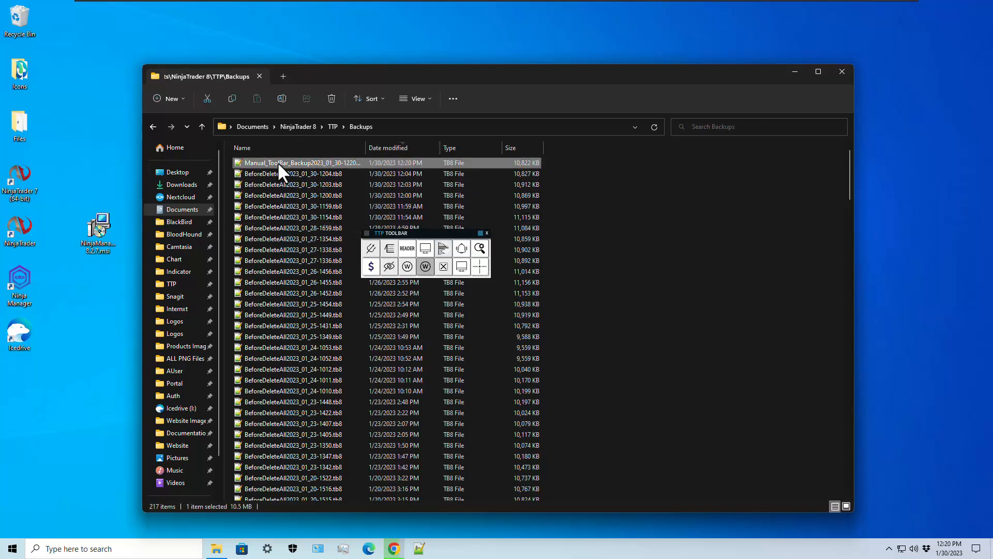
pyautogui.click(444, 266)
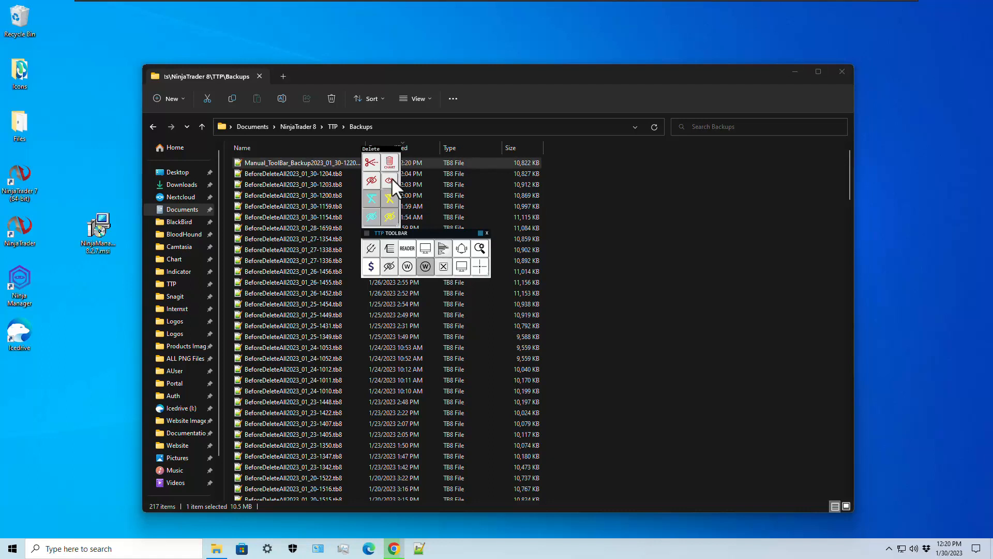
# - Review the Delete all options with backup-before-delete enabled, then move the toolbar aside
pyautogui.rightClick(390, 164)
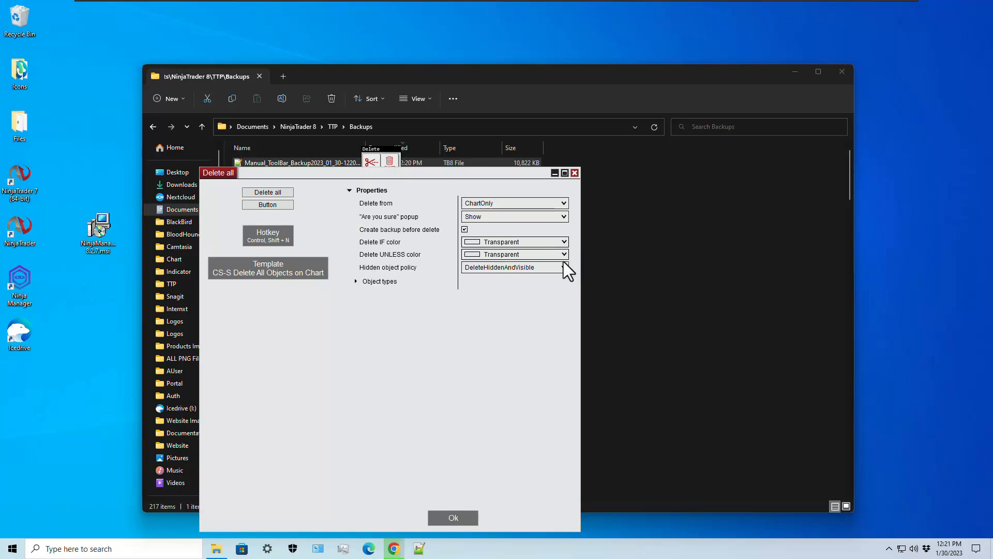
pyautogui.click(453, 517)
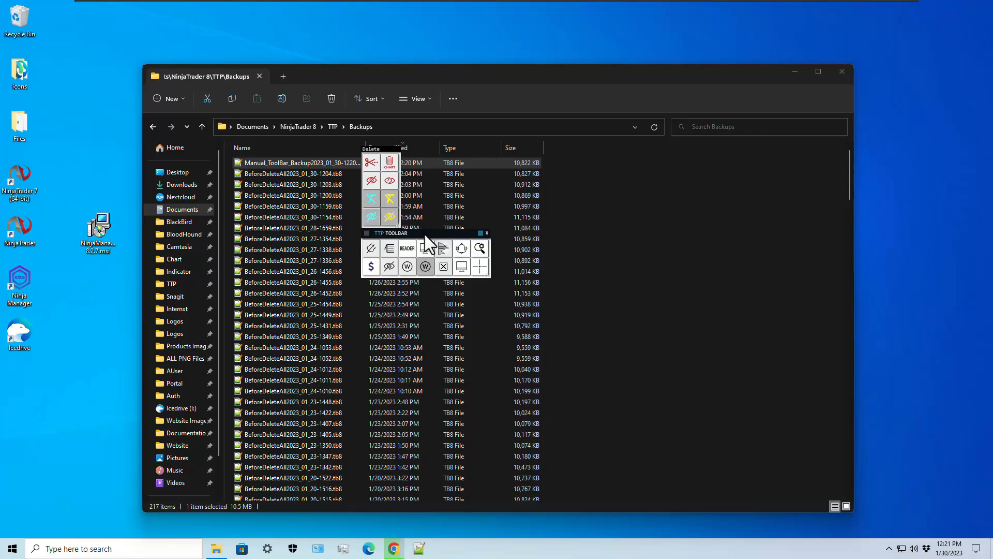
pyautogui.moveTo(424, 235); pyautogui.dragTo(497, 253)
# - Restore the toolbar from Manual_ToolBar_Backup2023_01_30-1220.tb8, including its drawing objects
pyautogui.rightClick(497, 253)
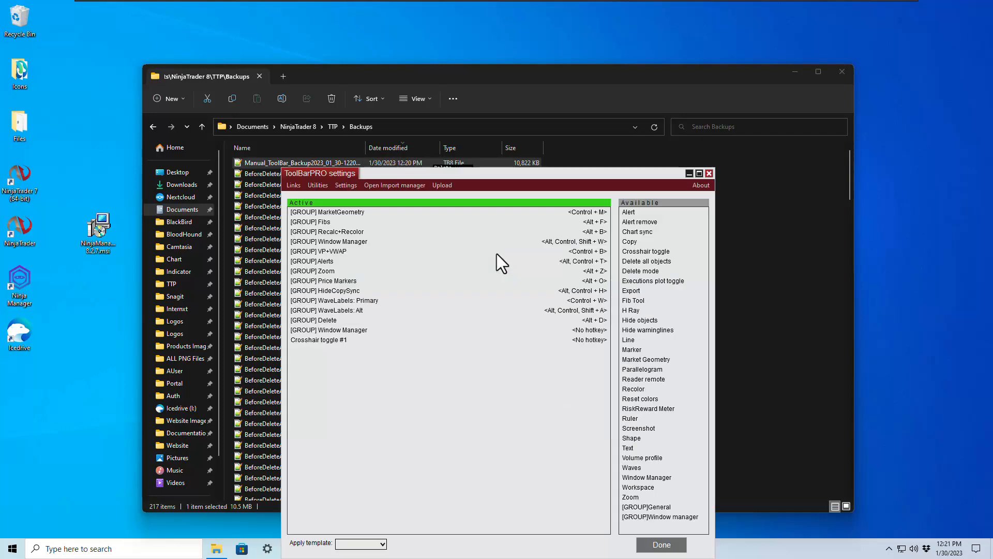
pyautogui.click(313, 187)
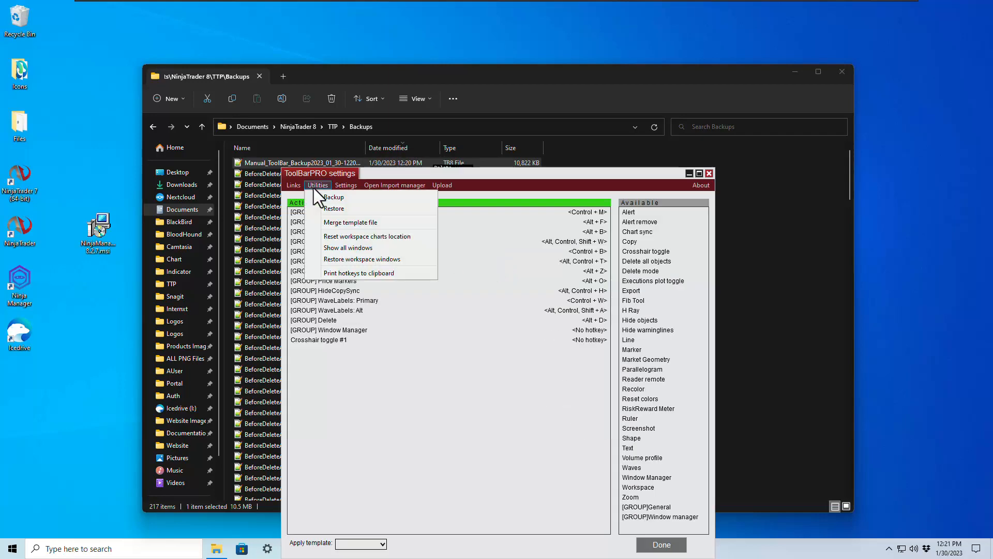
pyautogui.click(330, 207)
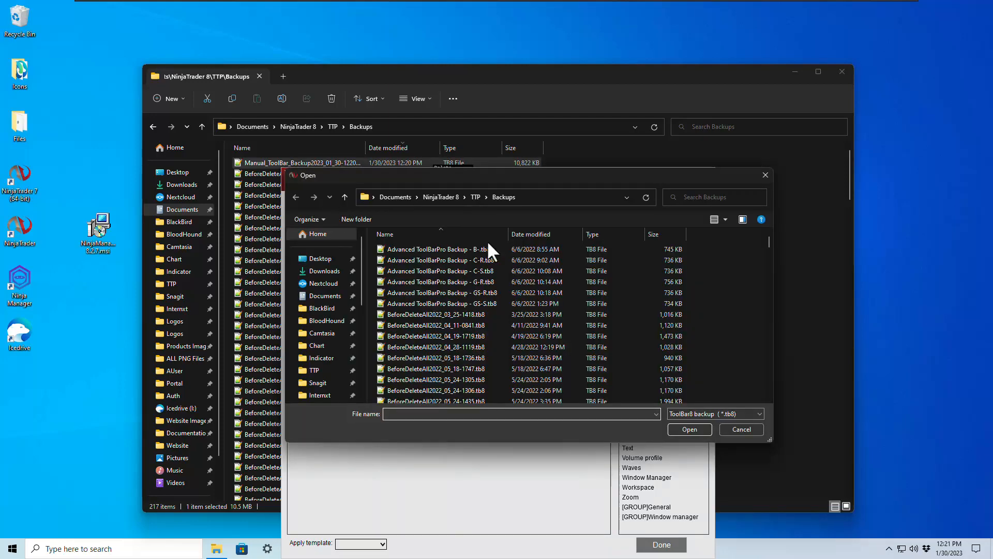
pyautogui.click(534, 231)
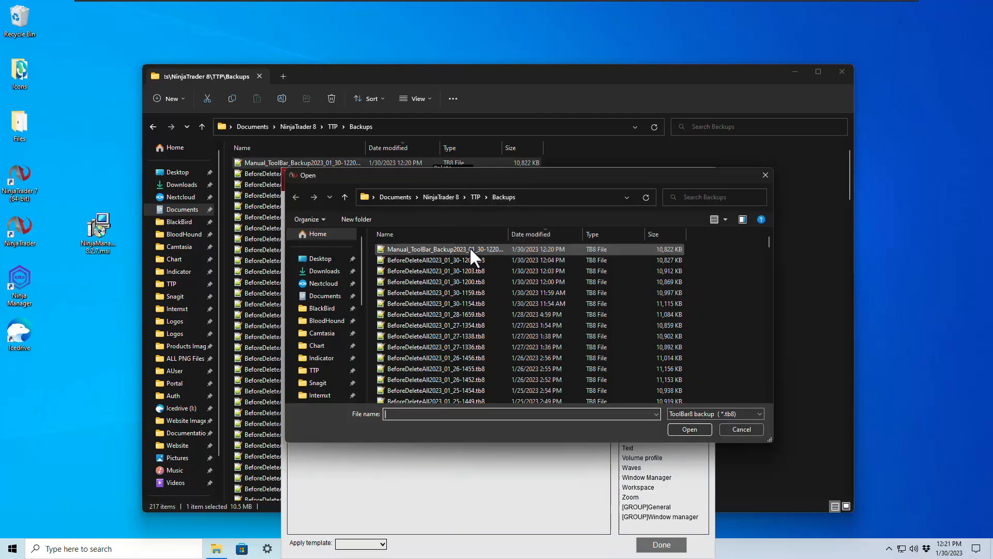
pyautogui.doubleClick(441, 250)
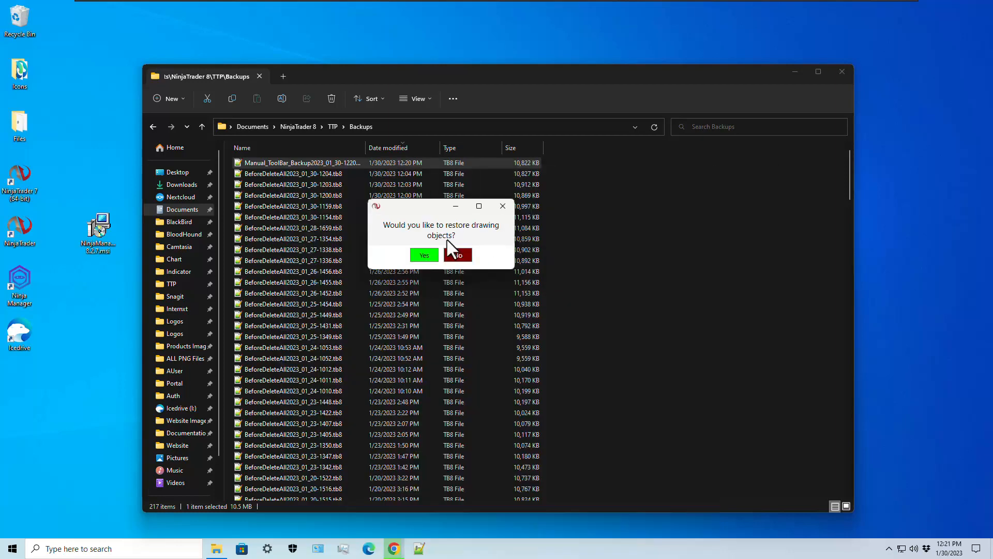
pyautogui.click(424, 256)
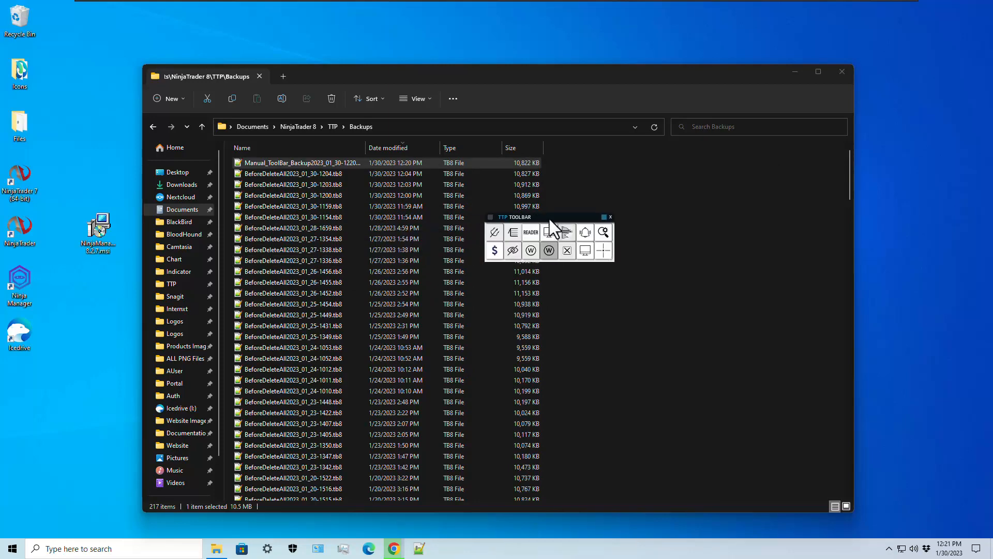
# - Open the Downloads folder and launch the TTP MasterSuite Essentials installer
pyautogui.click(216, 549)
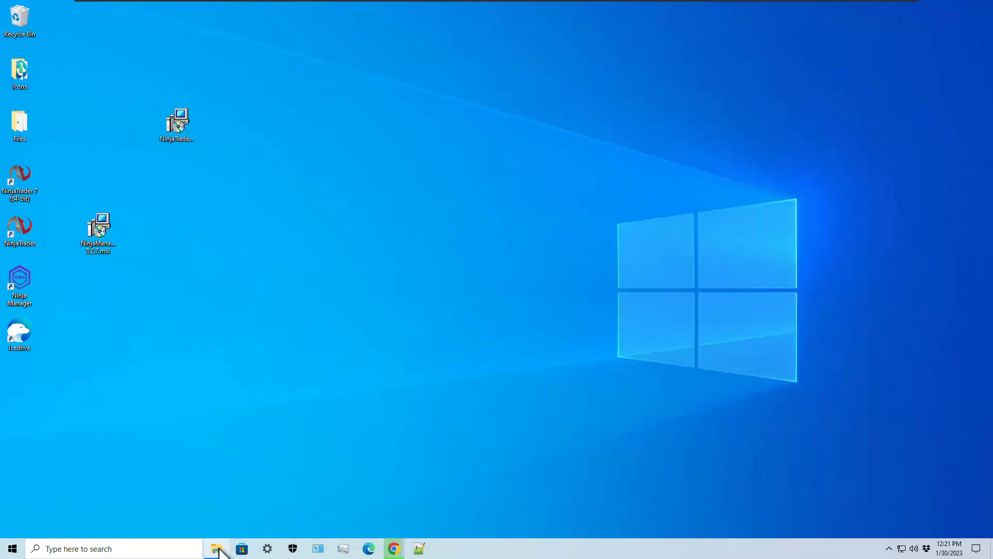
pyautogui.click(216, 550)
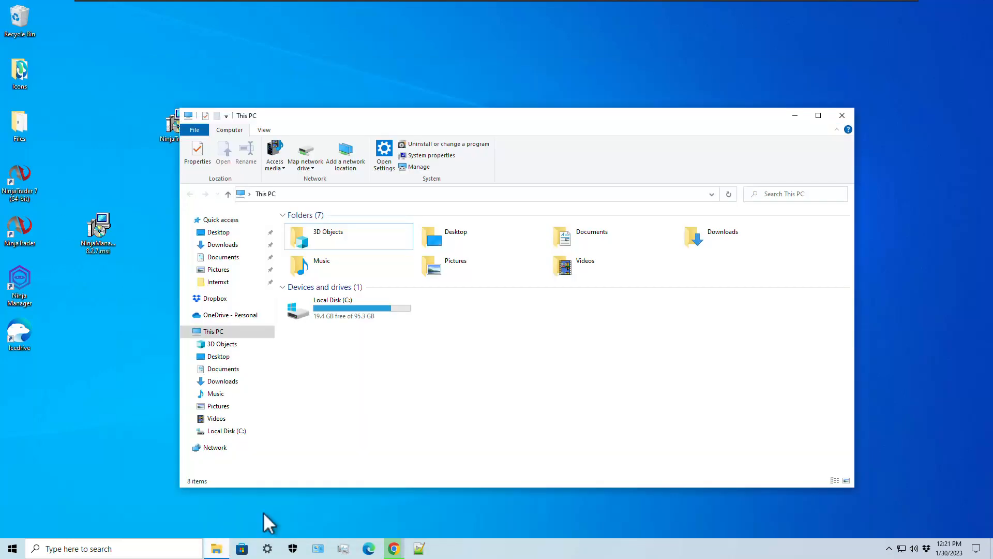
pyautogui.doubleClick(725, 240)
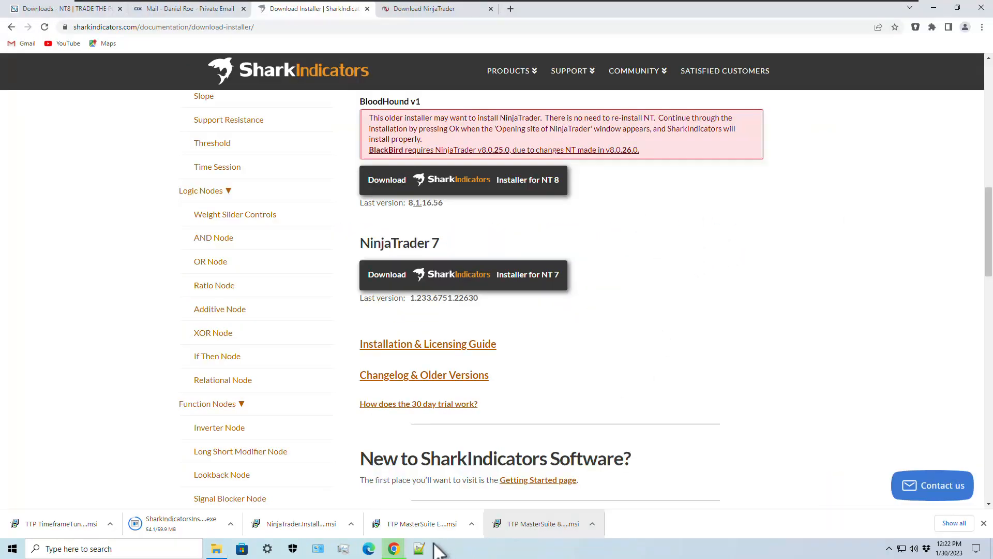
pyautogui.click(440, 527)
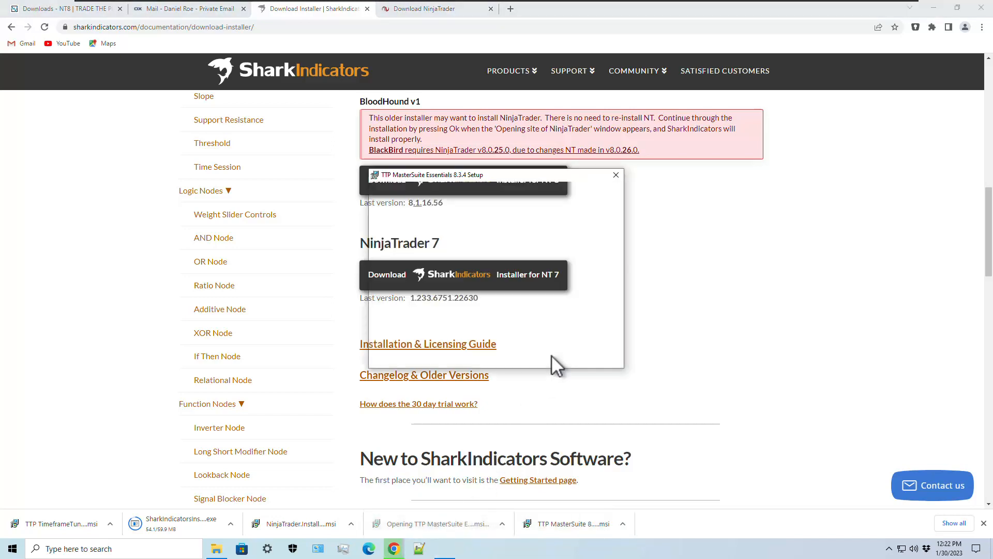
# - Accept the license and install MasterSuite Essentials 8.3.4, approving the administrator prompt
pyautogui.click(442, 317)
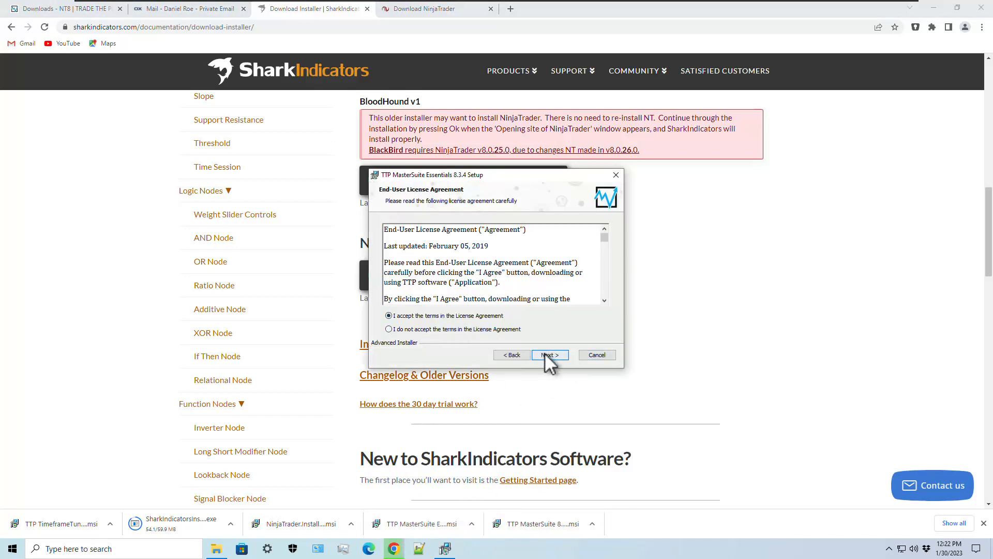
pyautogui.click(546, 353)
pyautogui.click(549, 355)
pyautogui.click(548, 358)
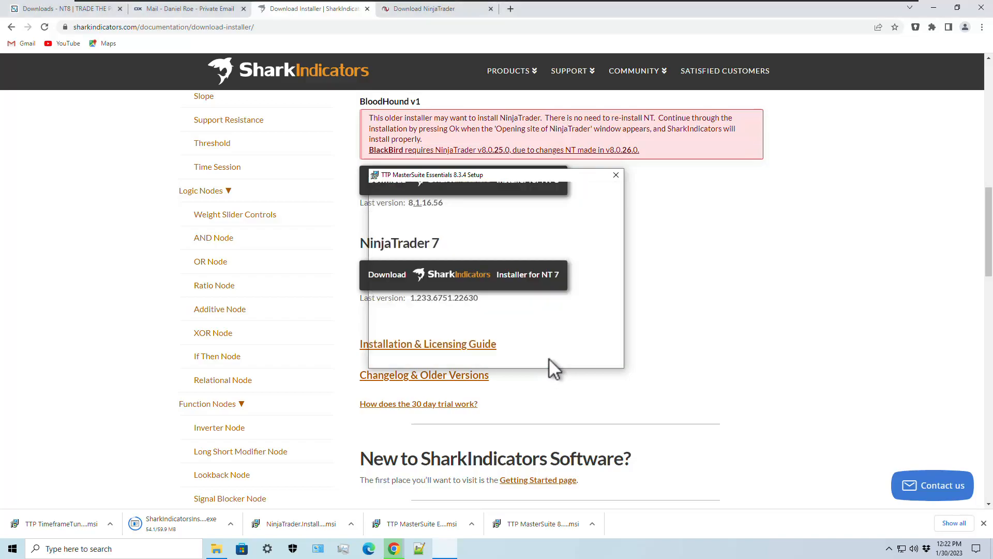
pyautogui.click(433, 347)
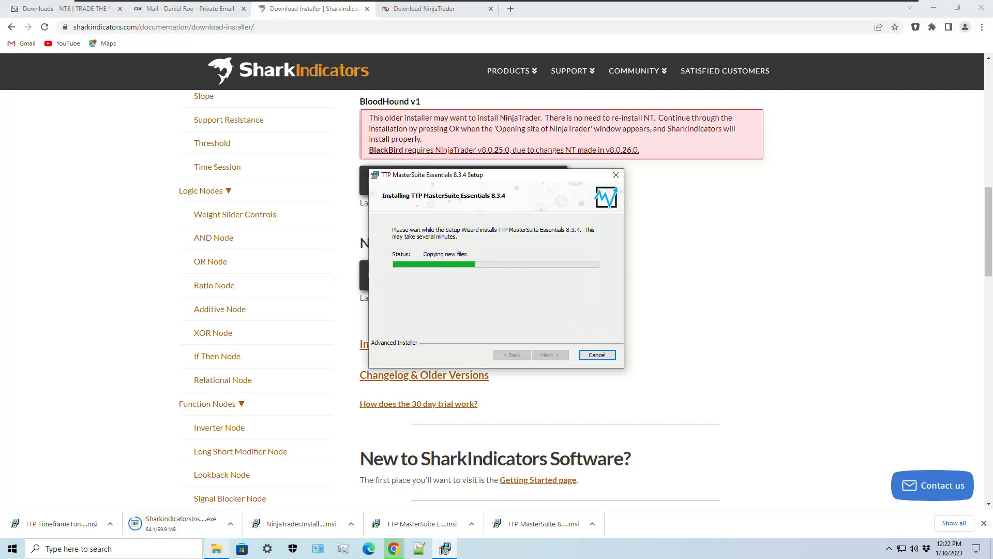
pyautogui.click(216, 548)
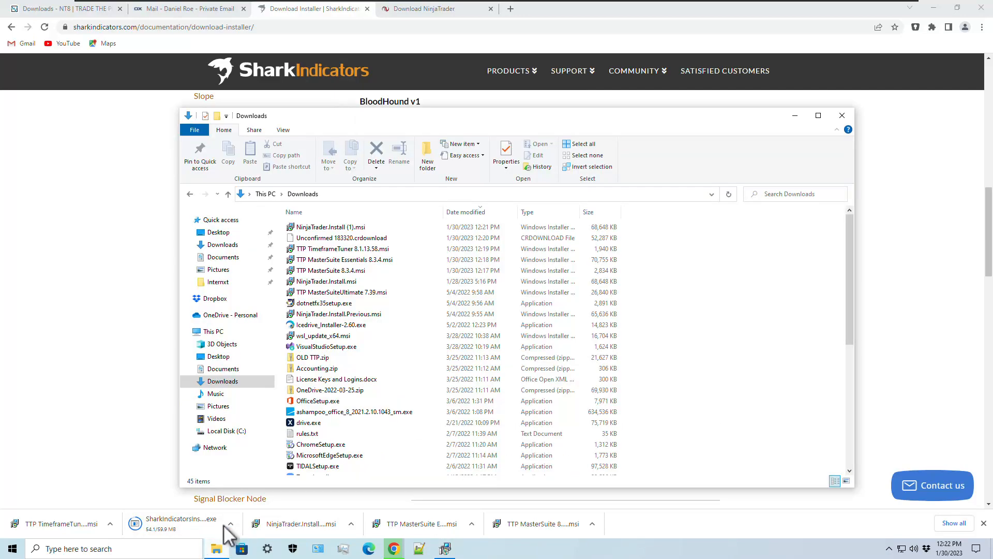
# - Browse Documents > NinjaTrader 8 > TTP > Installation Backups and open the TTP backups folder
pyautogui.click(225, 258)
pyautogui.doubleClick(328, 271)
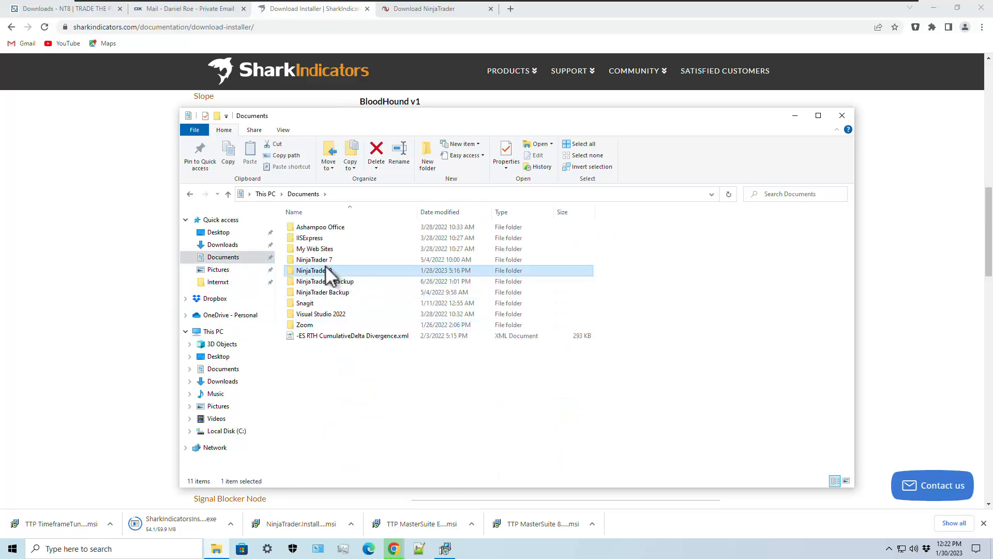
pyautogui.click(320, 369)
pyautogui.doubleClick(310, 358)
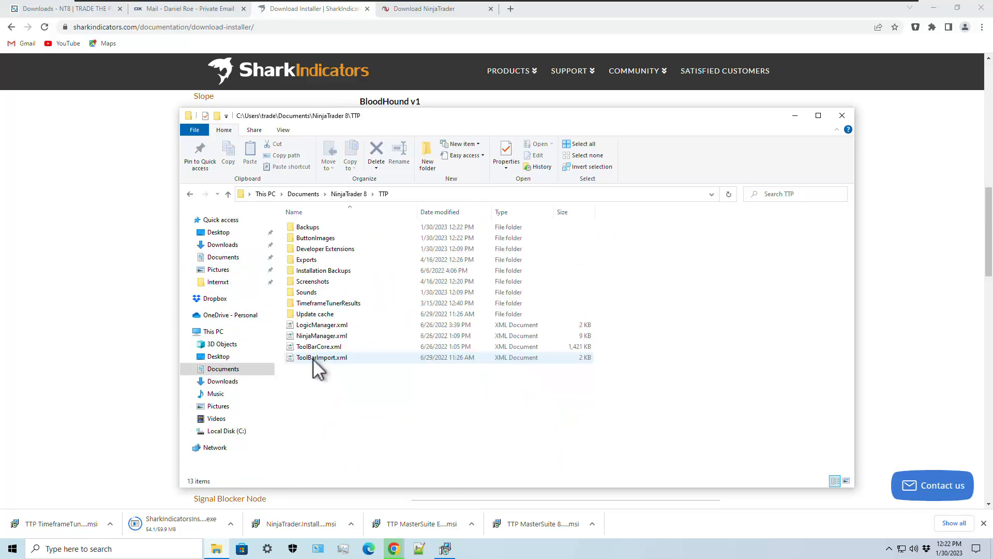
pyautogui.doubleClick(329, 274)
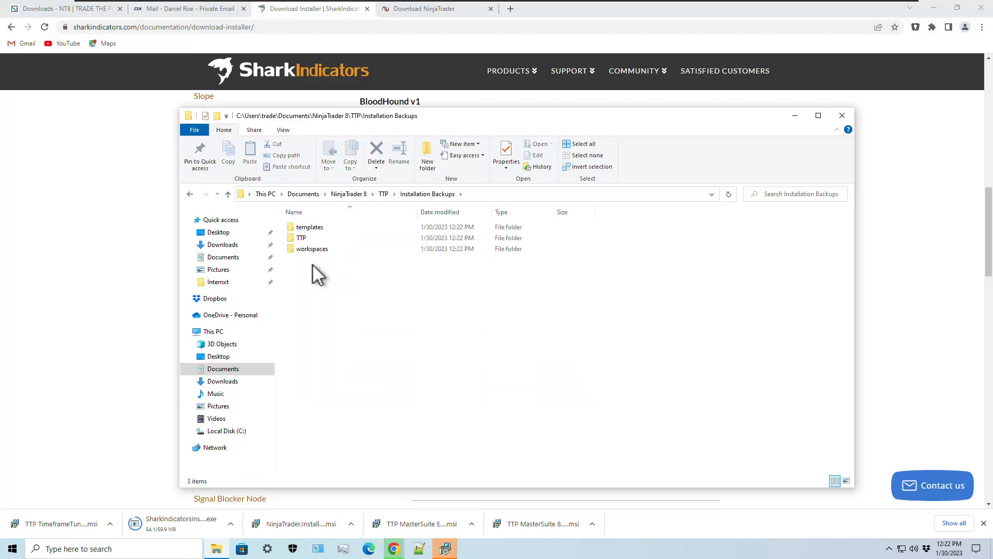
pyautogui.click(303, 239)
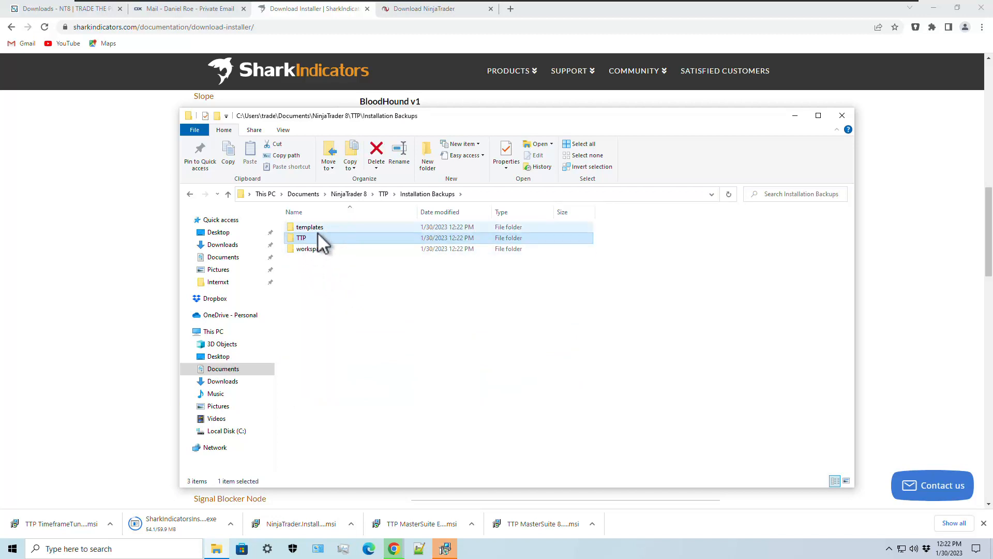
pyautogui.doubleClick(305, 240)
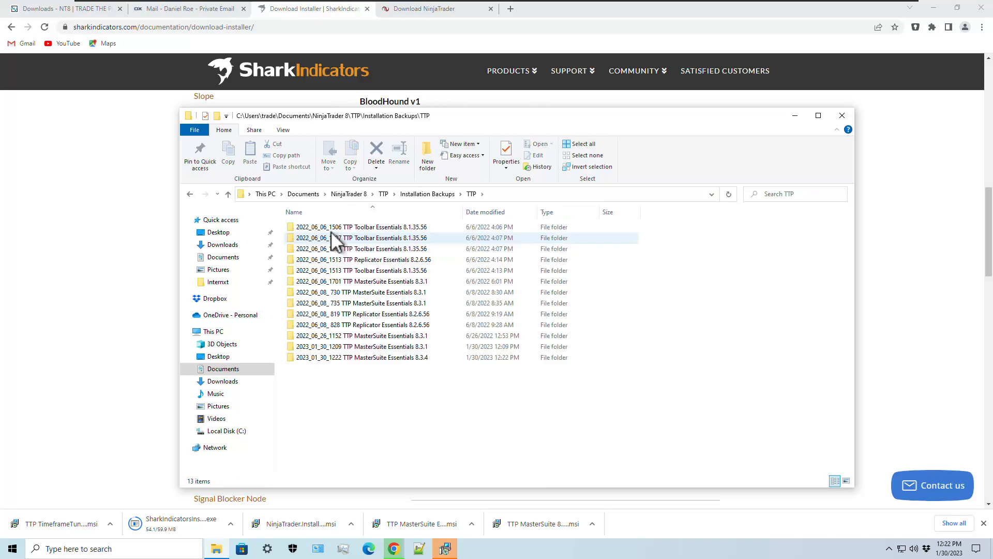
# - Check the newest MasterSuite 8.3.4 workspace backup, then launch the downloaded MasterSuite 8.3.4 installer
pyautogui.click(429, 193)
pyautogui.doubleClick(306, 249)
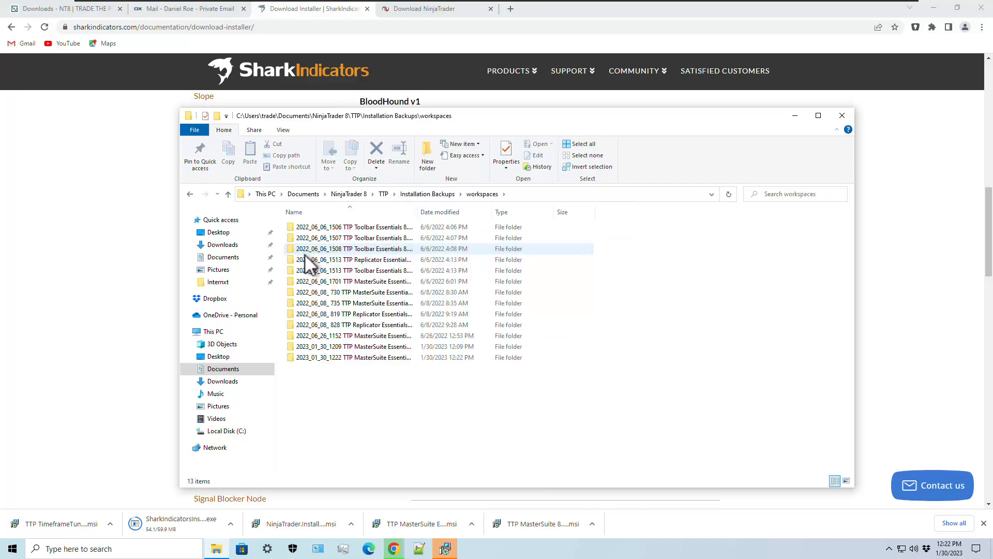
pyautogui.doubleClick(417, 211)
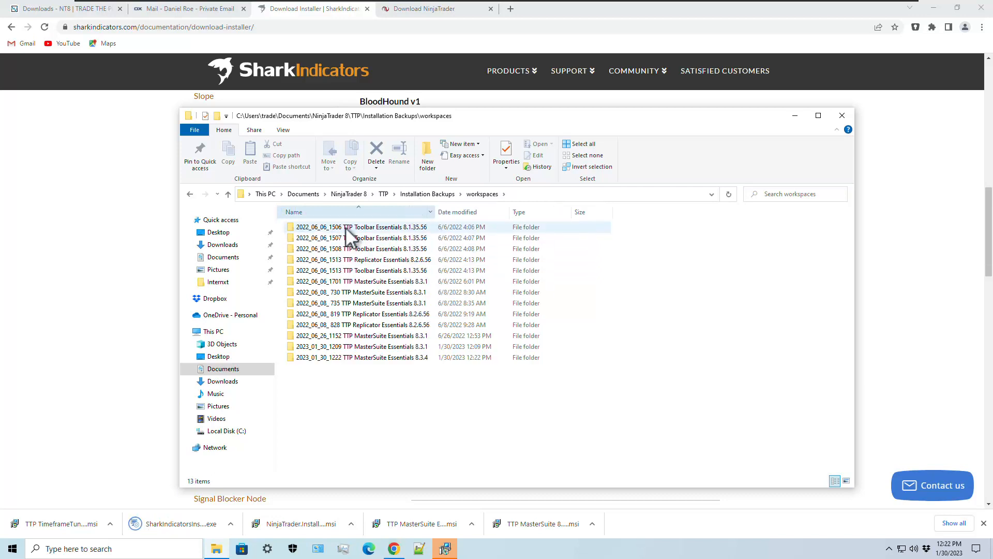
pyautogui.moveTo(371, 360)
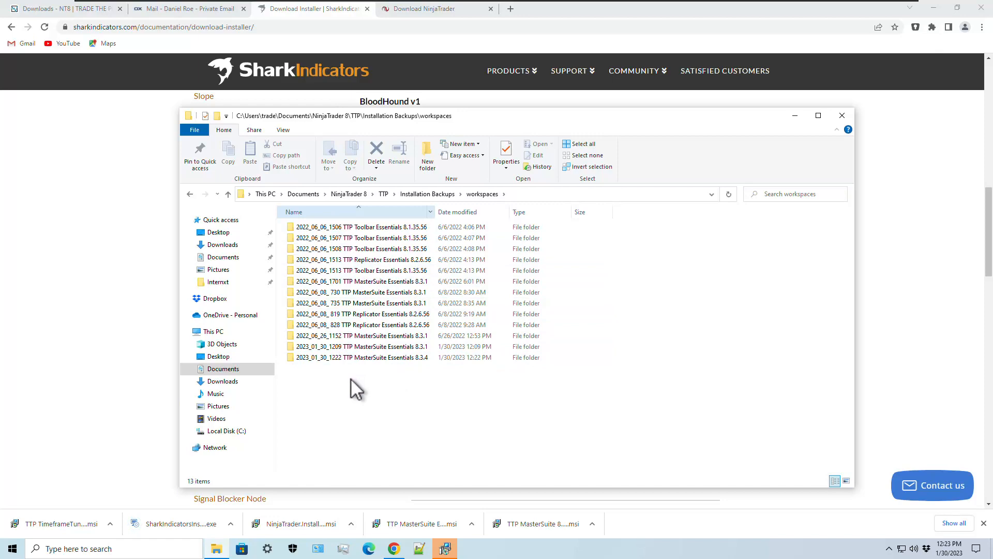
pyautogui.click(548, 524)
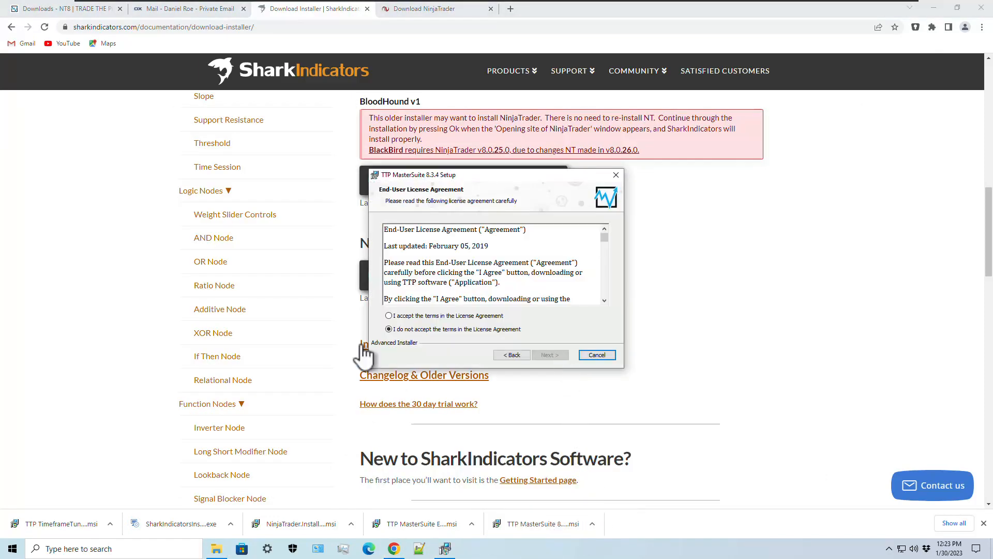
# - Install TTP MasterSuite 8.3.4 into the default NinjaTrader 8 folder, accepting the license and UAC prompt
pyautogui.click(408, 317)
pyautogui.click(550, 355)
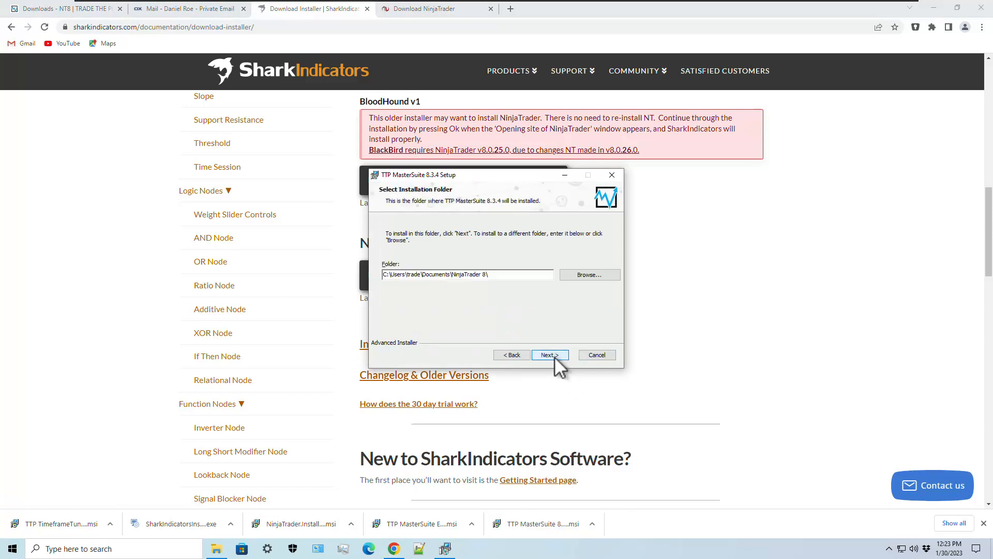
pyautogui.click(550, 354)
pyautogui.click(550, 355)
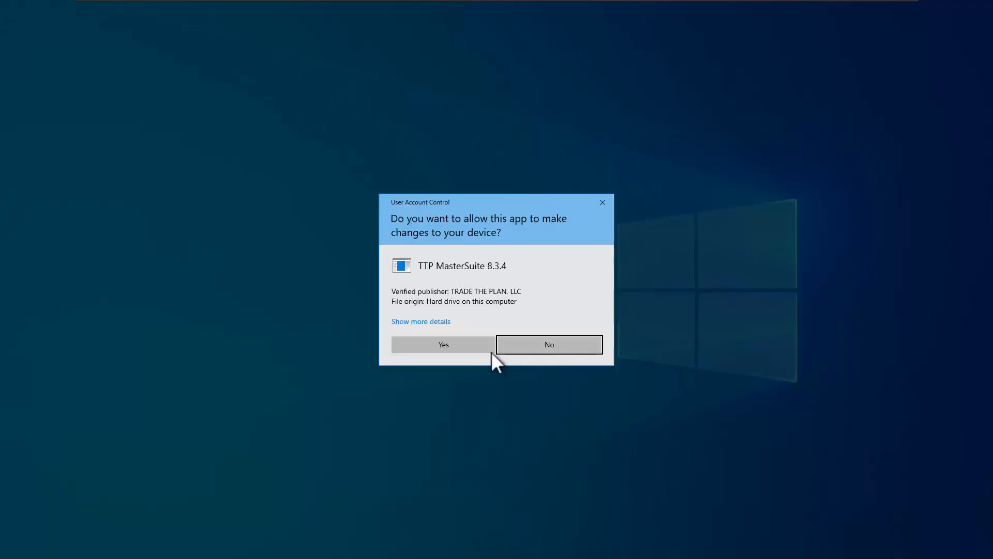
pyautogui.click(457, 346)
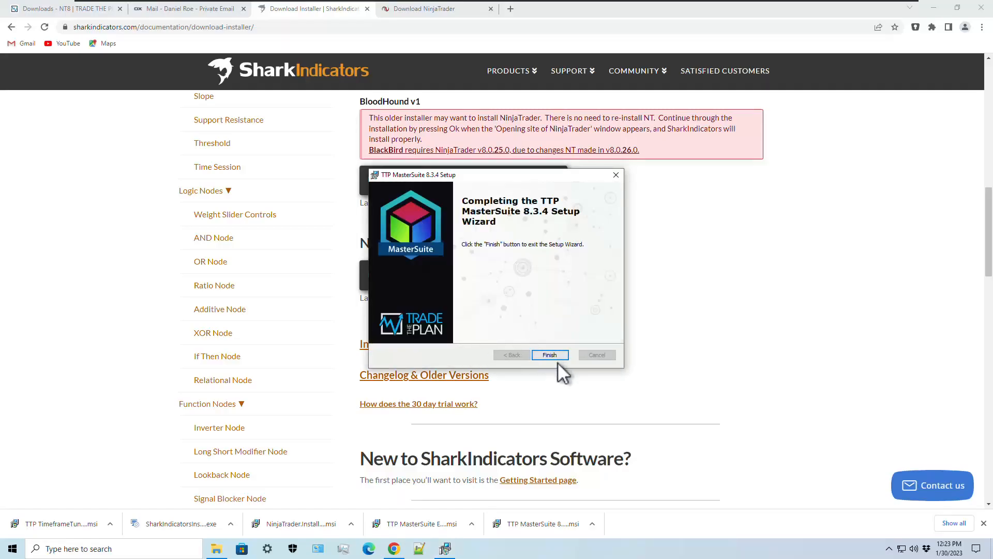
pyautogui.click(550, 355)
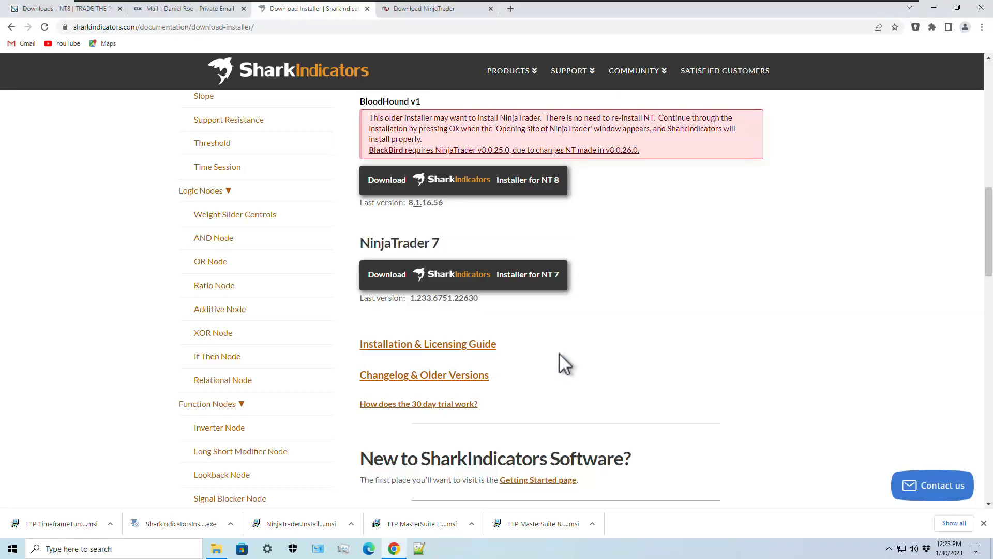
# - Launch the SharkIndicators installer and install its prerequisites, dismissing the NinjaTrader site message
pyautogui.click(180, 532)
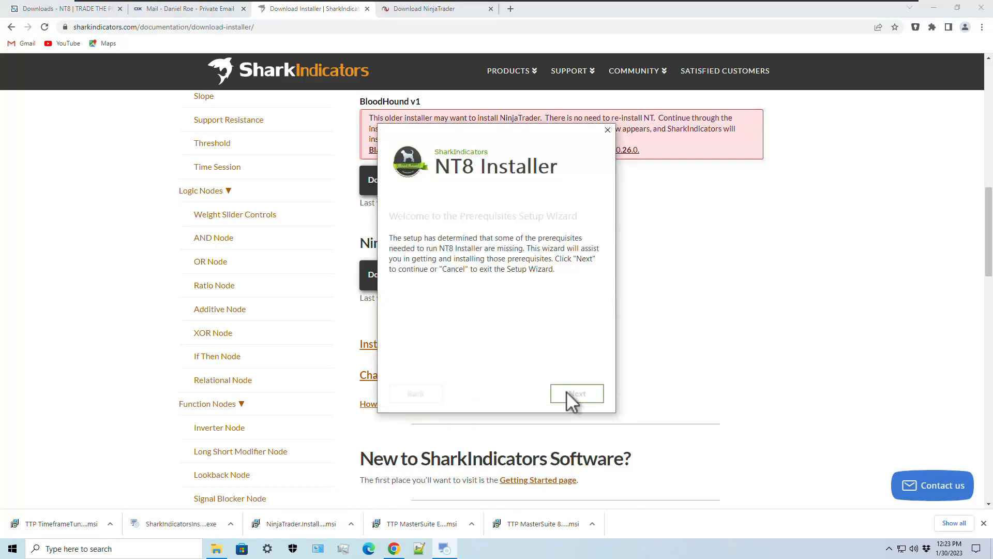
pyautogui.click(573, 393)
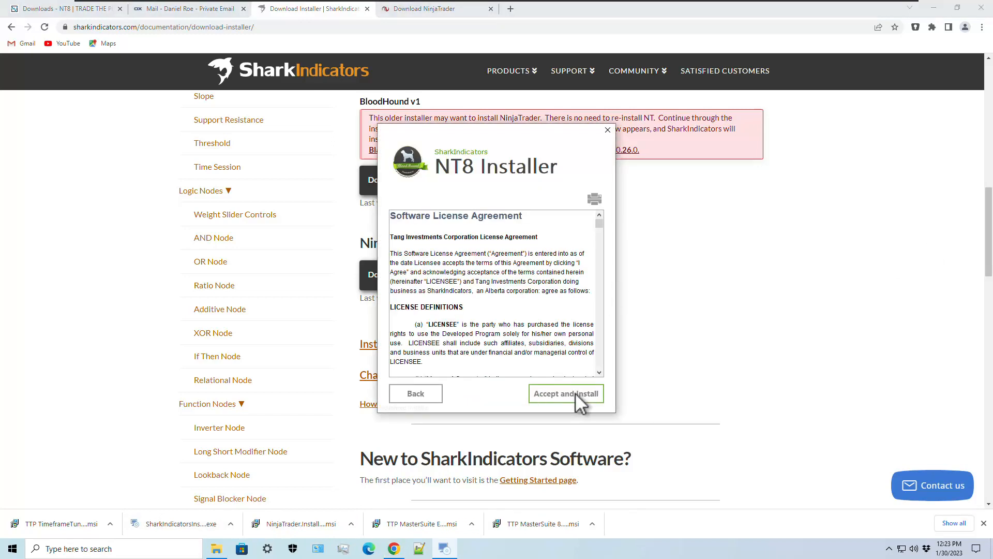
pyautogui.click(575, 392)
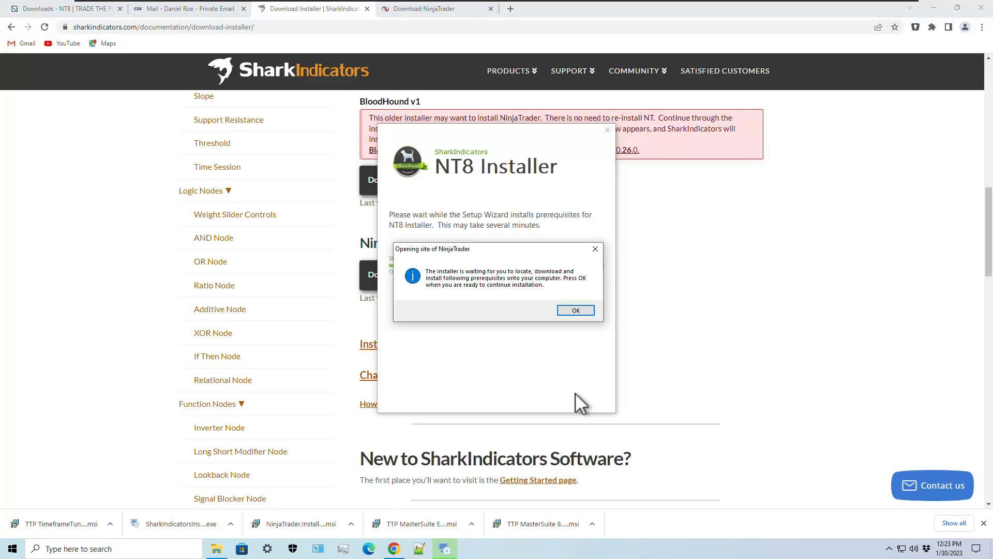
pyautogui.click(585, 310)
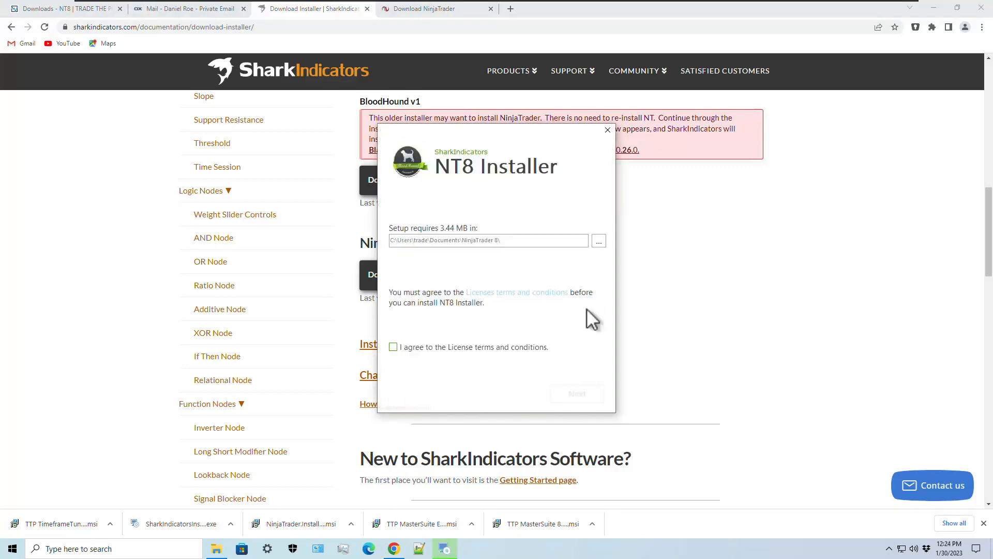
# - Accept the license and install the SharkIndicators NT8 Installer with default features, approving UAC
pyautogui.click(449, 346)
pyautogui.click(579, 394)
pyautogui.click(576, 394)
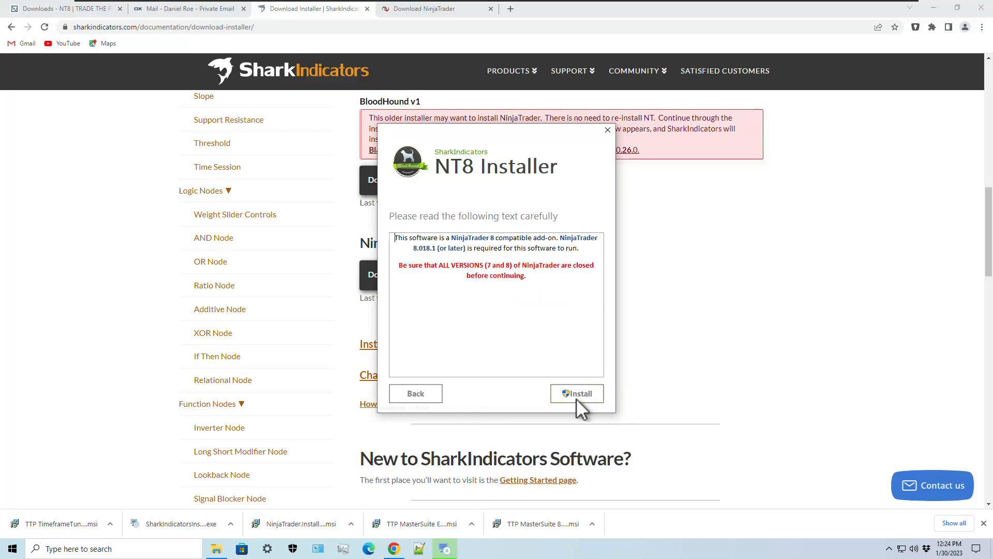
pyautogui.click(577, 395)
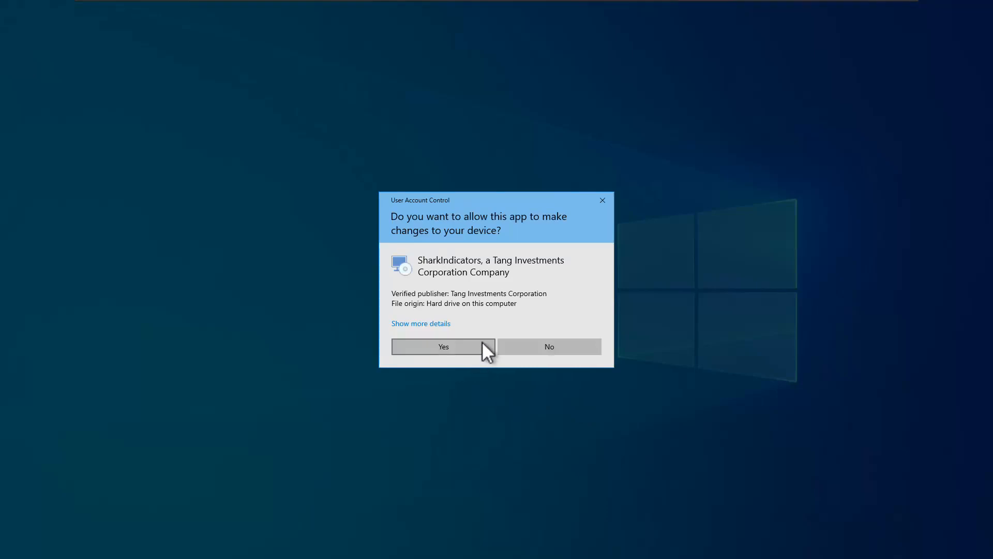
pyautogui.click(482, 343)
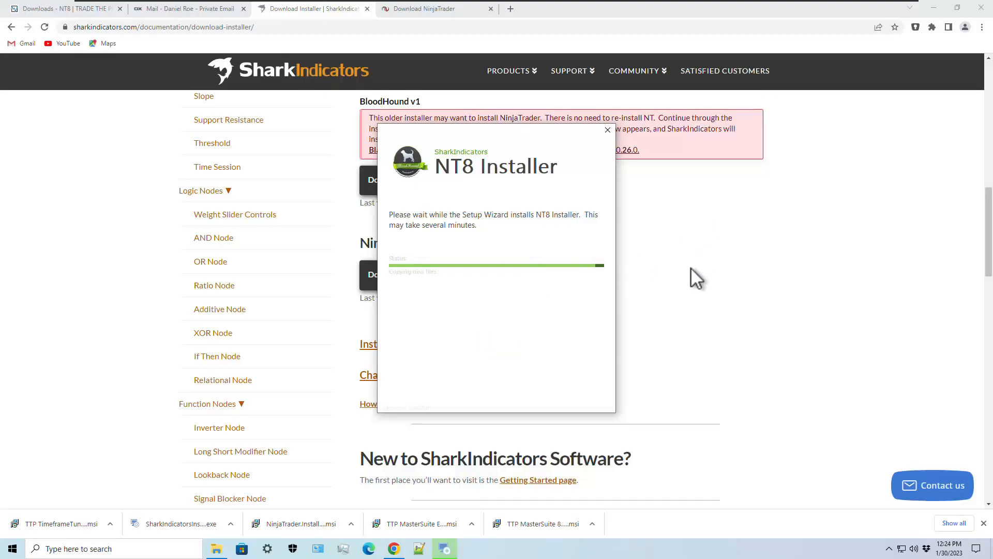
pyautogui.click(594, 402)
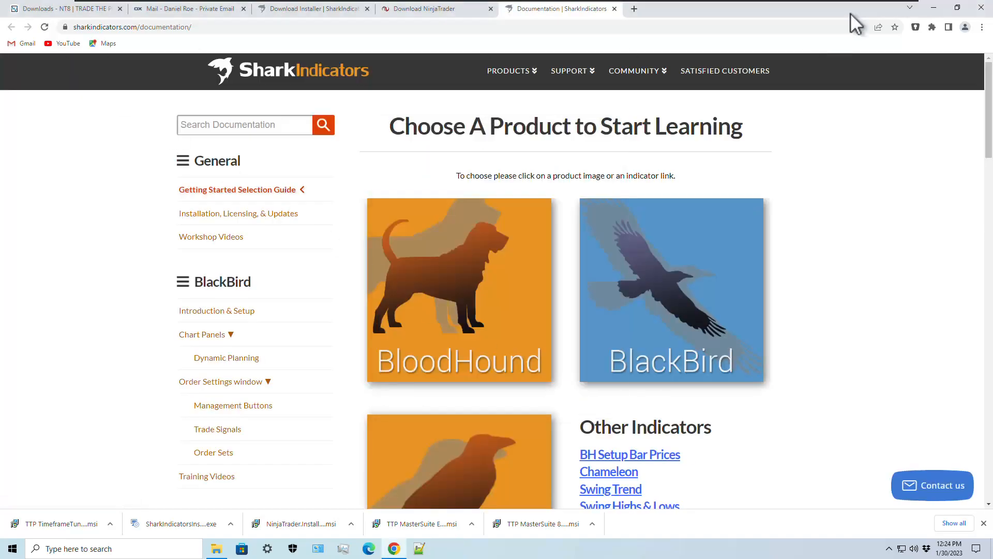
# - Minimize Chrome and launch NinjaTrader 8 from its desktop shortcut
pyautogui.click(934, 8)
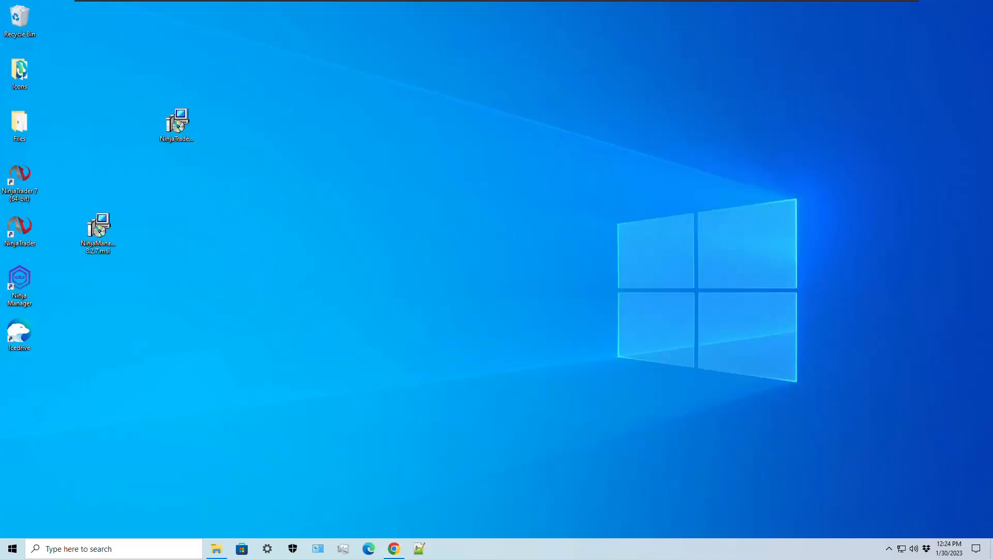
pyautogui.doubleClick(19, 231)
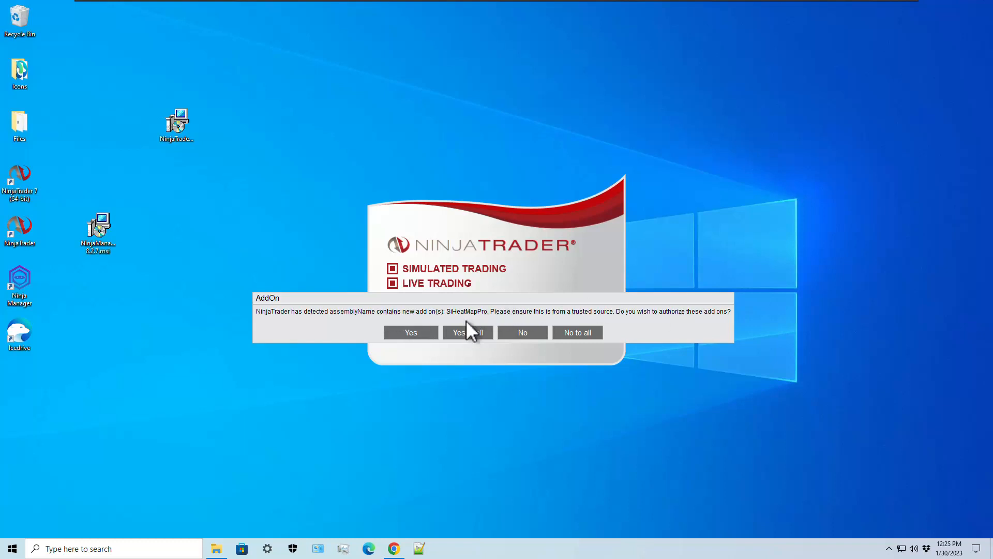
# - Authorize the SiHeatMapPro and SharkIndicatorsLicensingAndSupport add-ons, allow firewall access, and dismiss the migration message
pyautogui.click(409, 335)
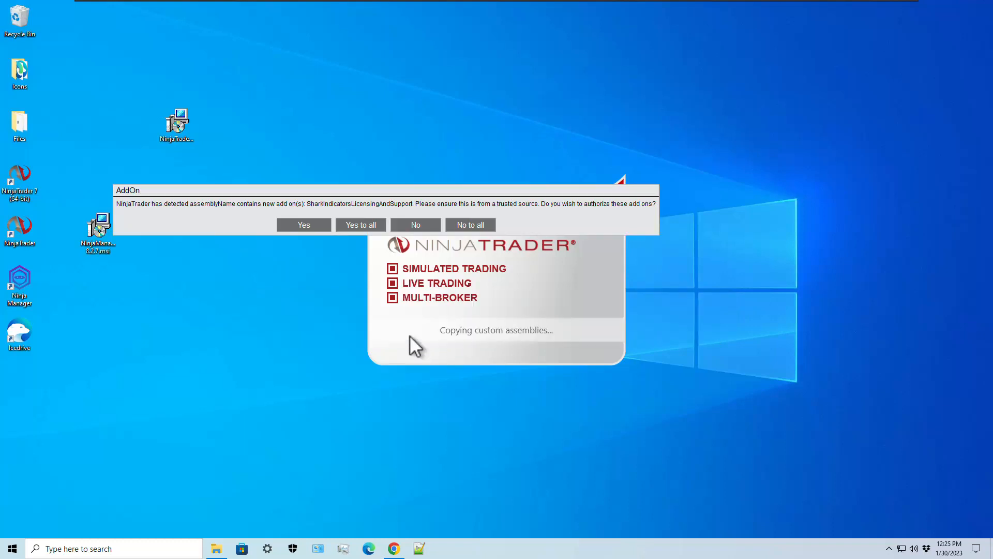
pyautogui.click(304, 225)
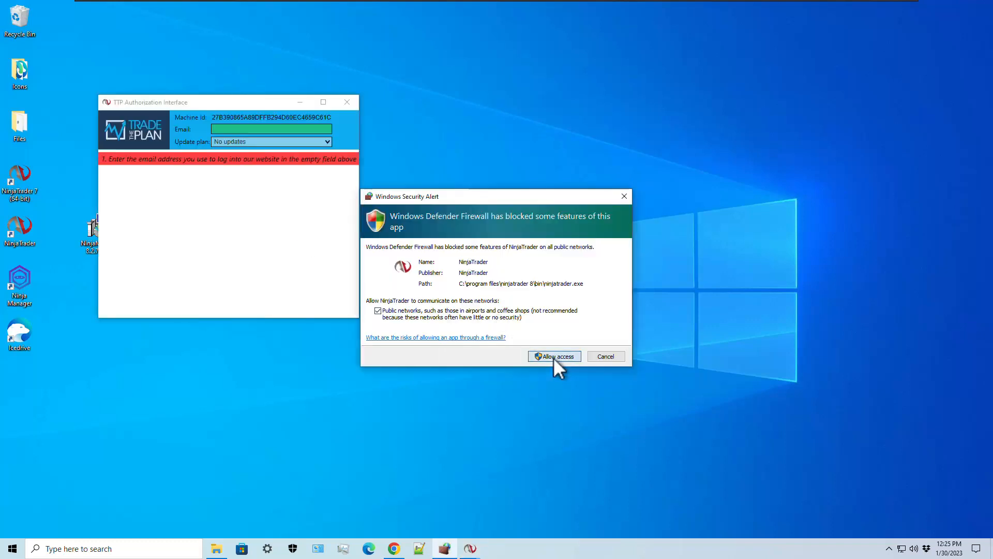
pyautogui.click(554, 358)
pyautogui.click(572, 289)
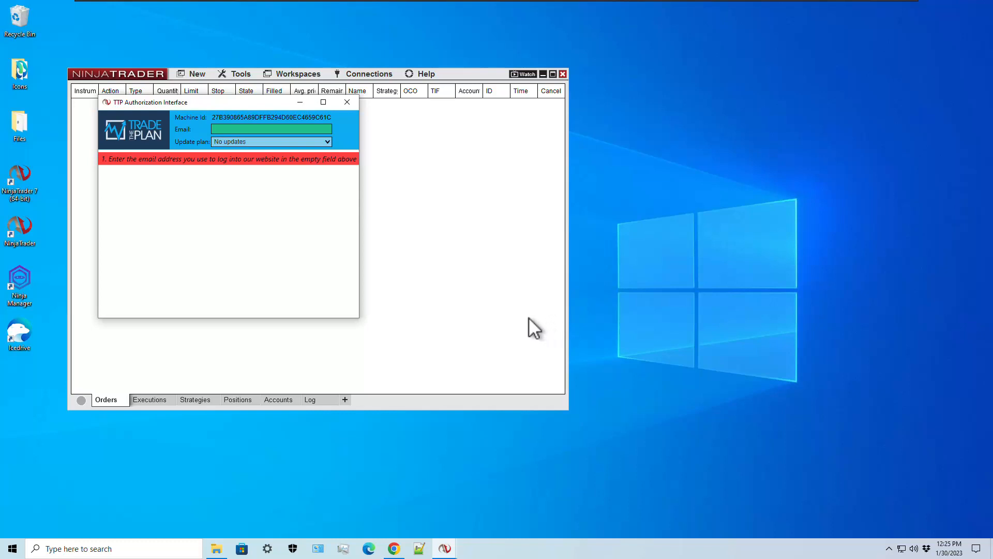
pyautogui.click(248, 130)
# - Reopen the TTP Authorization Interface via New > TradeThePlan, enter the account e-mail, and send the confirmation e-mail
pyautogui.click(347, 102)
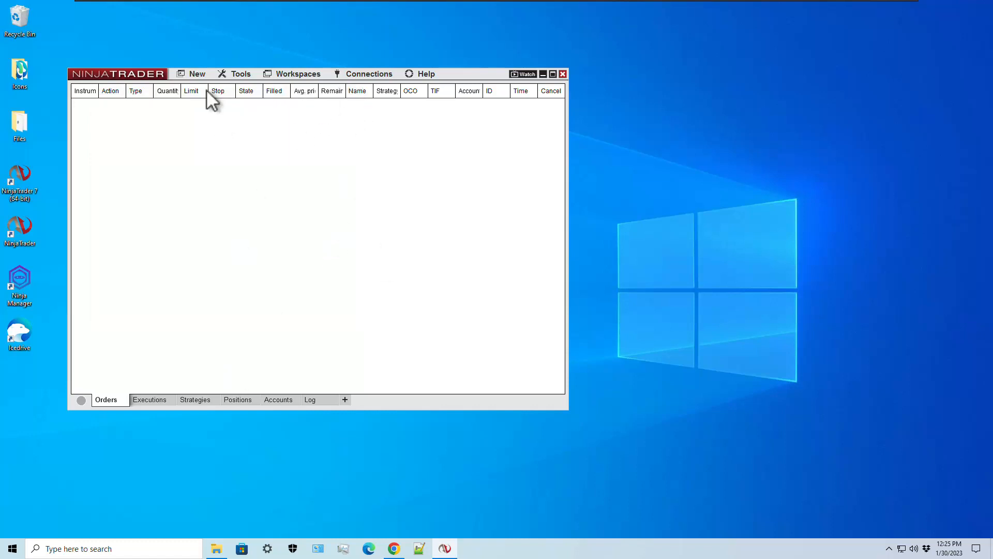
pyautogui.click(196, 74)
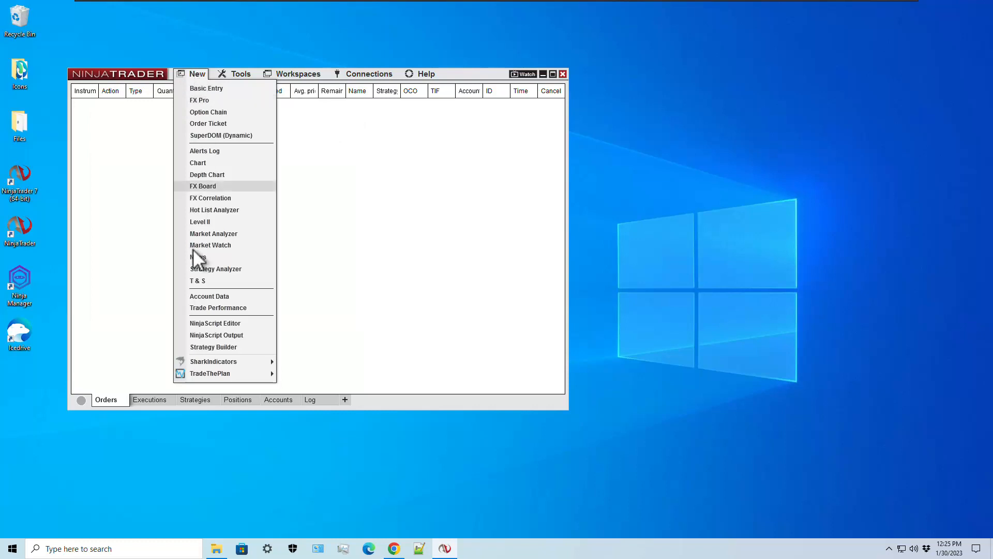
pyautogui.moveTo(231, 385)
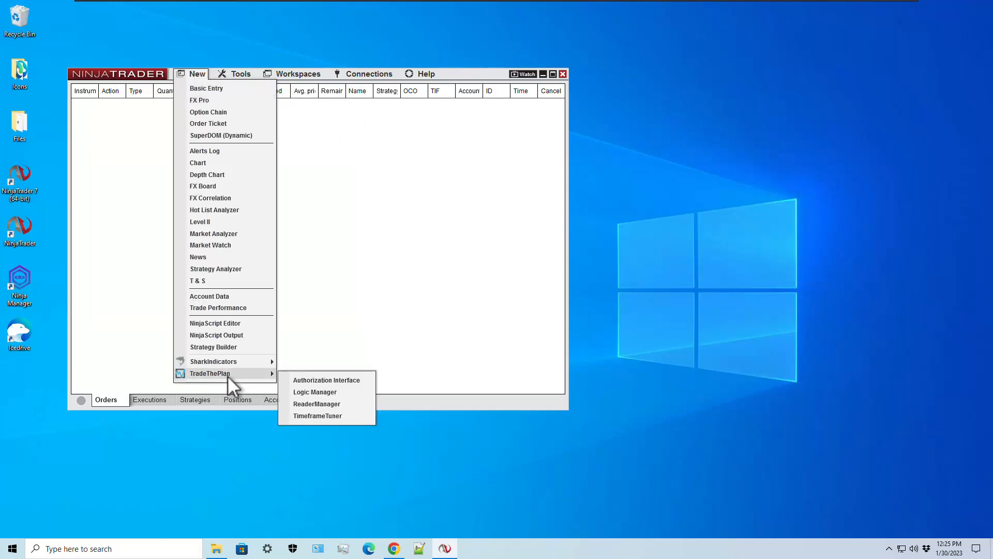
pyautogui.click(346, 381)
pyautogui.click(251, 143)
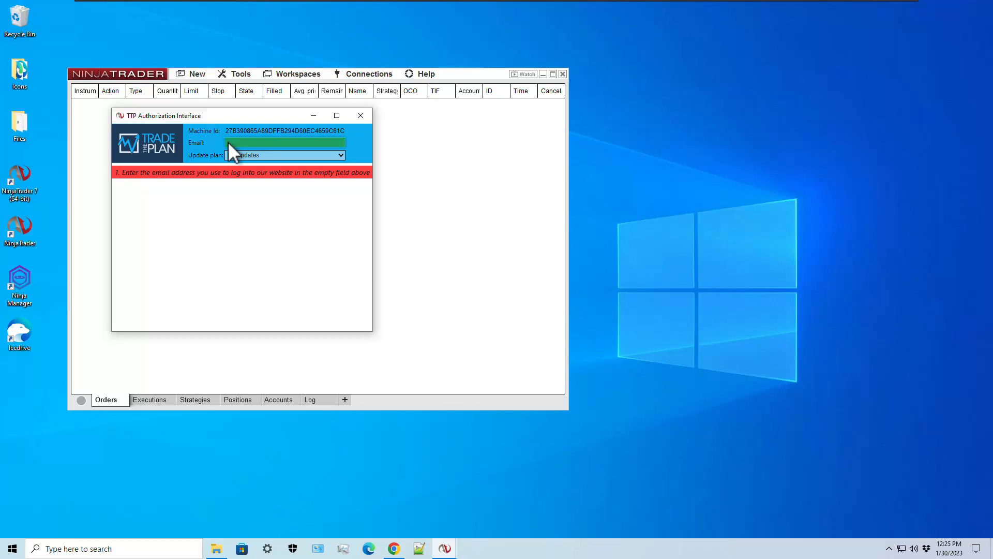
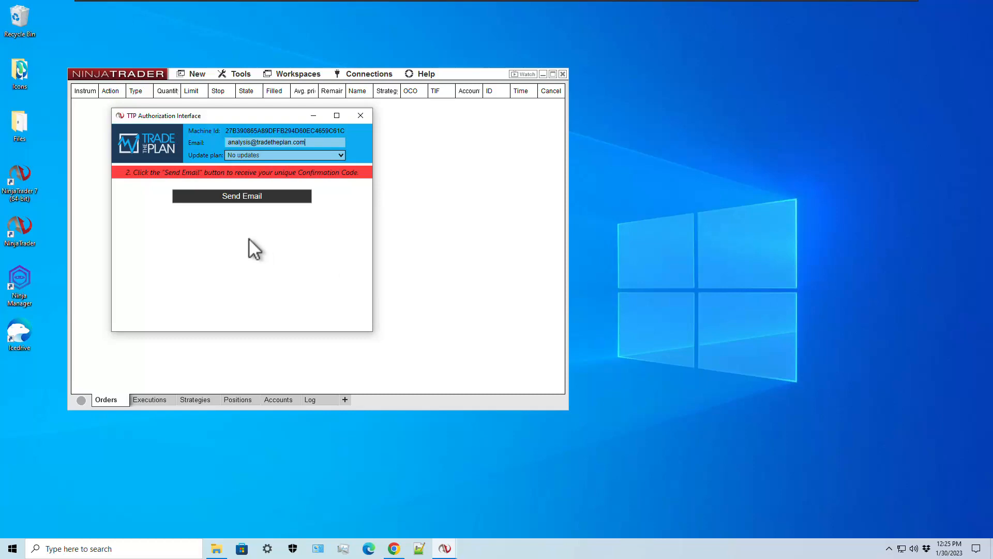
pyautogui.click(241, 197)
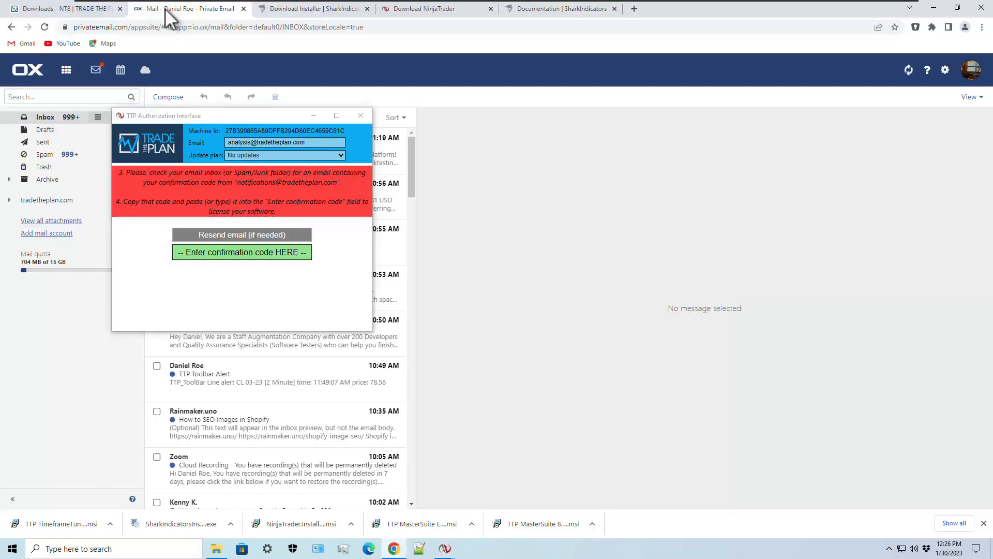
# - Paste the e-mailed confirmation code into the Authorization Interface and set the update plan to All updates
pyautogui.moveTo(240, 119); pyautogui.dragTo(193, 278)
pyautogui.click(220, 410)
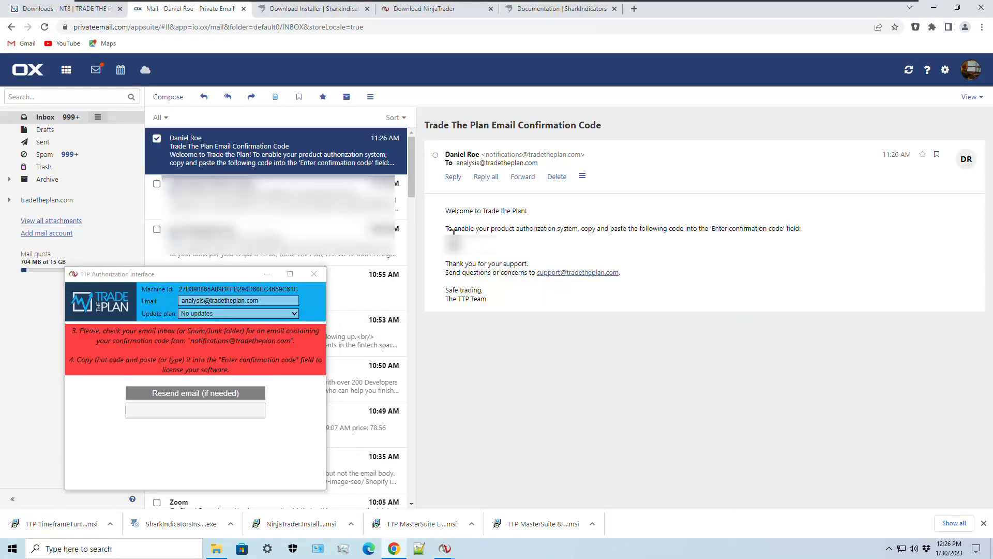
pyautogui.doubleClick(456, 247)
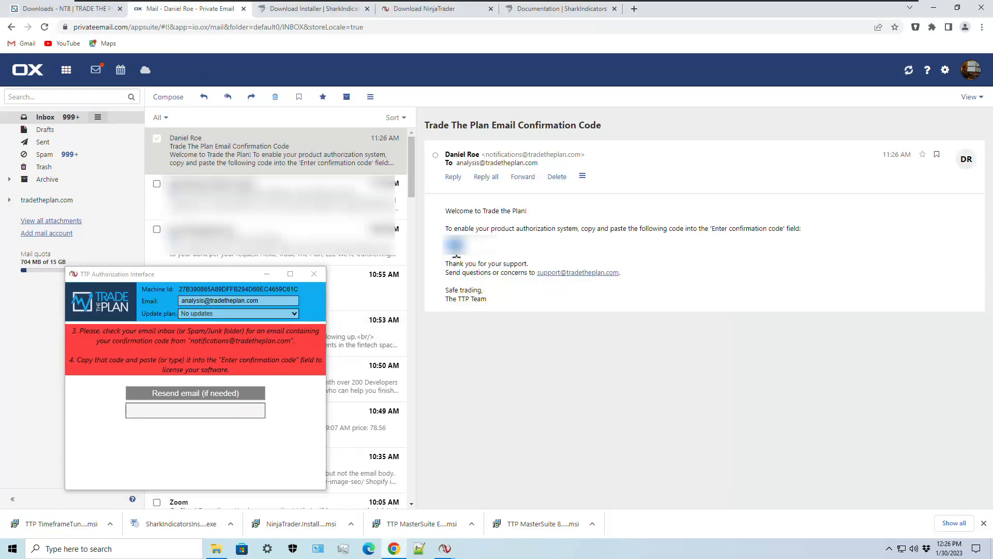
pyautogui.click(202, 414)
pyautogui.hotkey('ctrl', 'v')
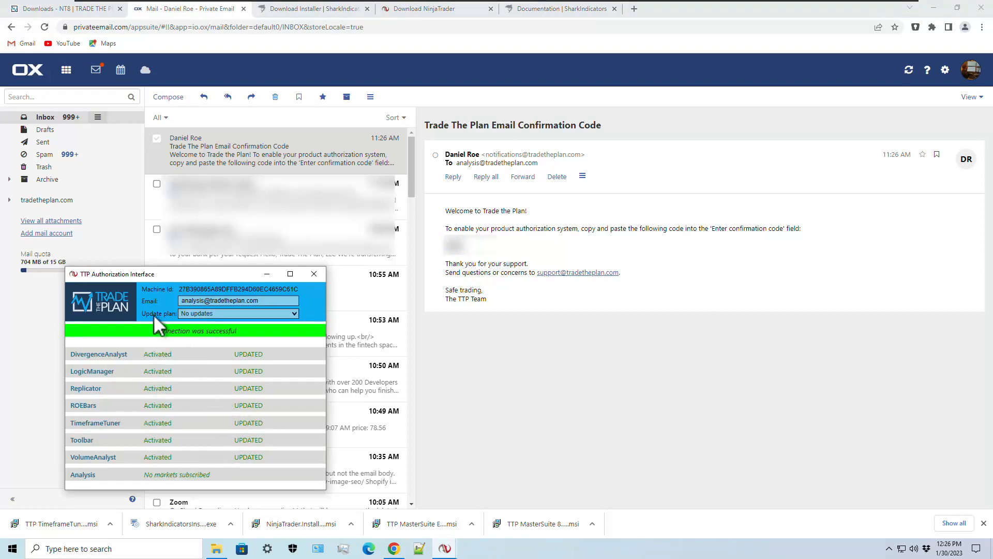
pyautogui.click(293, 313)
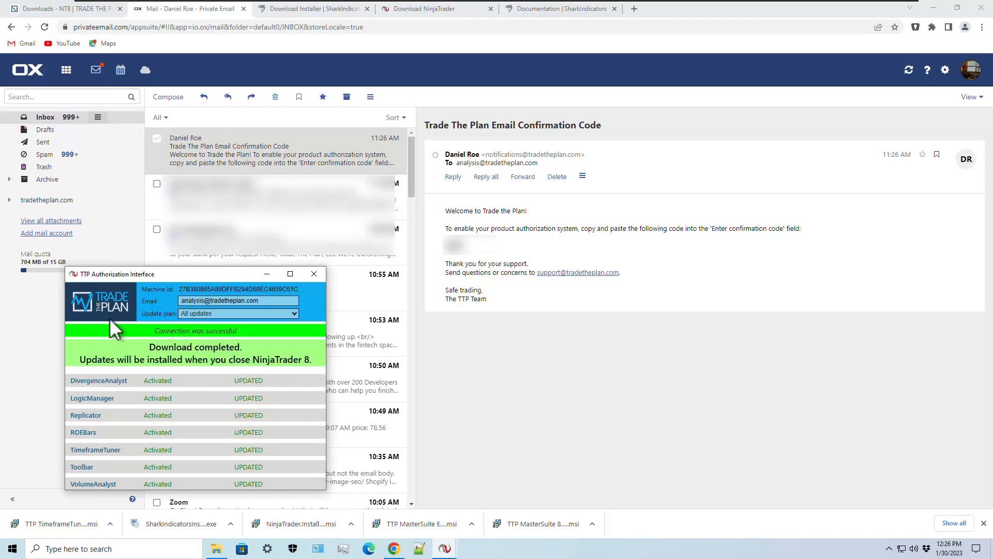
pyautogui.click(937, 10)
# - Bring the TTP Authorization Interface forward from the New menu and close it
pyautogui.click(189, 80)
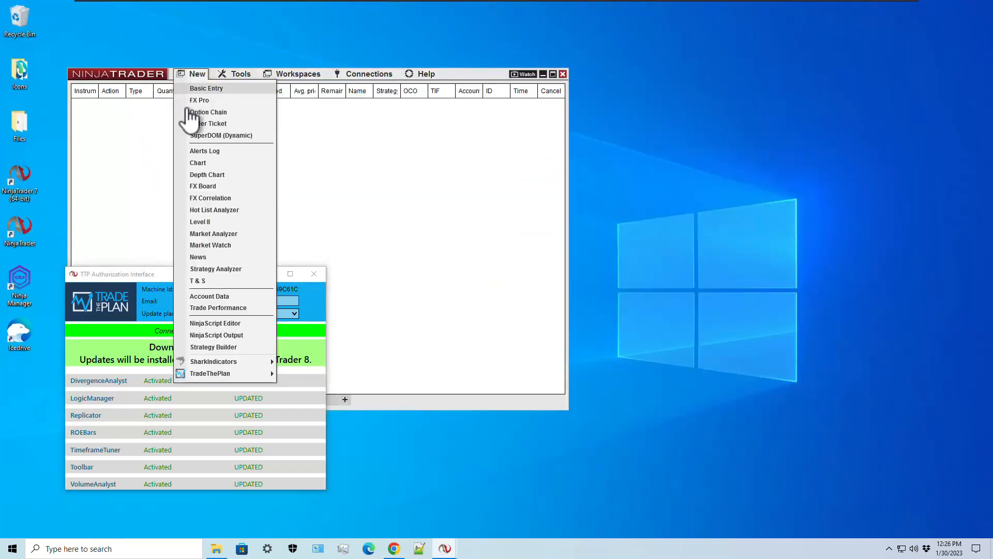
pyautogui.moveTo(224, 376)
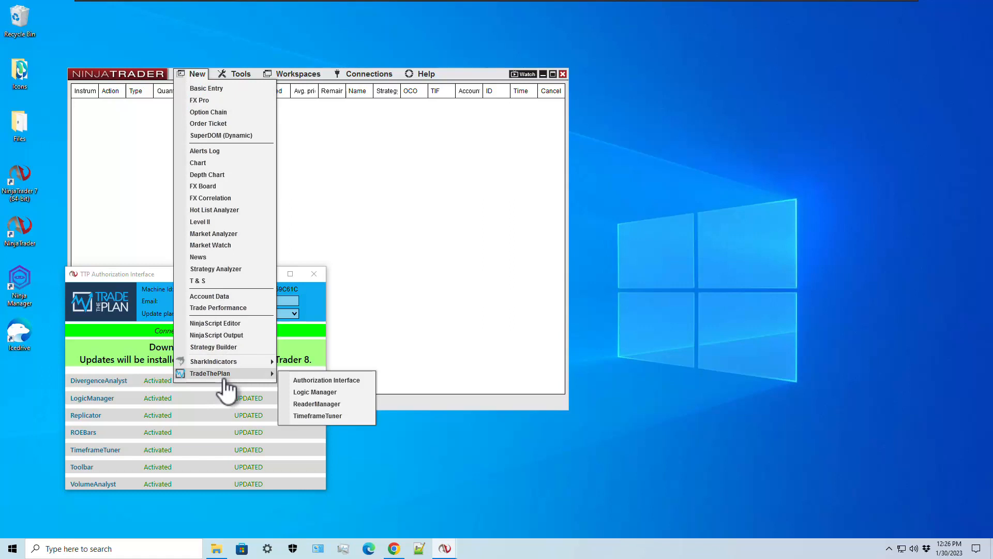
pyautogui.click(326, 382)
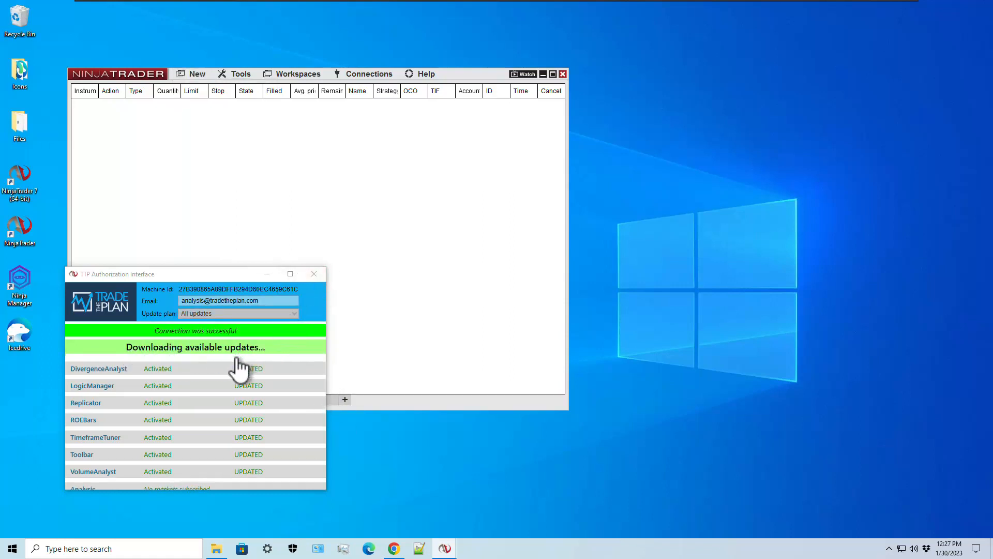
pyautogui.click(314, 275)
# - Close NinjaTrader 8, answer the save-workspace prompt, and accept the TRADE THE PLAN DLL update
pyautogui.click(563, 75)
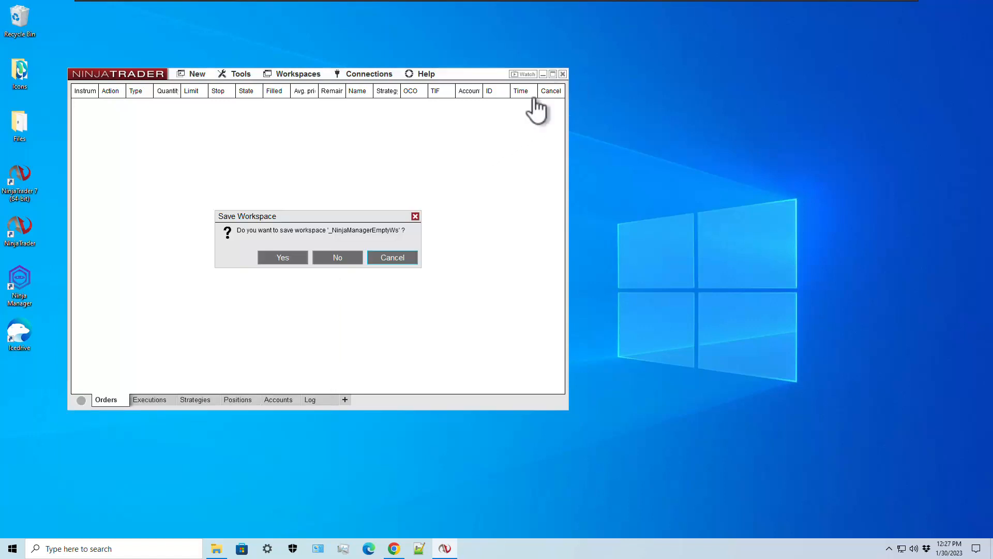
pyautogui.click(283, 258)
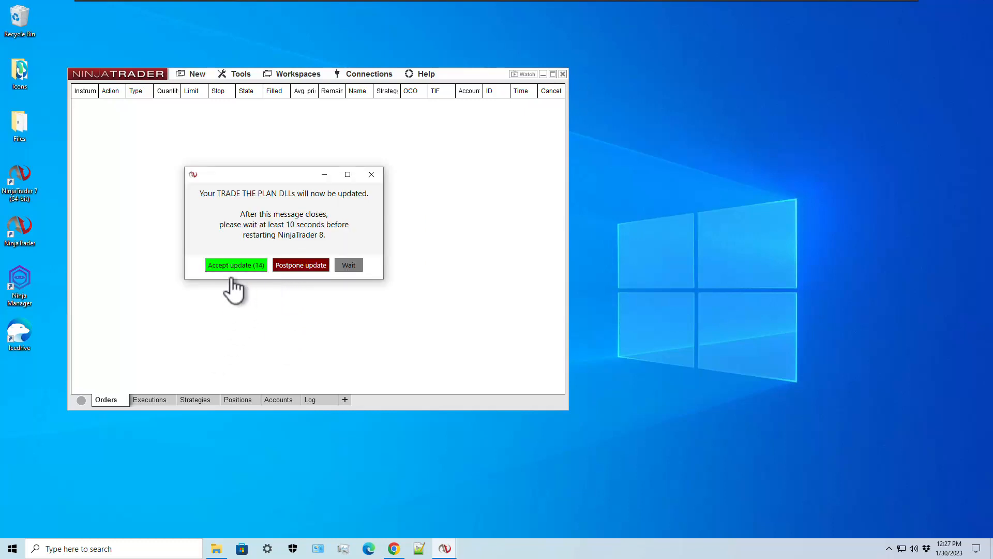
pyautogui.click(237, 266)
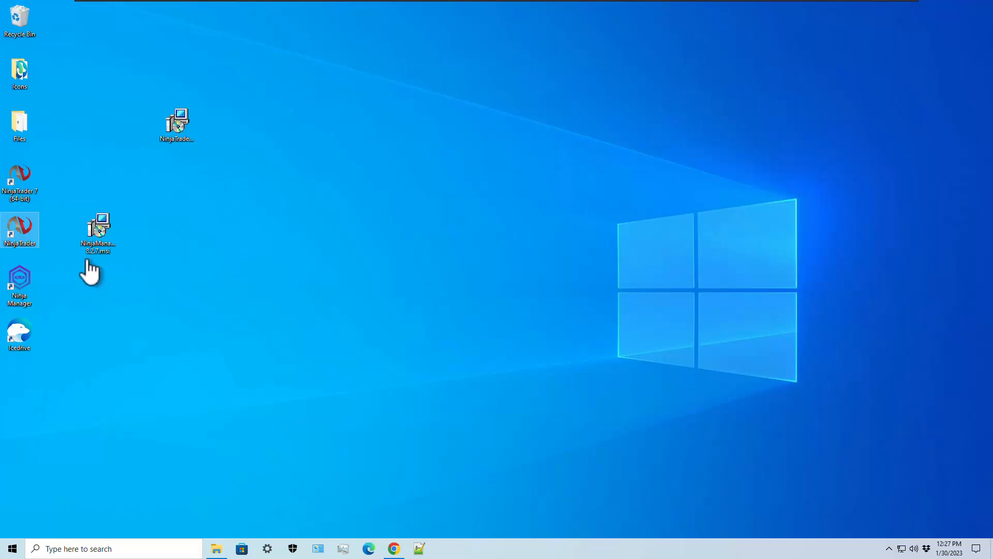
# - Relaunch NinjaTrader 8, authorize all TTP add-ons including TTPCoreAddon, and close the Authorization Interface
pyautogui.doubleClick(23, 241)
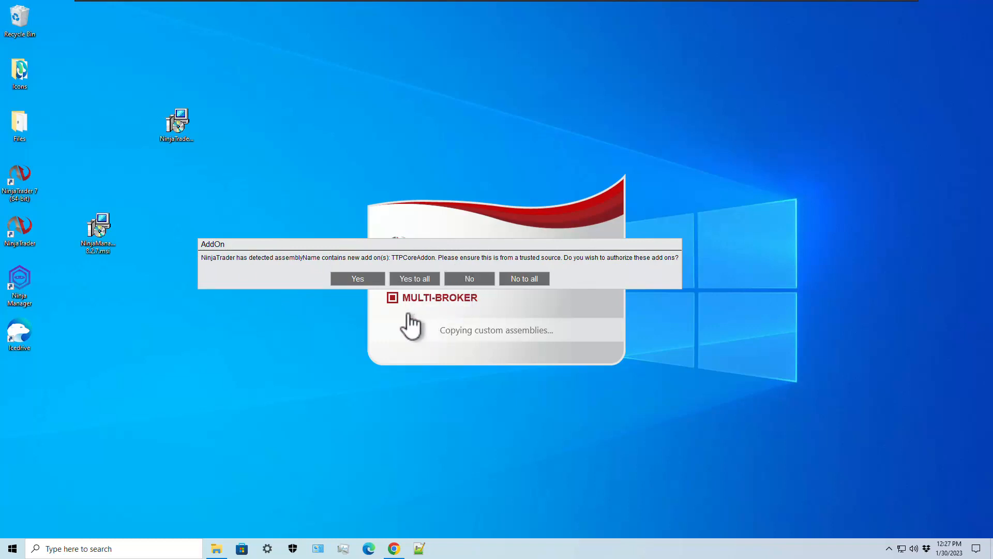
pyautogui.click(414, 279)
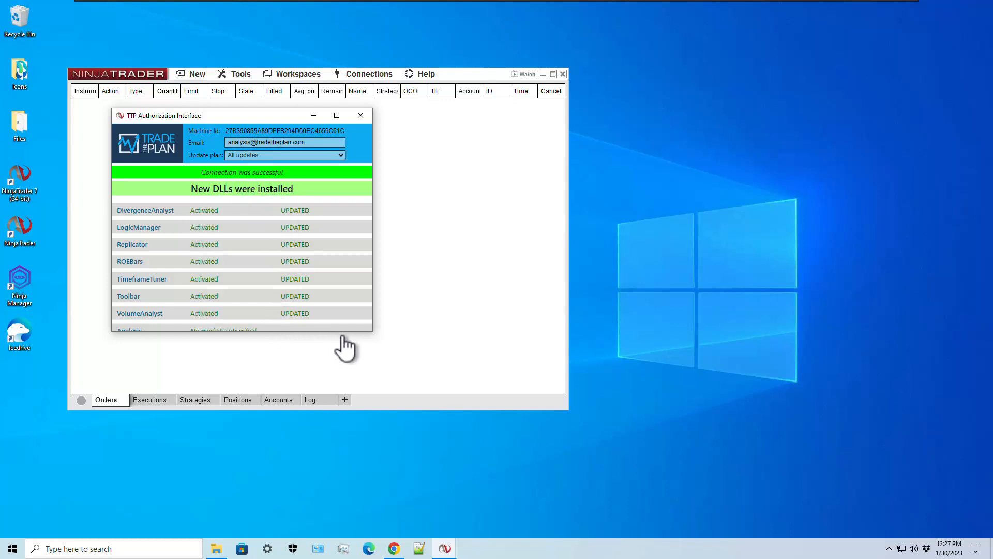
pyautogui.click(360, 115)
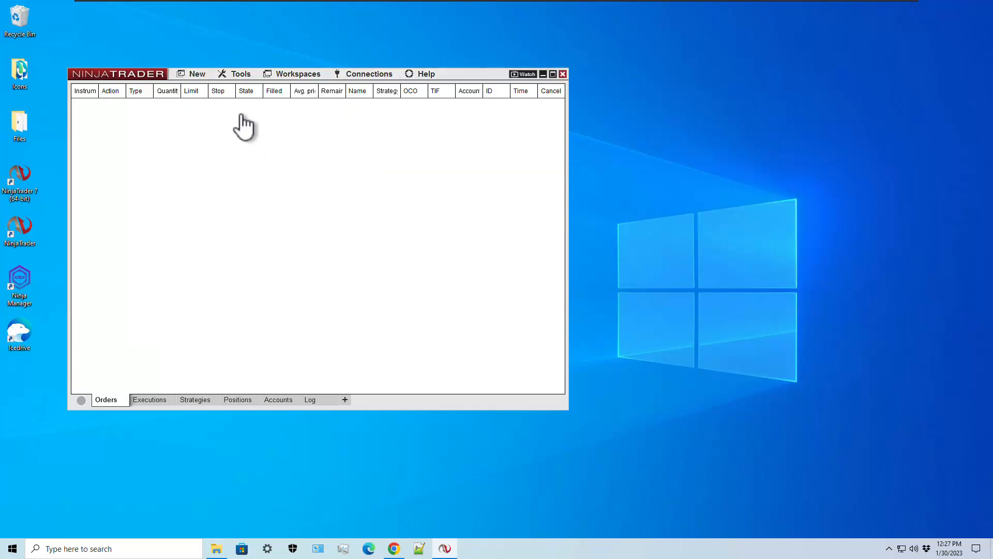
# - Load the TTP Master ES workspace and restore the Advanced ToolBarPro Backup - B-.tb8 via Utilities > Restore
pyautogui.click(294, 76)
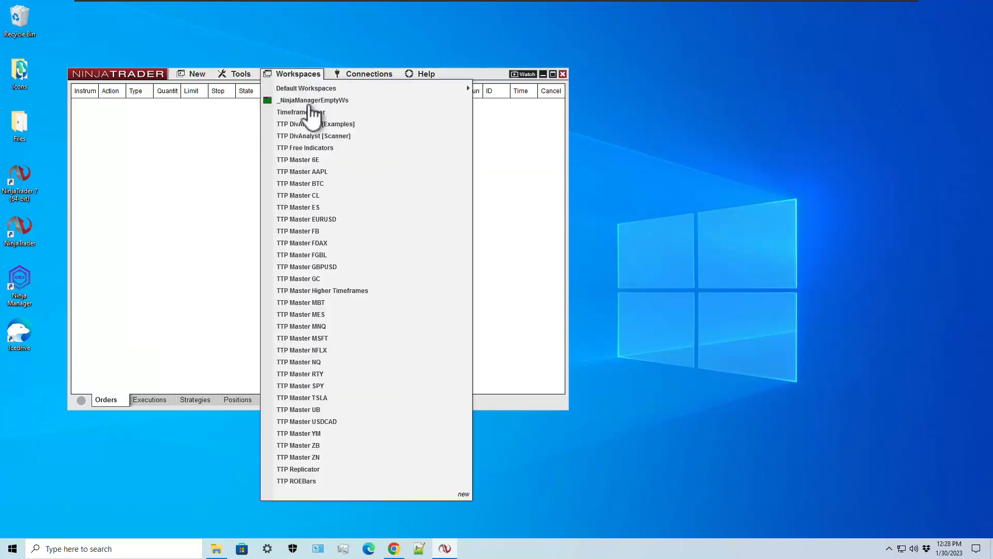
pyautogui.click(310, 210)
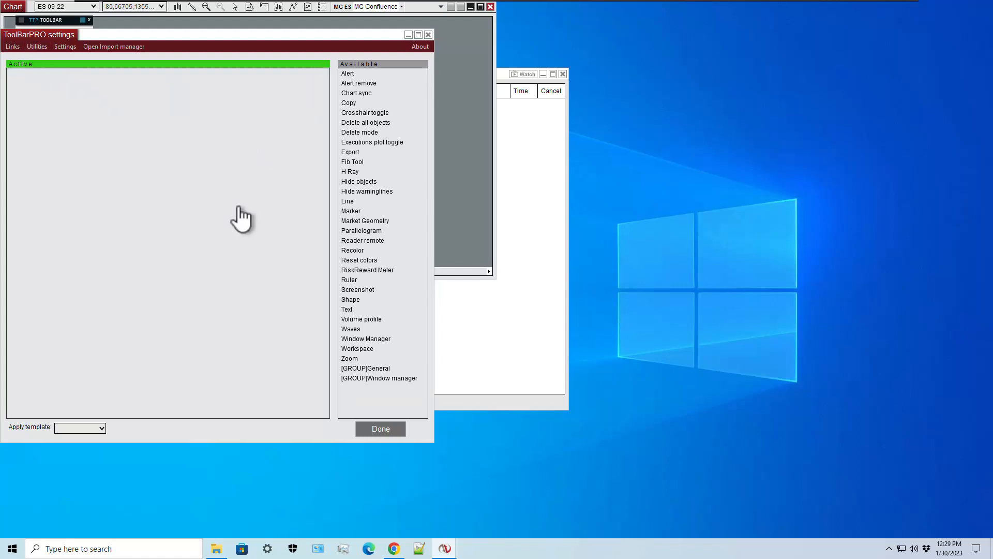
pyautogui.moveTo(244, 40); pyautogui.dragTo(723, 108)
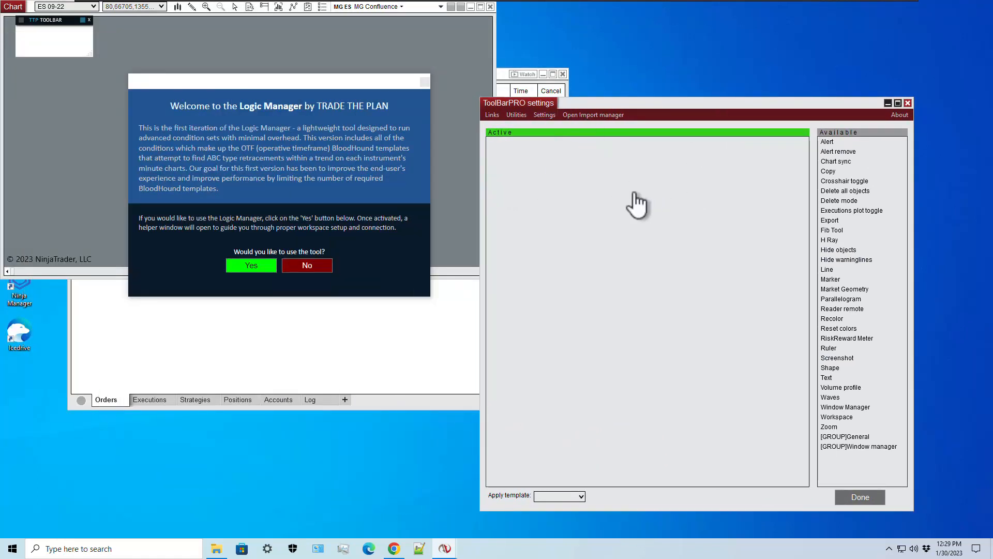
pyautogui.click(518, 115)
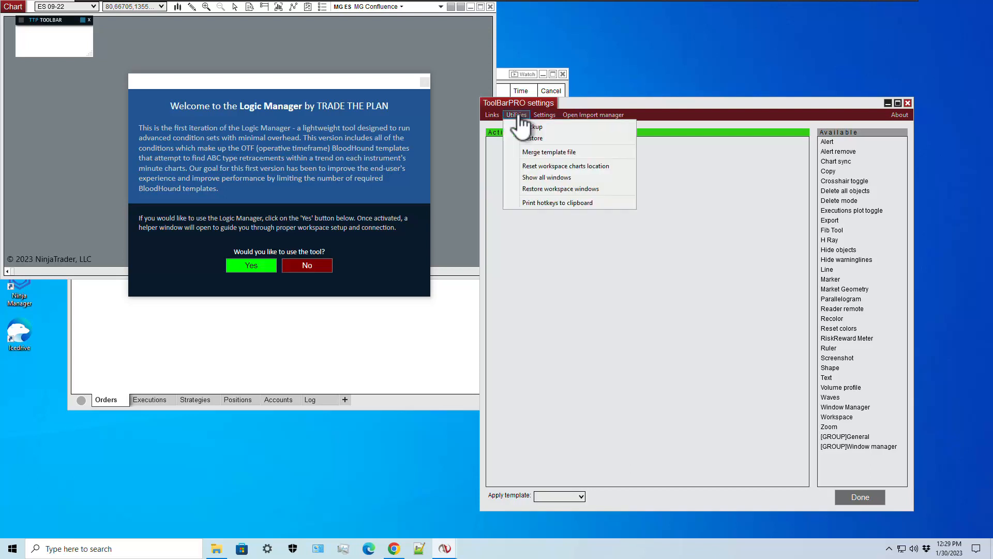
pyautogui.click(538, 150)
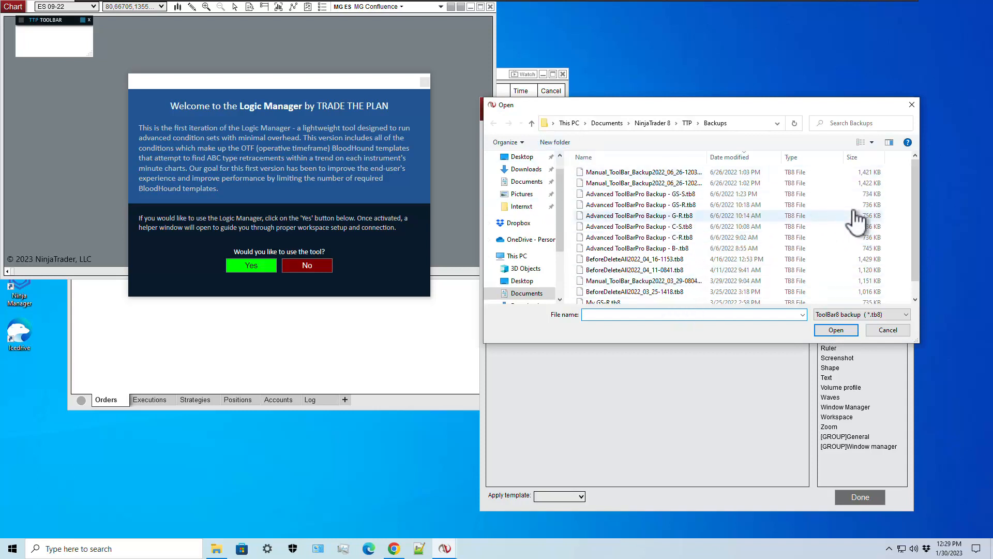
pyautogui.moveTo(916, 187); pyautogui.dragTo(928, 257)
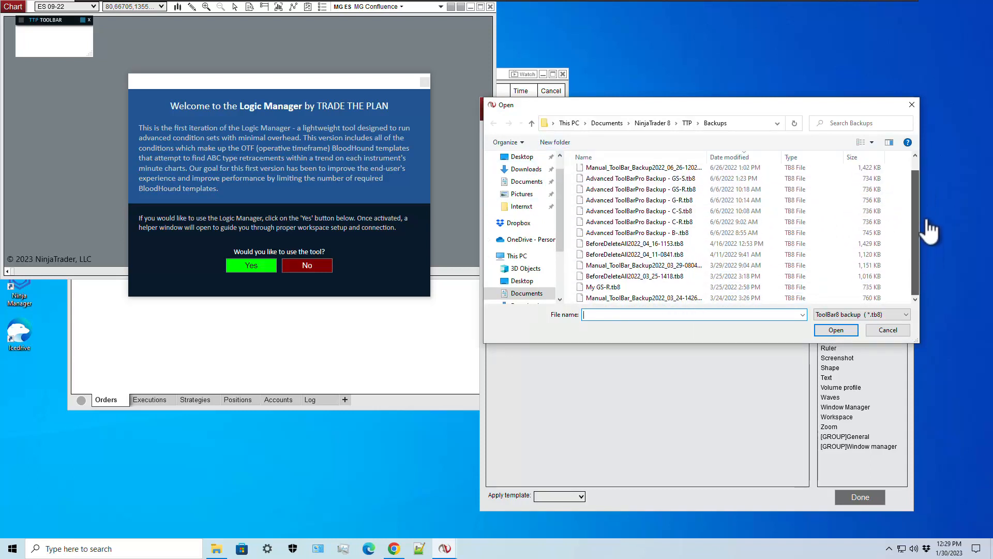
pyautogui.moveTo(931, 185); pyautogui.dragTo(918, 169)
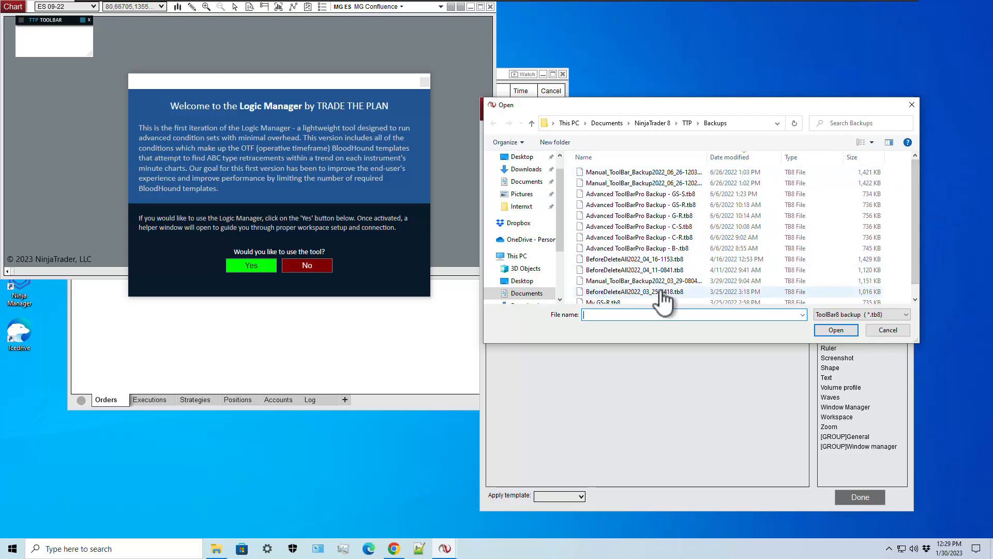
pyautogui.click(593, 158)
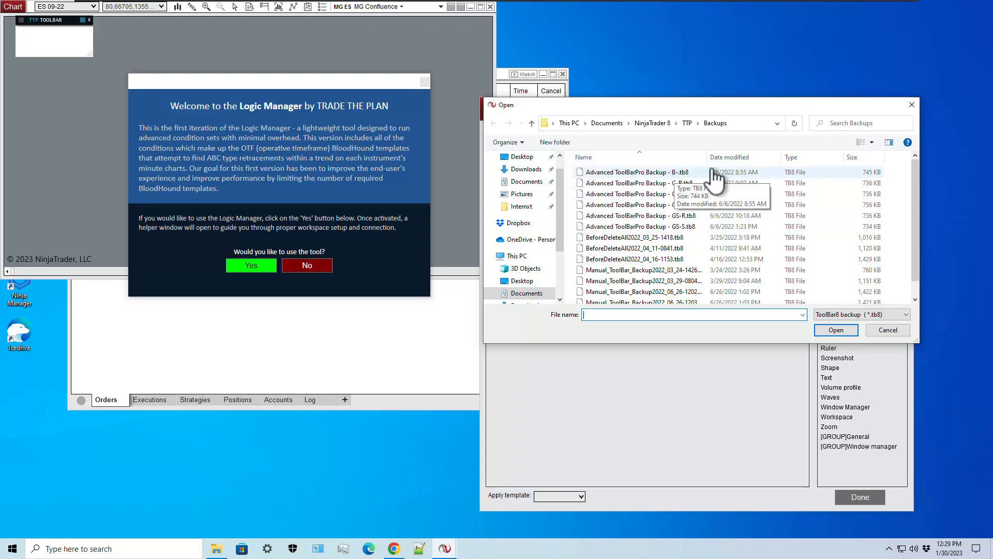
pyautogui.doubleClick(660, 173)
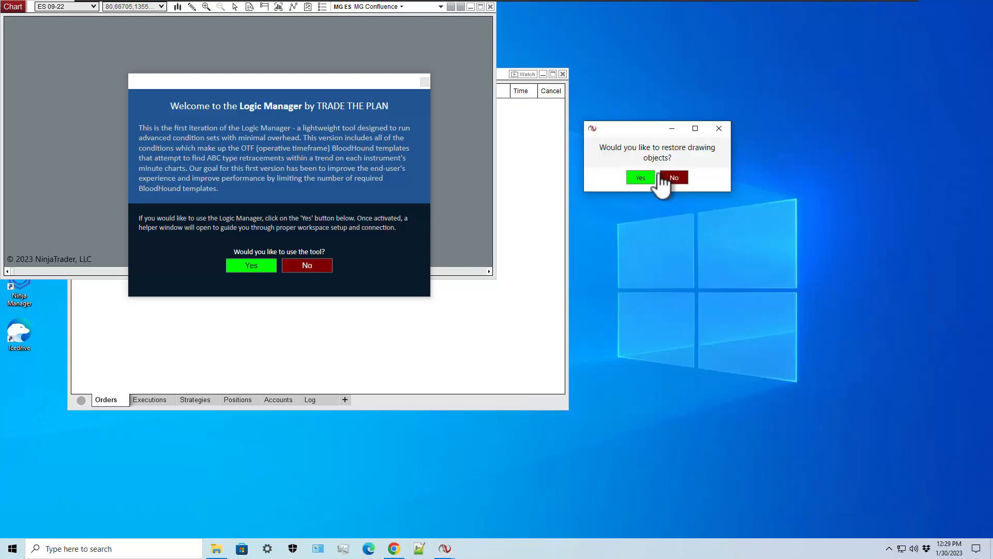
# - Skip restoring drawing objects, move the TTP toolbar off Logic Manager, and open its tool panels
pyautogui.click(677, 179)
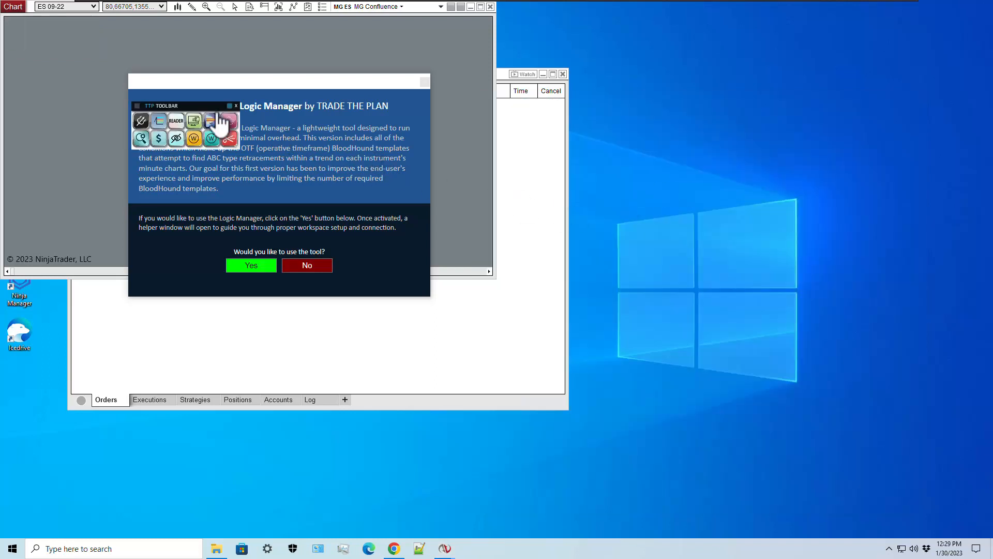
pyautogui.moveTo(209, 119); pyautogui.dragTo(629, 168)
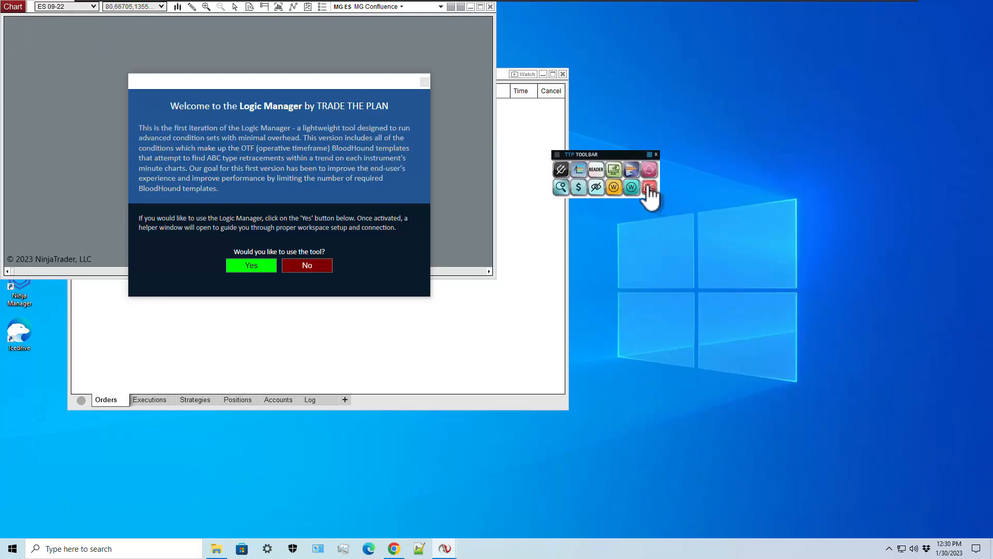
pyautogui.click(563, 171)
pyautogui.click(577, 173)
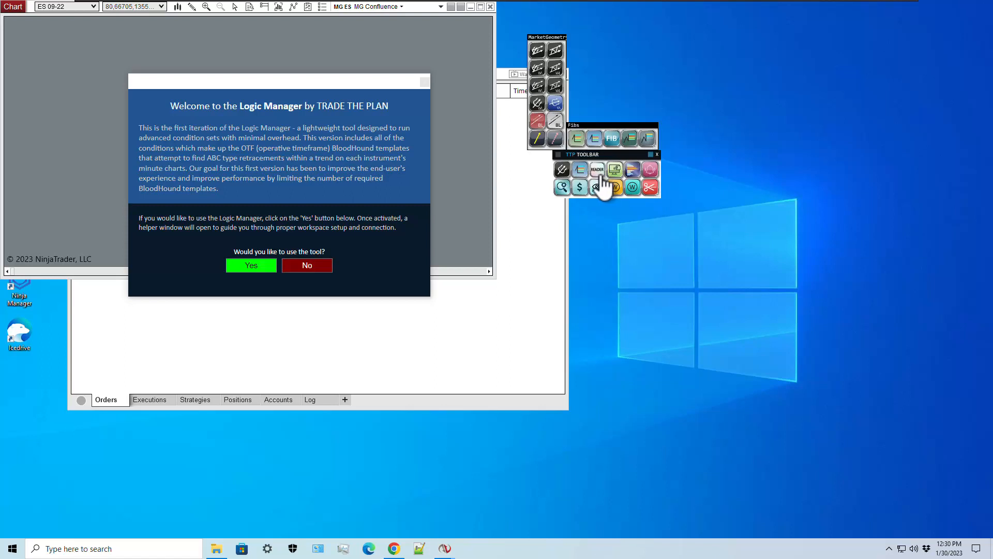
pyautogui.click(597, 173)
pyautogui.click(633, 175)
pyautogui.click(633, 175)
pyautogui.click(650, 172)
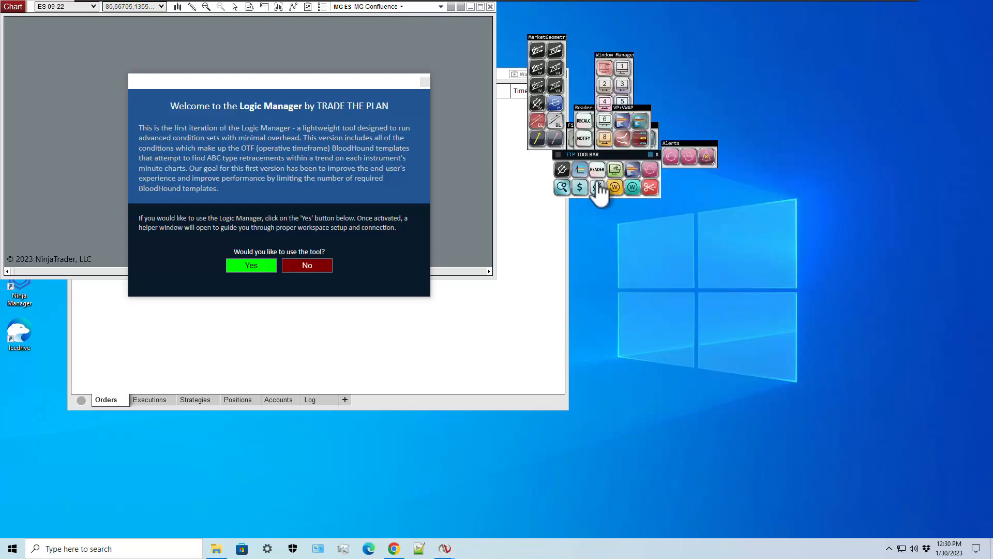
# - Restore the 'Advanced ToolBarPro Backup - C-R.tb8' toolbar without drawing objects and try its panels
pyautogui.rightClick(599, 162)
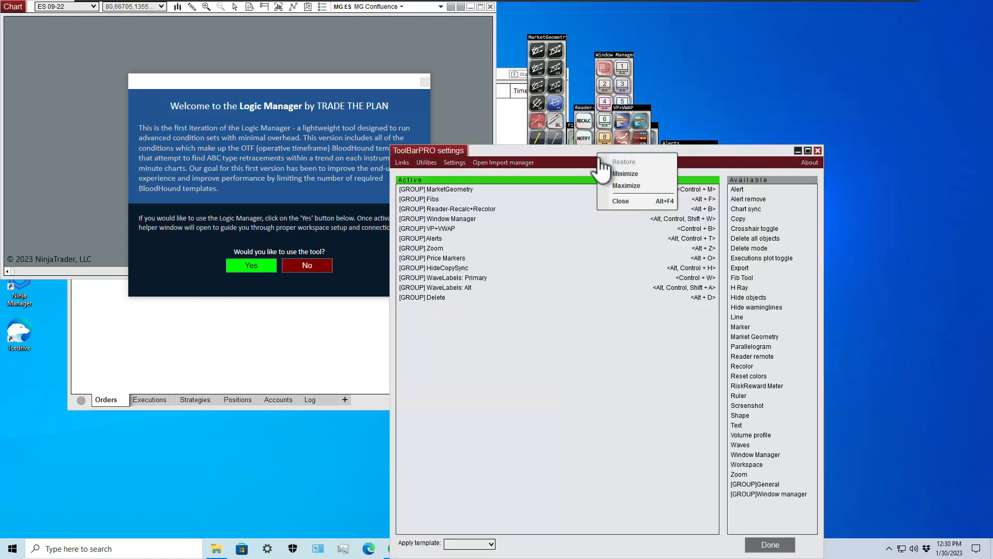
pyautogui.click(426, 162)
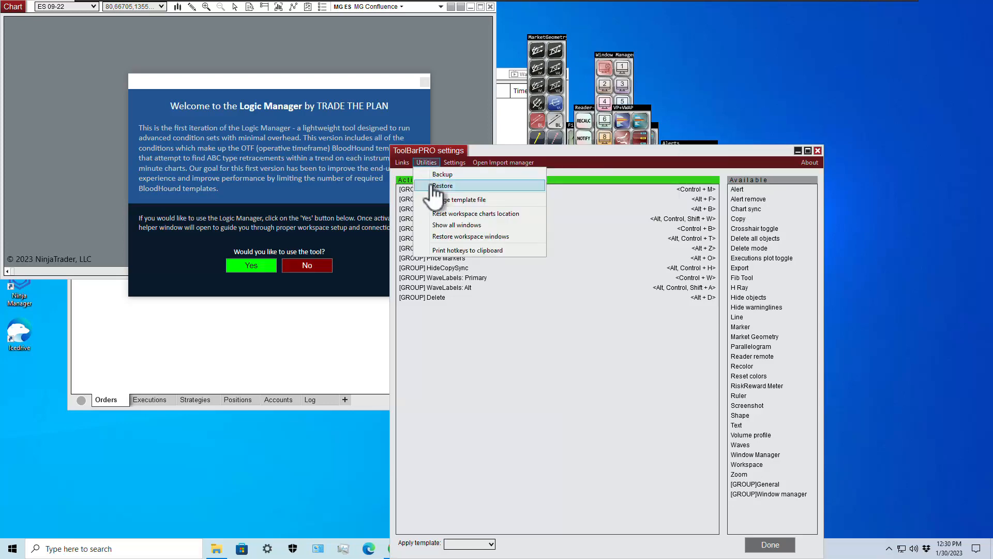
pyautogui.click(443, 186)
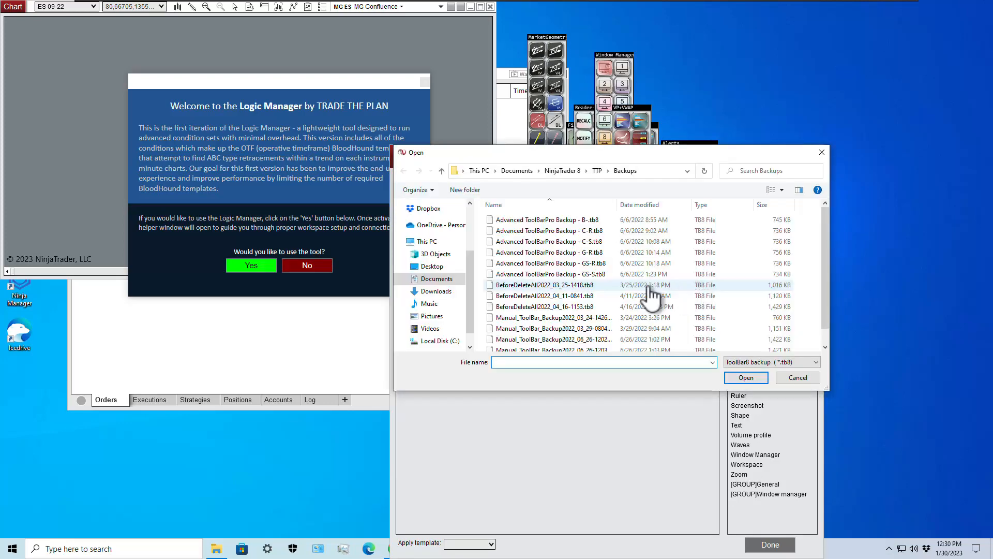
pyautogui.doubleClick(560, 231)
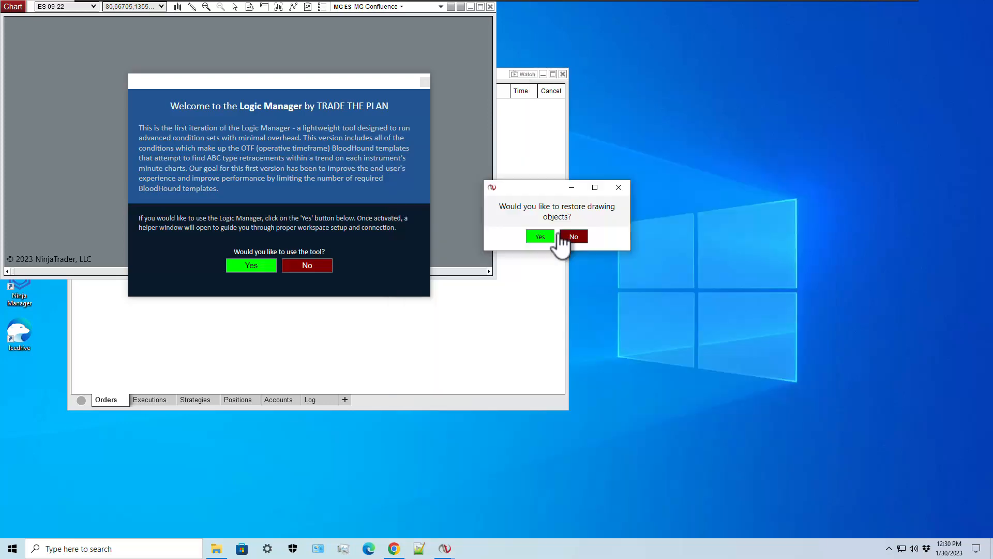
pyautogui.click(571, 237)
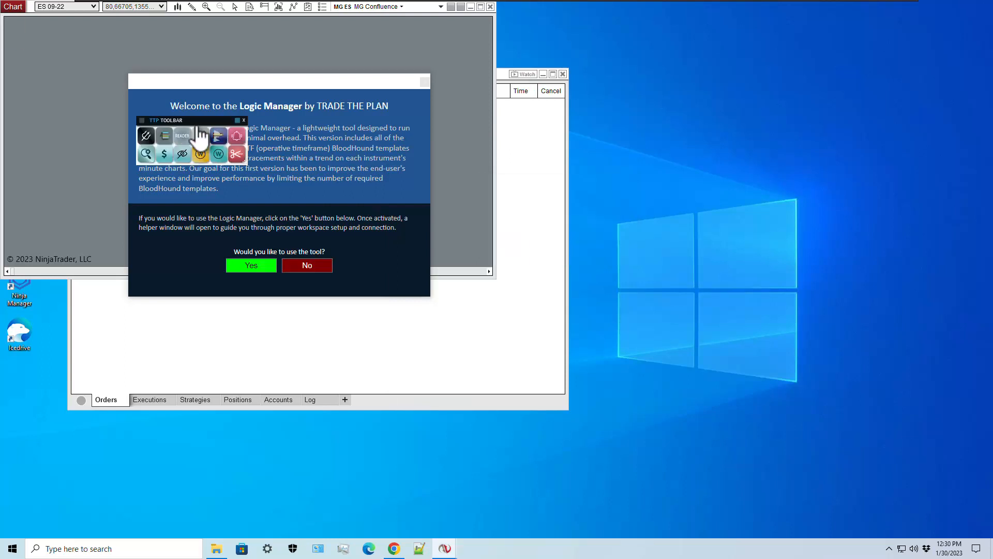
pyautogui.moveTo(233, 151); pyautogui.dragTo(571, 199)
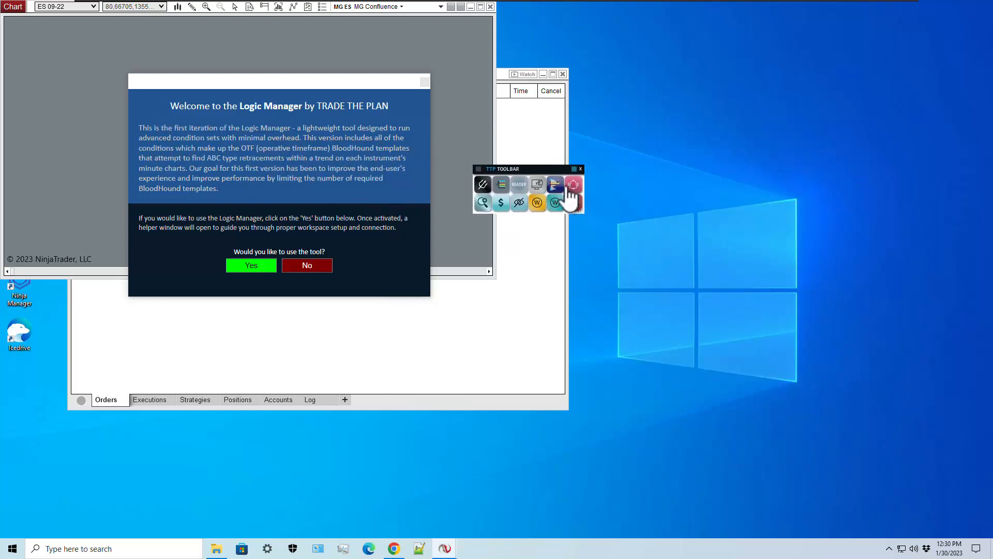
pyautogui.click(483, 186)
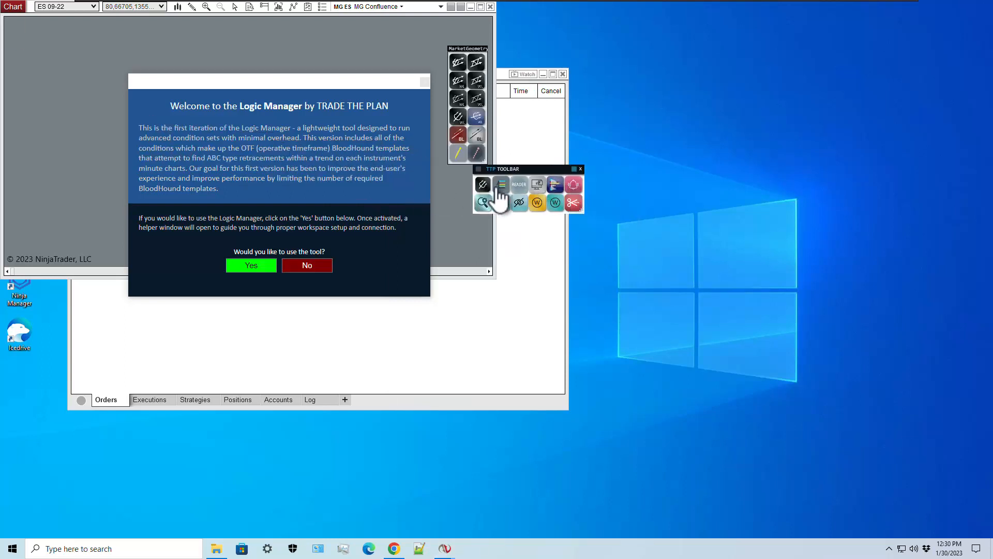
pyautogui.click(536, 184)
pyautogui.click(546, 184)
# - Restore 'Advanced ToolBarPro Backup - C-S.tb8' and try its Zoom, MarketGeometry, Fibs, Delete and VP+VWAP panels
pyautogui.rightClick(536, 174)
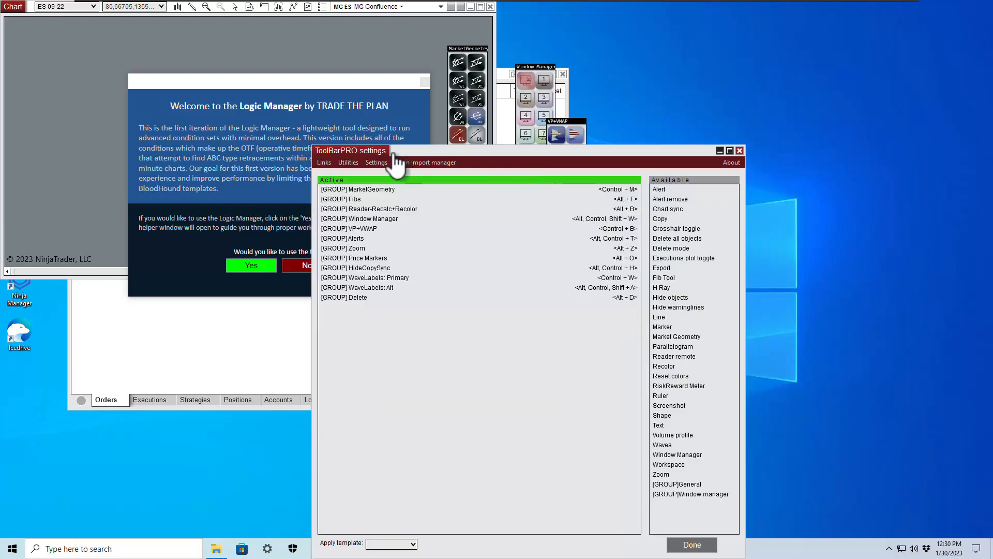
pyautogui.click(350, 165)
pyautogui.click(365, 186)
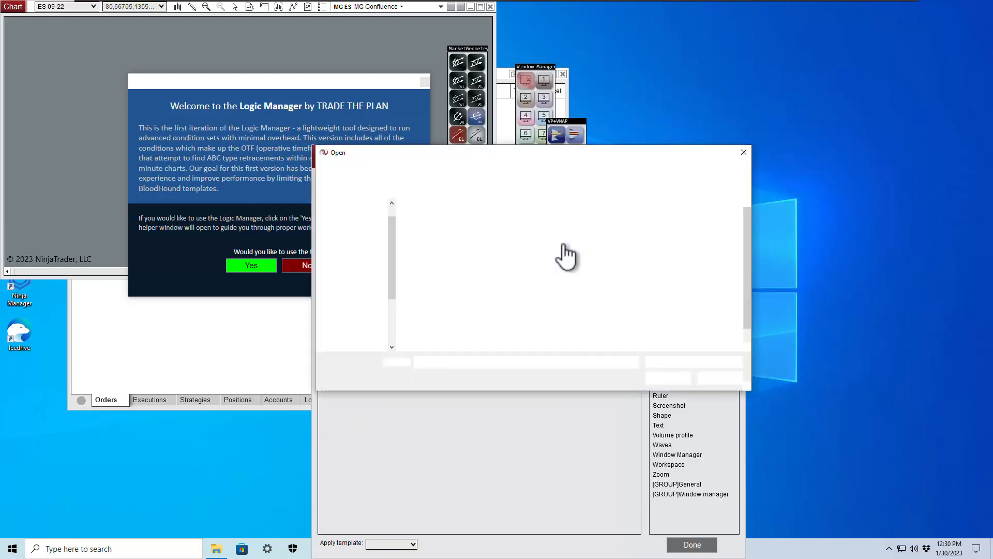
pyautogui.doubleClick(480, 244)
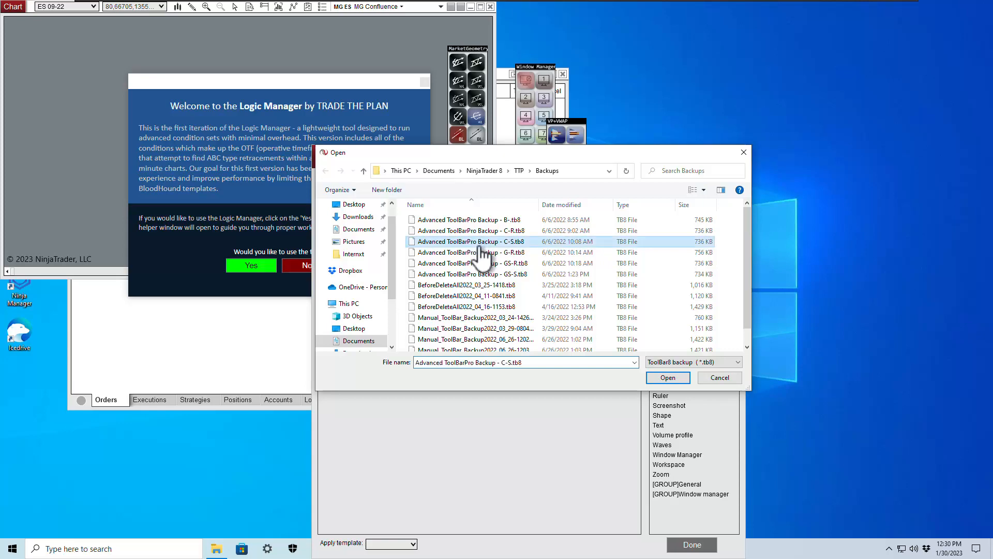
pyautogui.click(496, 252)
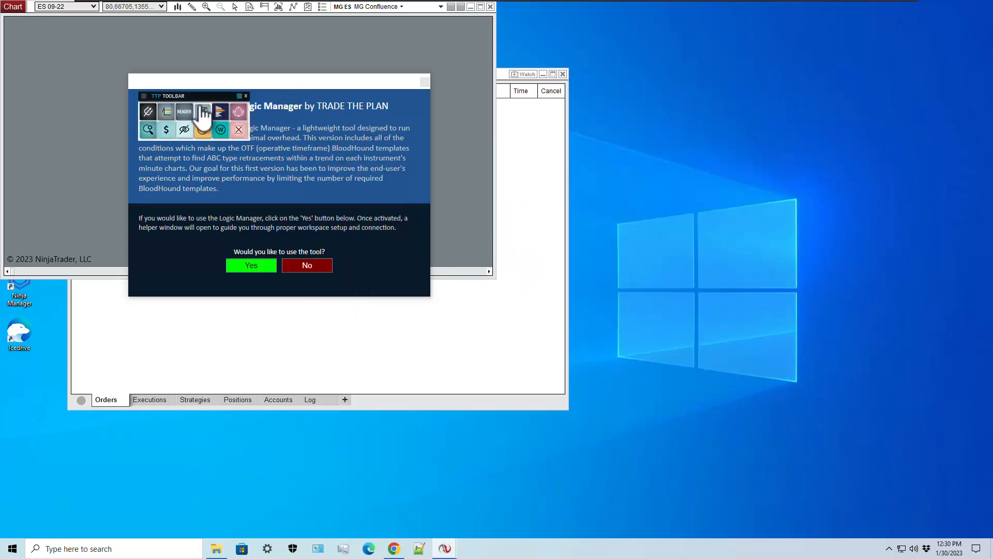
pyautogui.click(515, 213)
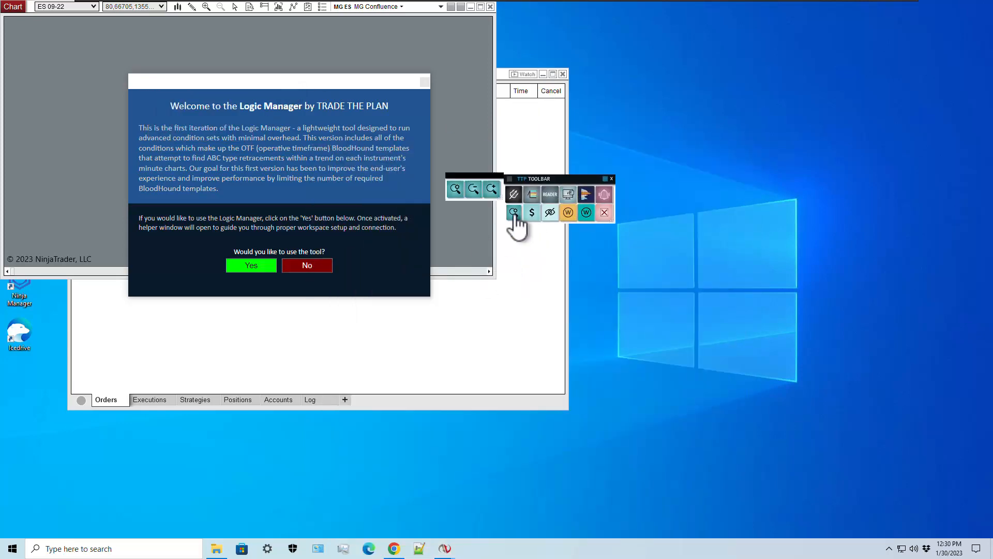
pyautogui.click(515, 195)
pyautogui.click(533, 195)
pyautogui.click(601, 213)
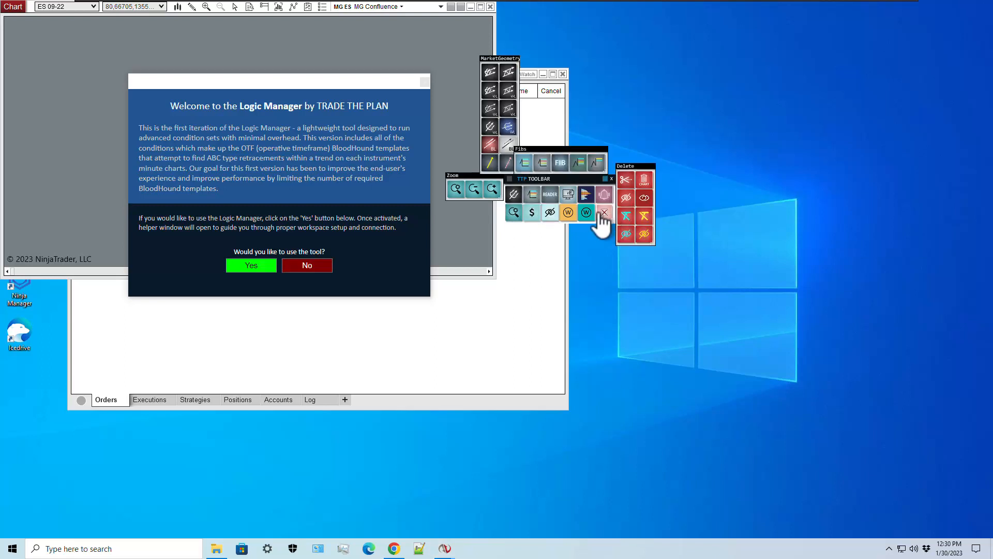
pyautogui.click(569, 194)
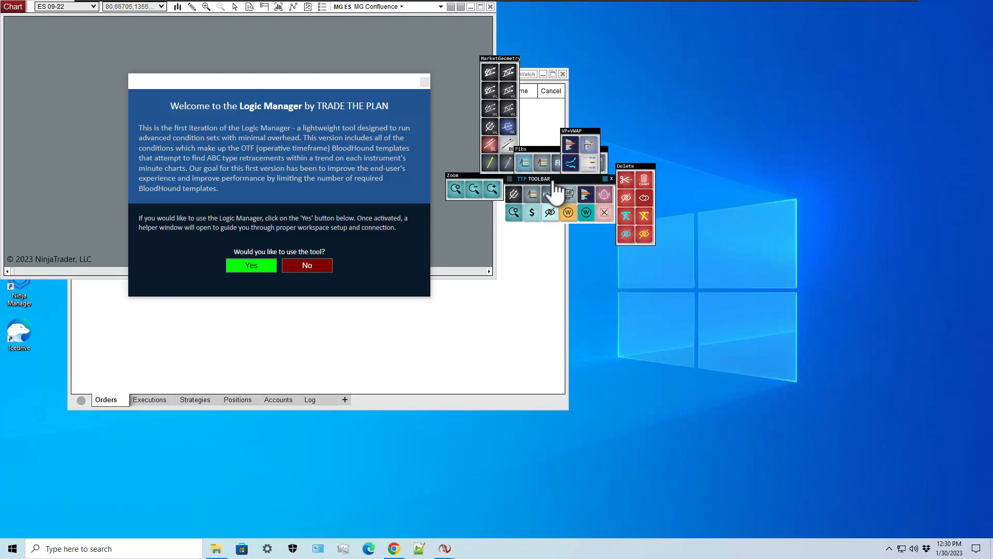
# - Restore 'Advanced ToolBarPro Backup - G-R.tb8' without drawing objects and place it beside Logic Manager
pyautogui.click(586, 193)
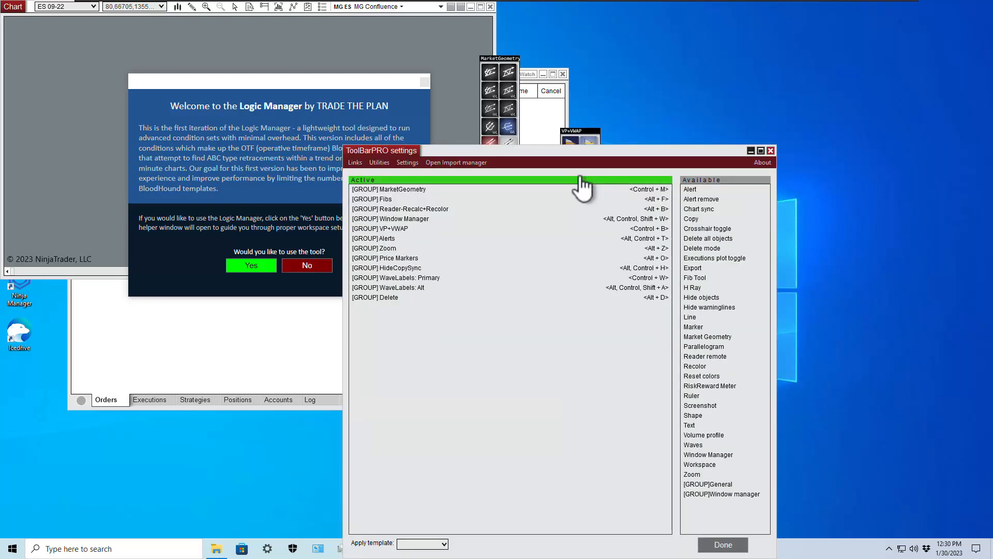
pyautogui.click(379, 162)
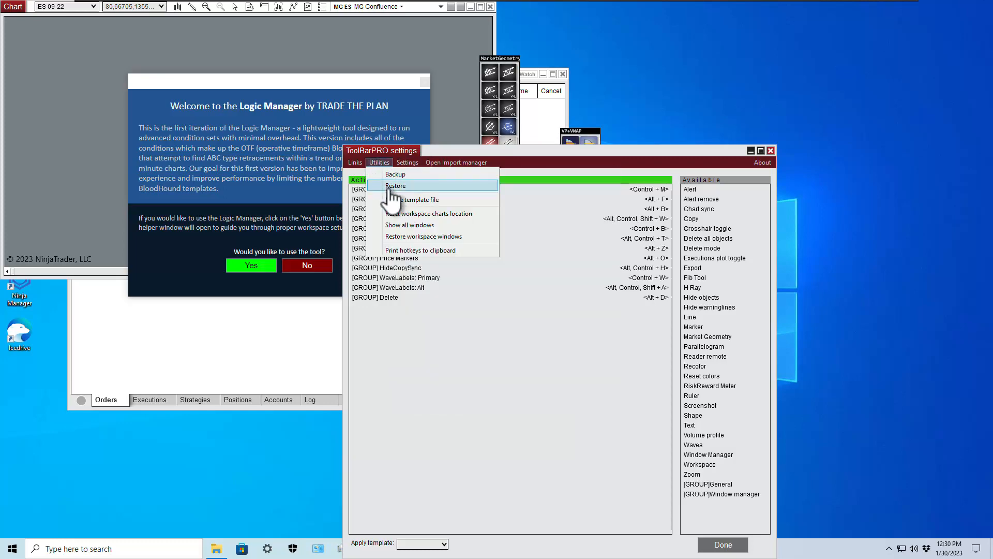
pyautogui.click(394, 185)
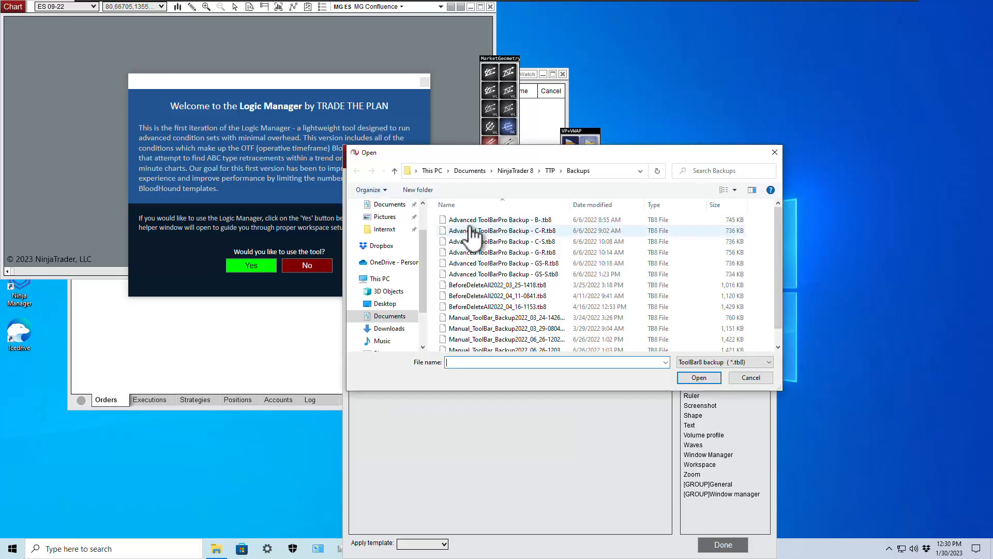
pyautogui.doubleClick(525, 253)
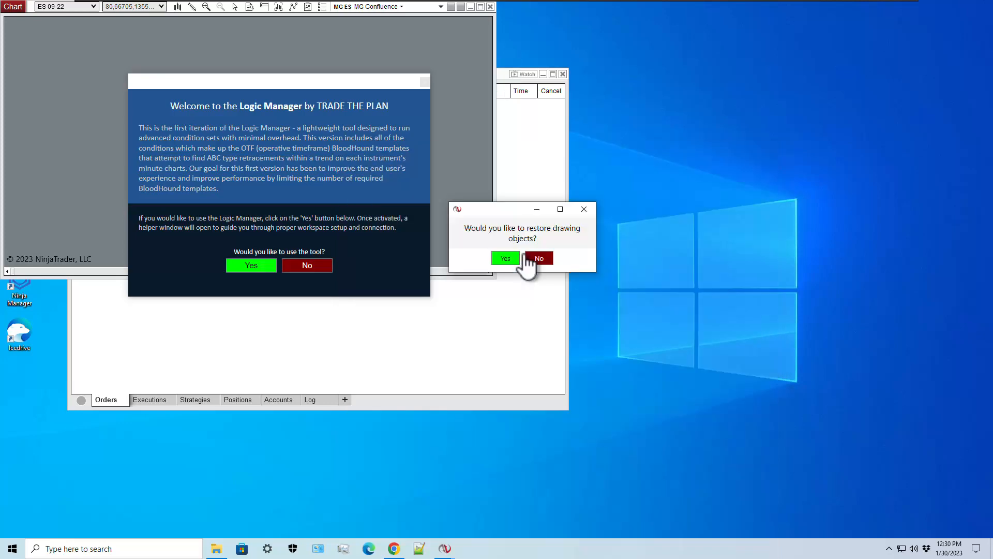
pyautogui.click(533, 258)
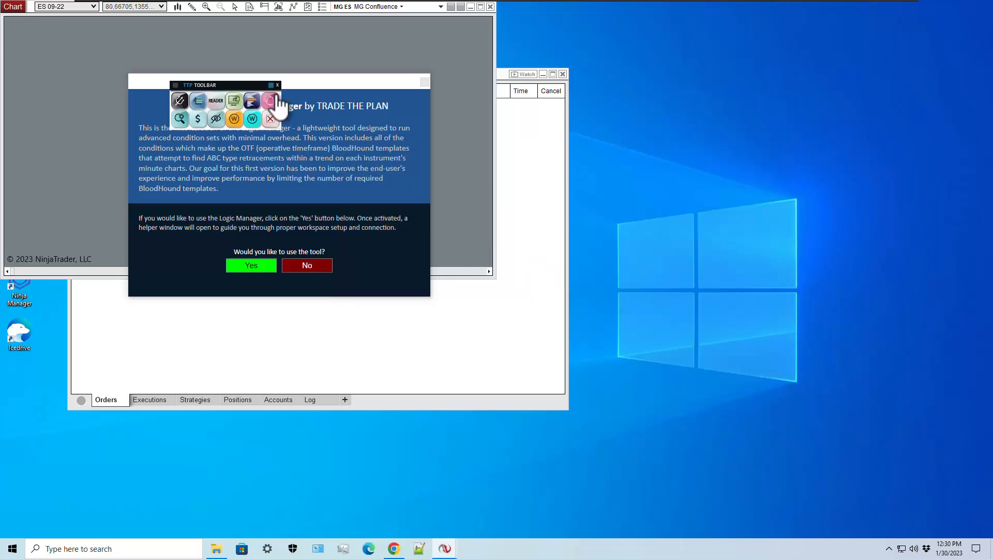
pyautogui.moveTo(259, 99); pyautogui.dragTo(602, 190)
pyautogui.click(523, 194)
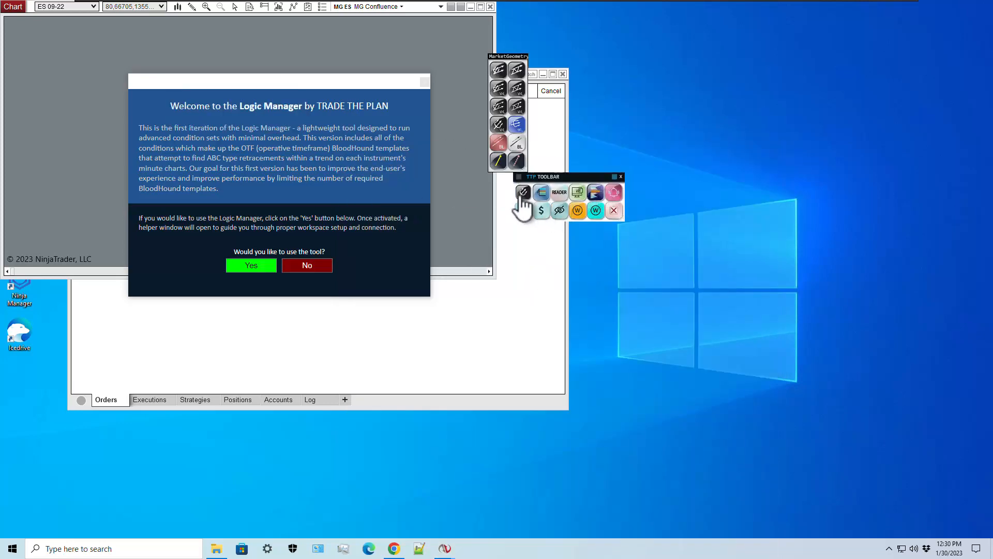
# - Restore 'Advanced ToolBarPro Backup - GS-S.tb8' beside the Watch window and try its Fibs and Recalc panels
pyautogui.click(558, 189)
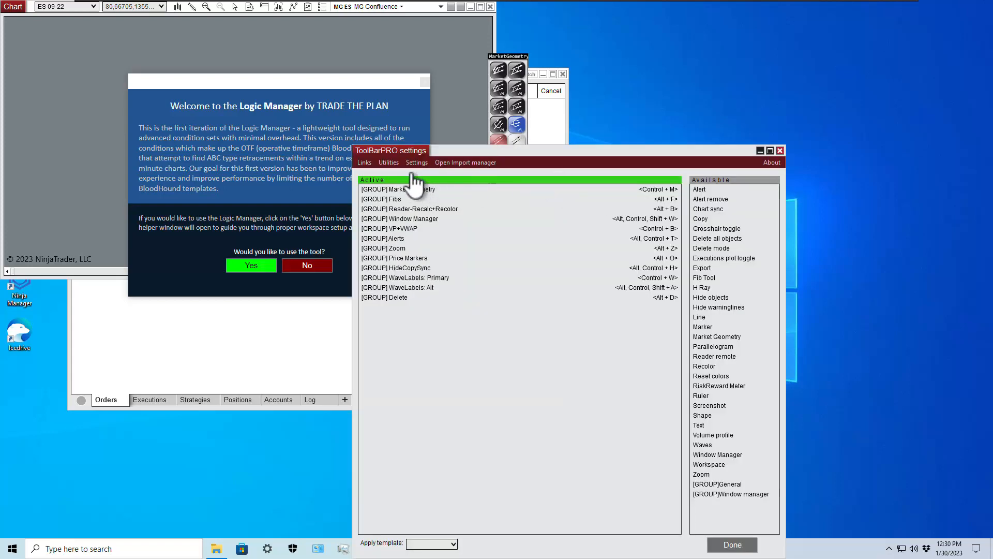
pyautogui.click(389, 162)
pyautogui.click(404, 187)
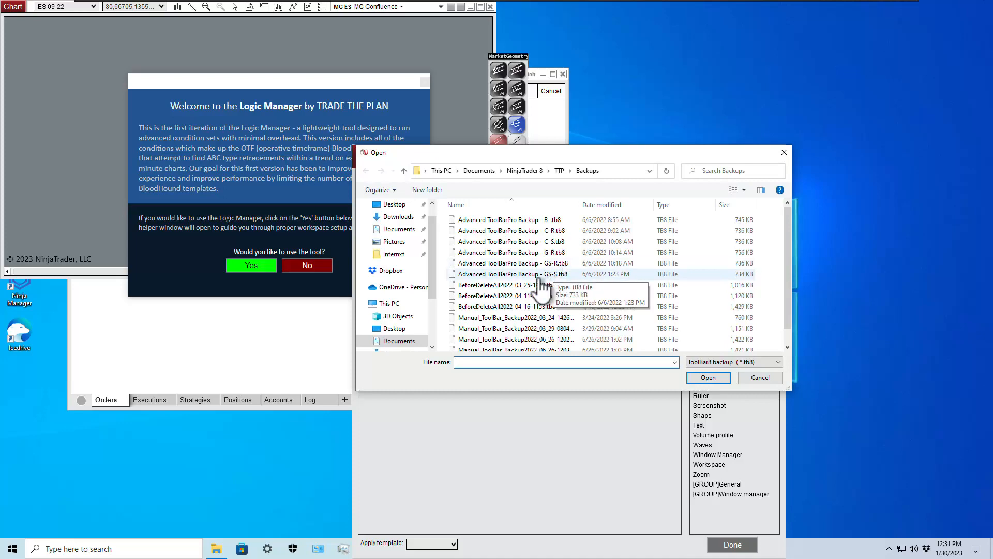
pyautogui.doubleClick(541, 276)
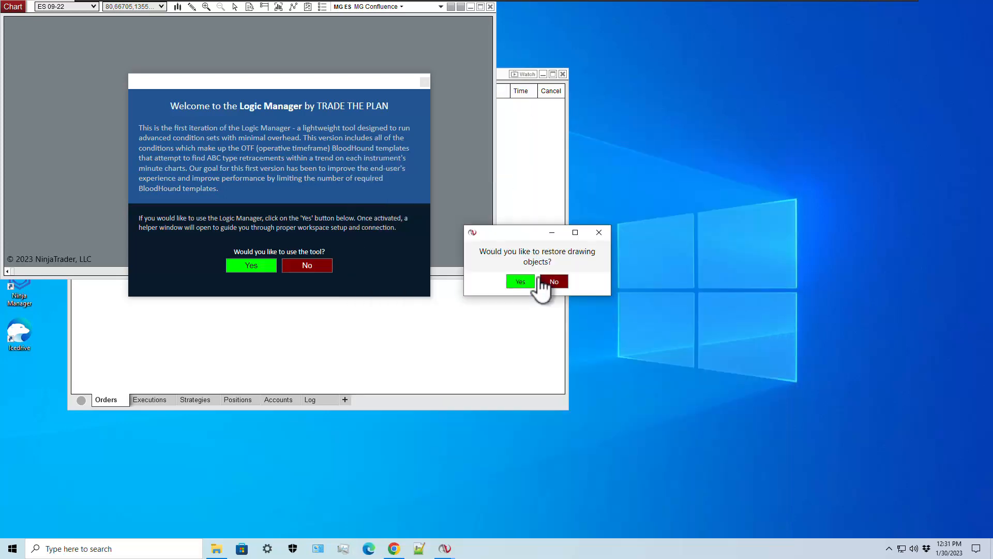
pyautogui.click(556, 284)
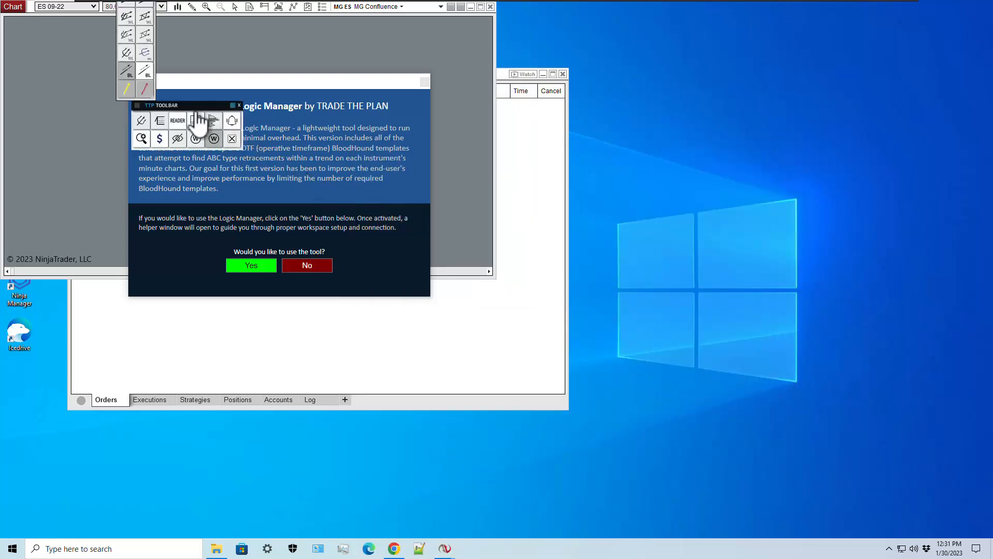
pyautogui.moveTo(198, 110); pyautogui.dragTo(525, 292)
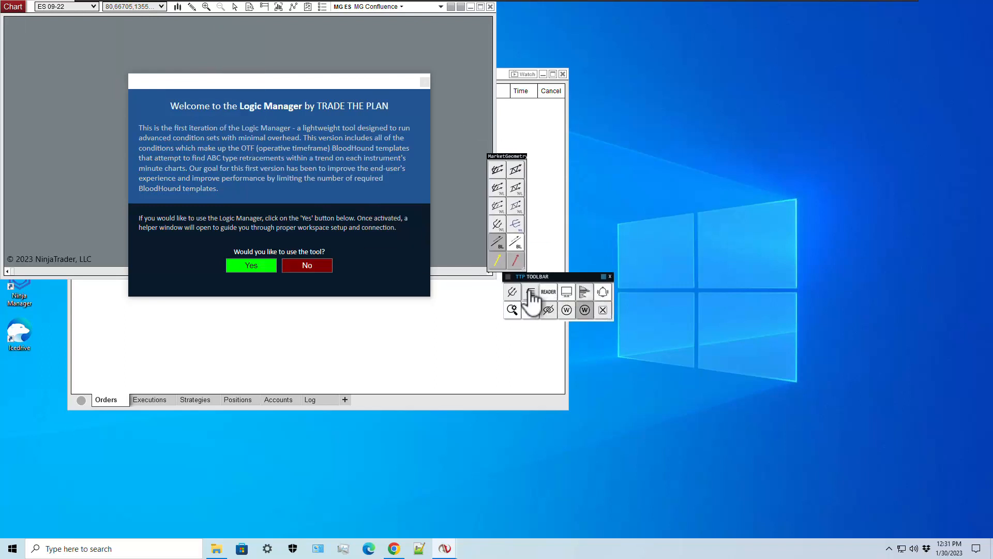
pyautogui.click(528, 296)
pyautogui.click(563, 288)
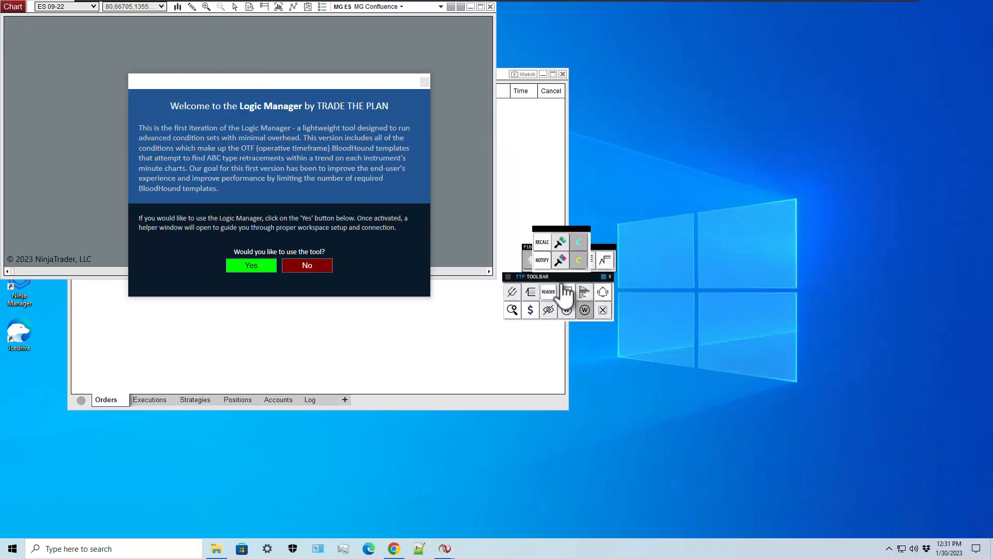
# - Restore 'Advanced ToolBarPro Backup - GS-S.tb8' again from the toolbar backup options
pyautogui.click(566, 291)
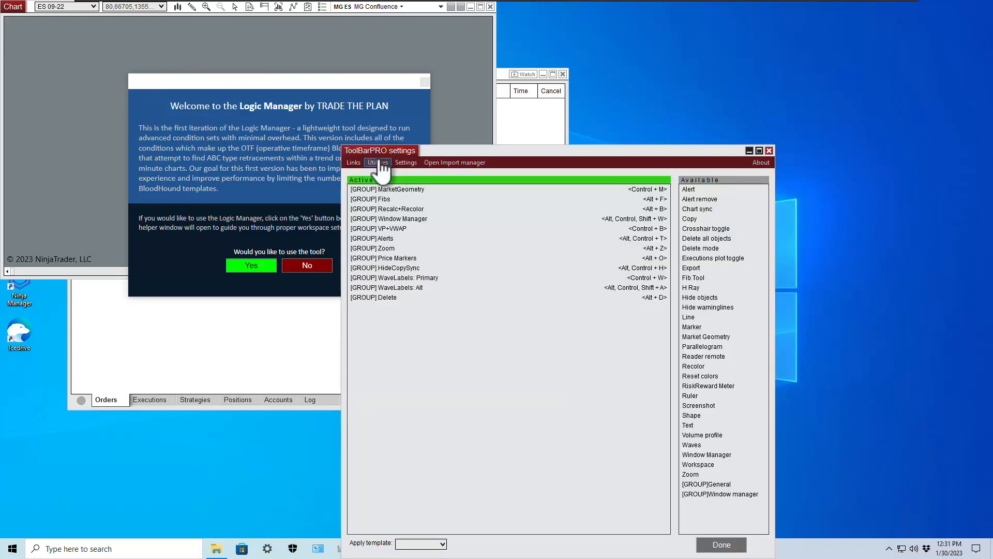
pyautogui.click(378, 163)
pyautogui.click(395, 189)
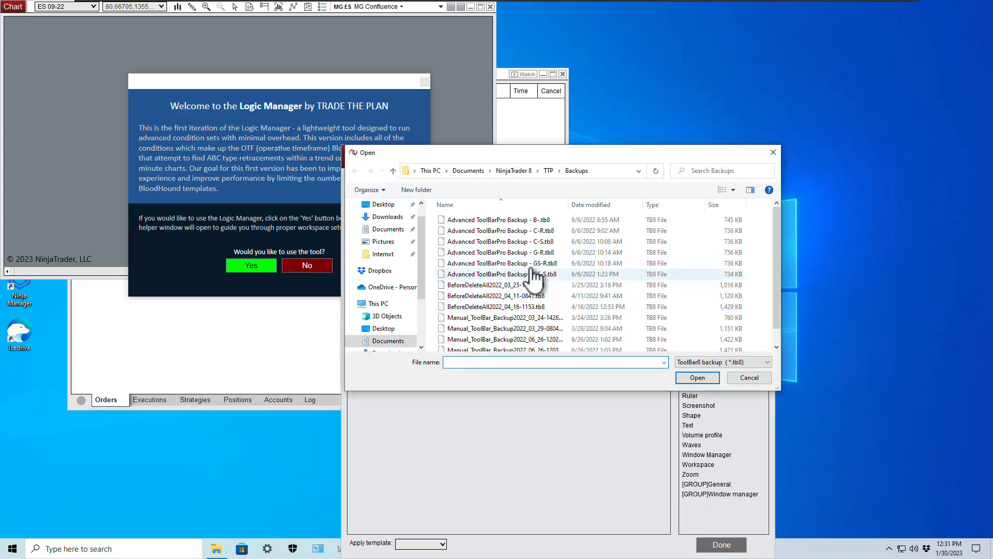
pyautogui.doubleClick(541, 273)
pyautogui.click(549, 273)
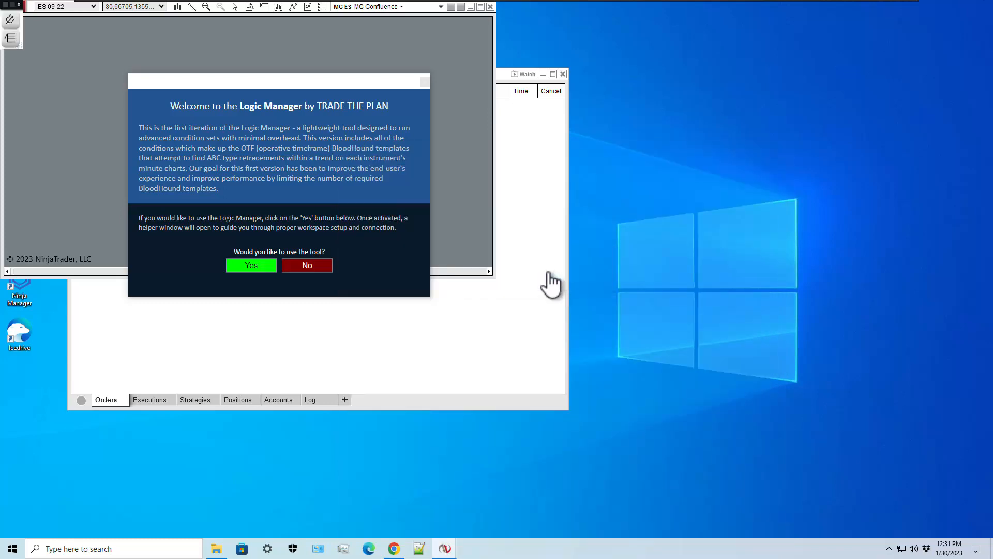
# - Position the toolbar with its Fibs palette attached, closing MarketGeometry, and bring the welcome prompt forward
pyautogui.moveTo(223, 111); pyautogui.dragTo(481, 165)
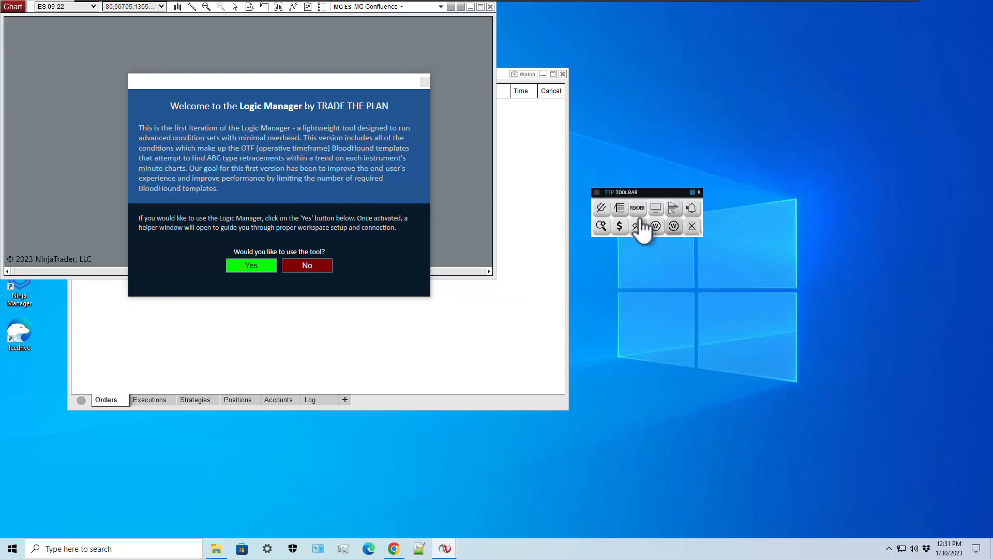
pyautogui.click(601, 208)
pyautogui.click(621, 211)
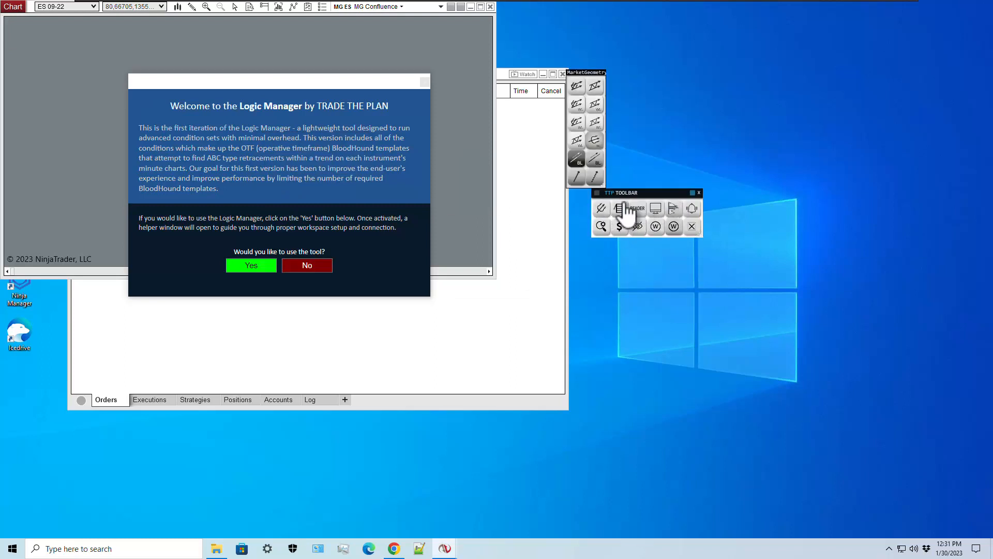
pyautogui.click(548, 233)
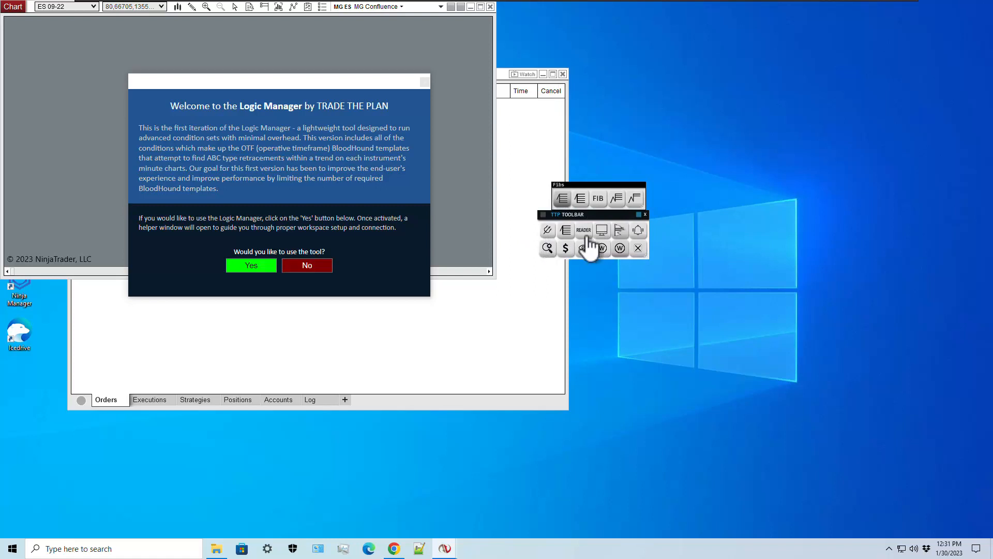
pyautogui.moveTo(539, 238); pyautogui.dragTo(533, 240)
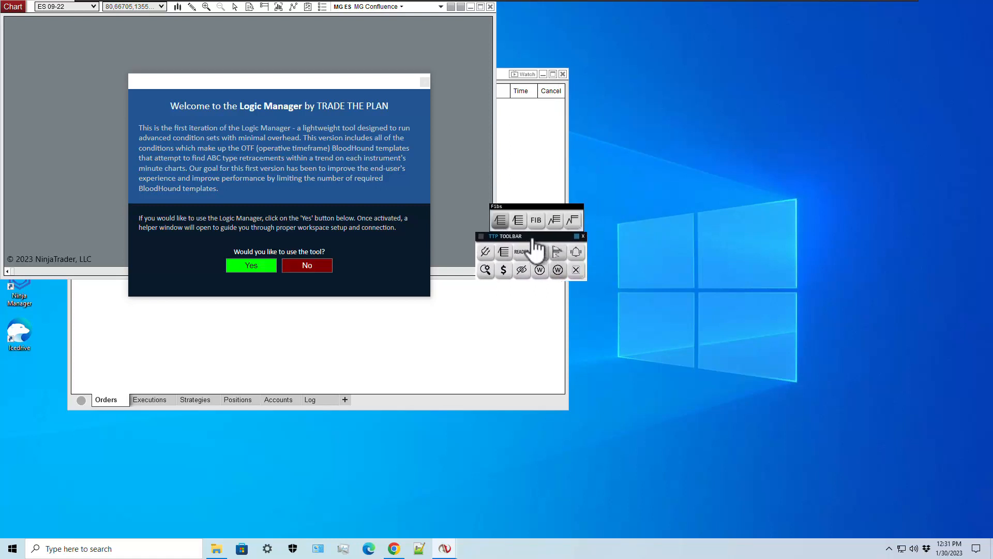
pyautogui.click(199, 109)
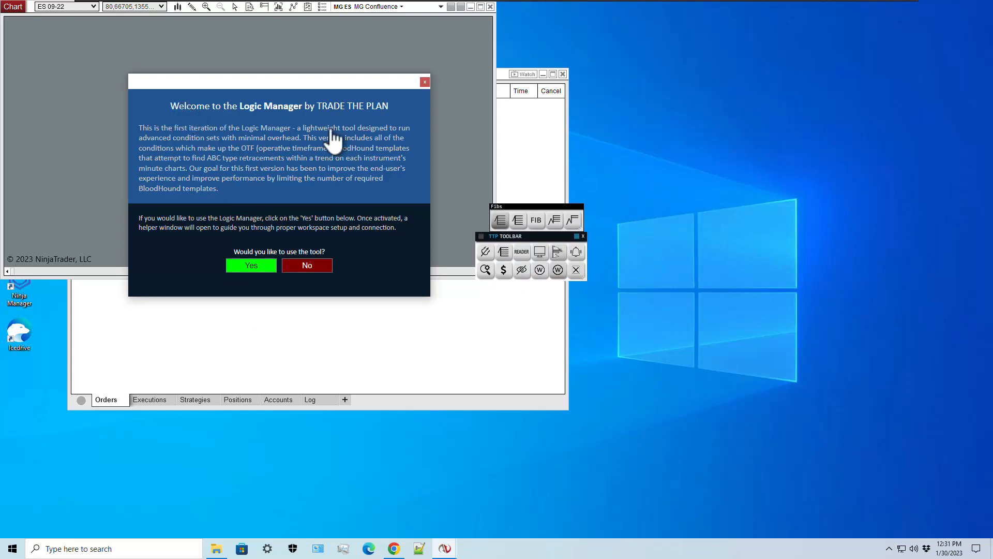
# - Accept the Logic Manager welcome, enable ES, link it to TTP Master ES, and activate and verify
pyautogui.click(251, 266)
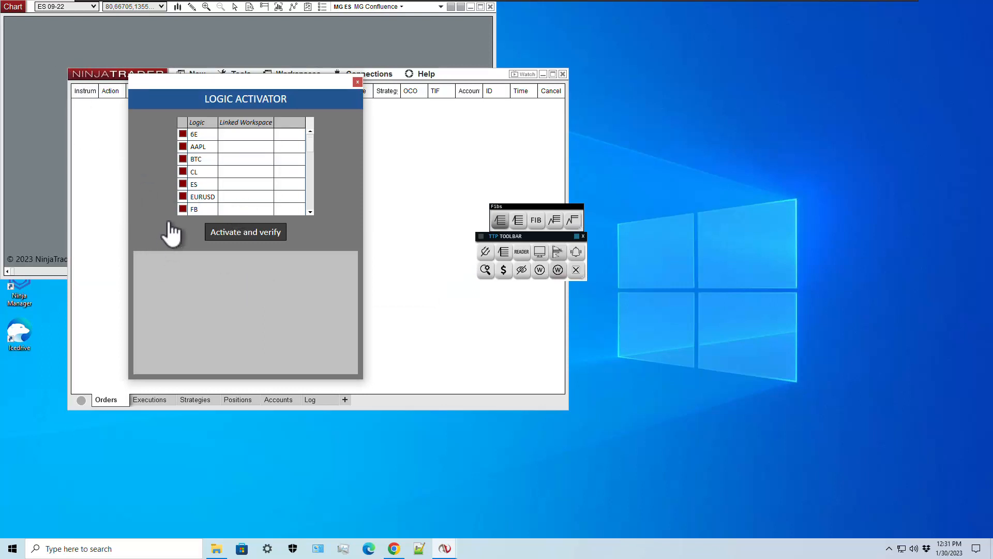
pyautogui.click(183, 184)
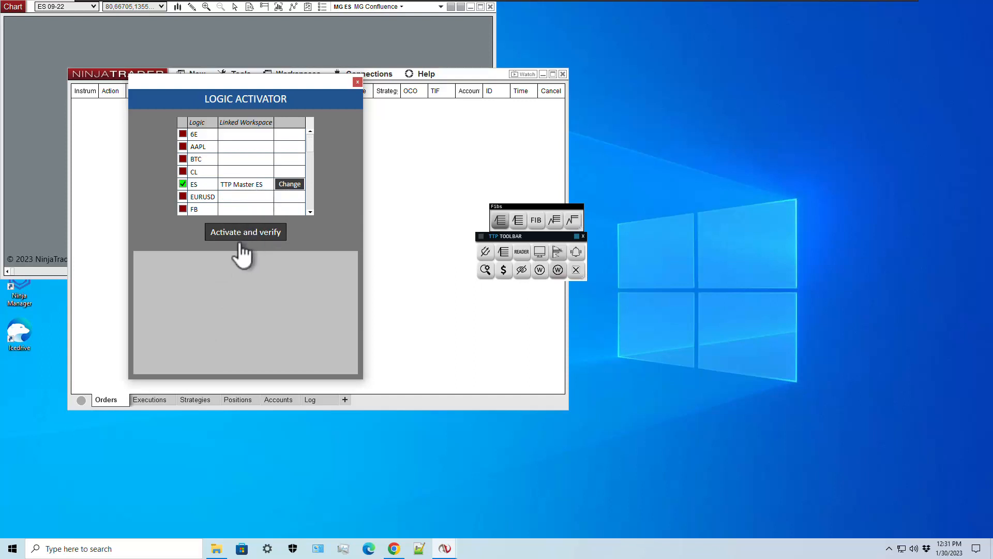
pyautogui.click(289, 184)
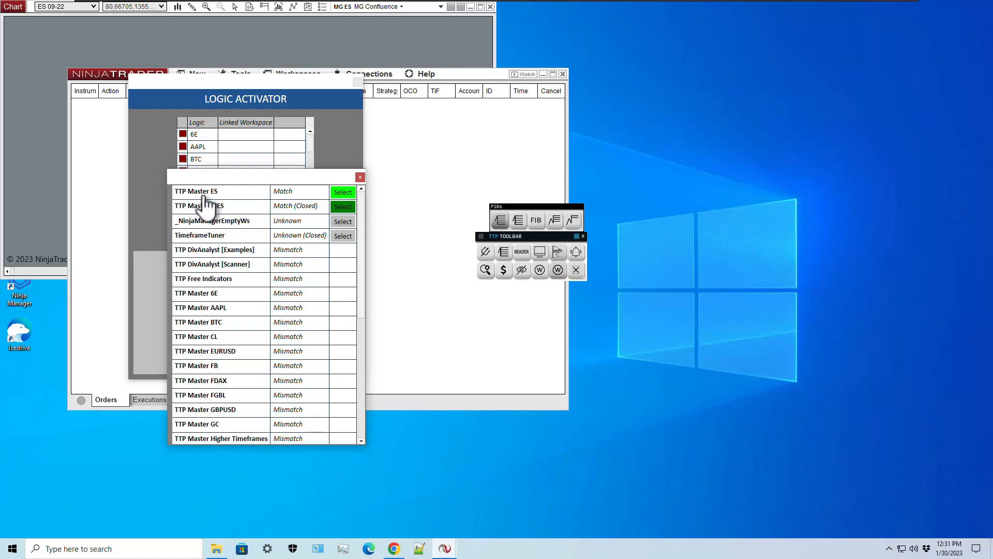
pyautogui.click(343, 192)
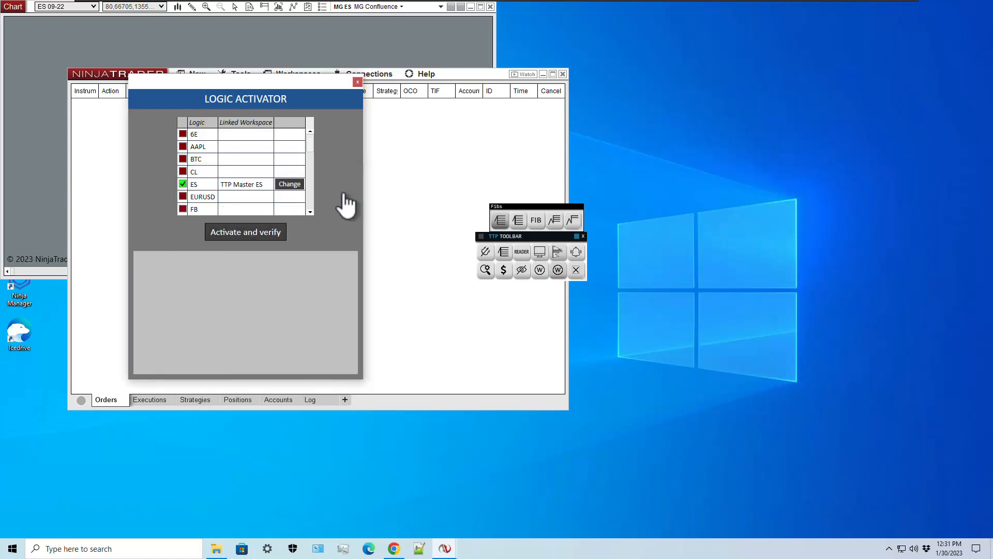
pyautogui.click(289, 185)
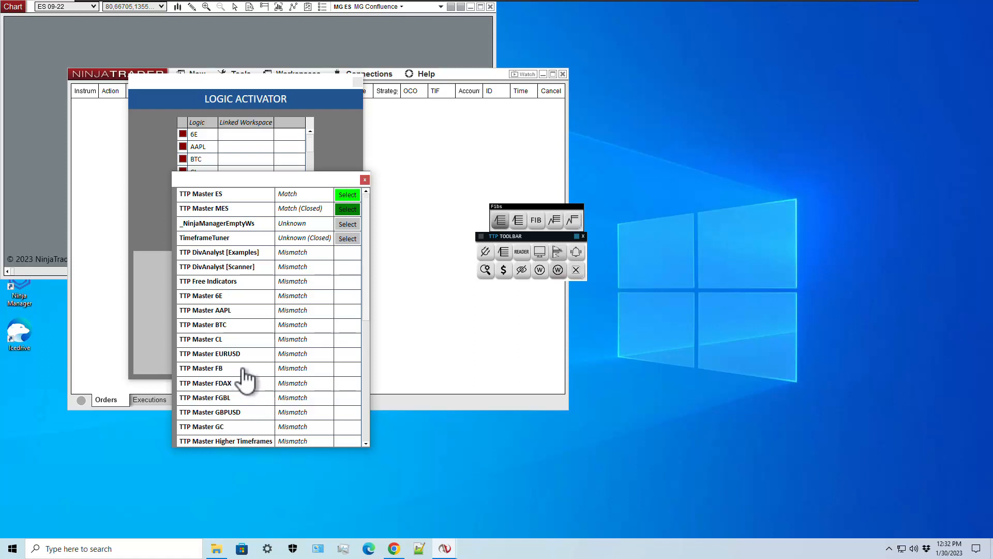
pyautogui.scroll(-3, 365, 279)
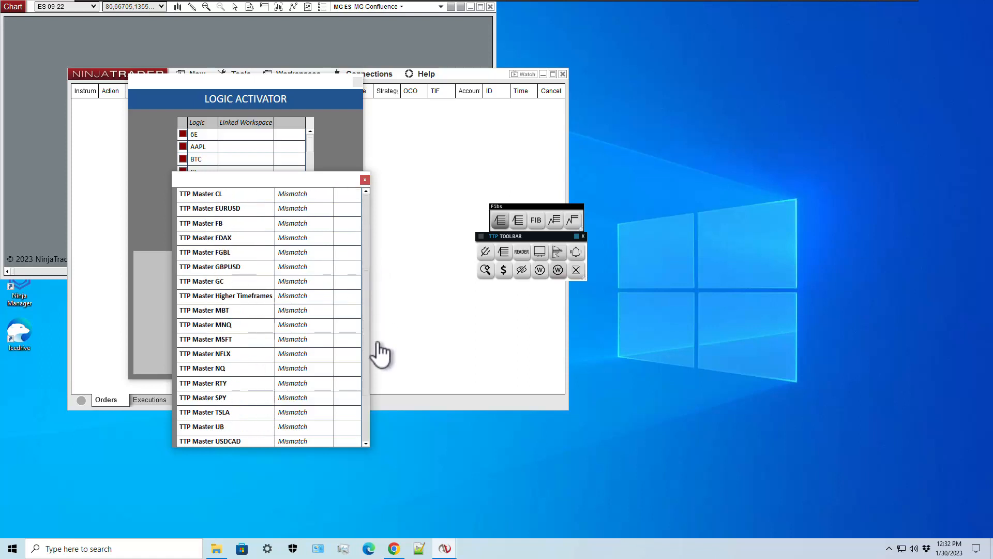
pyautogui.moveTo(378, 343); pyautogui.dragTo(378, 234)
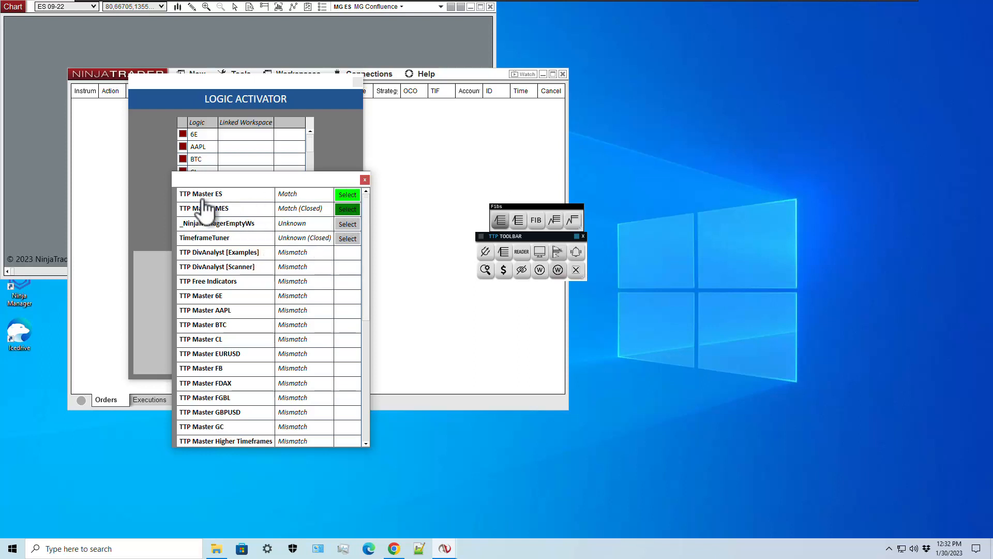
pyautogui.click(350, 197)
pyautogui.click(245, 233)
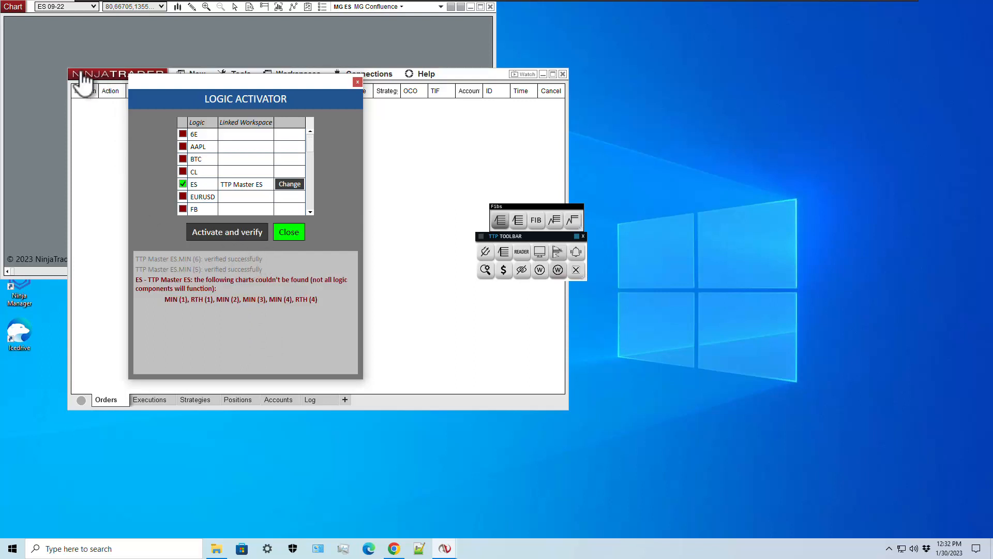
pyautogui.moveTo(311, 83); pyautogui.dragTo(299, 153)
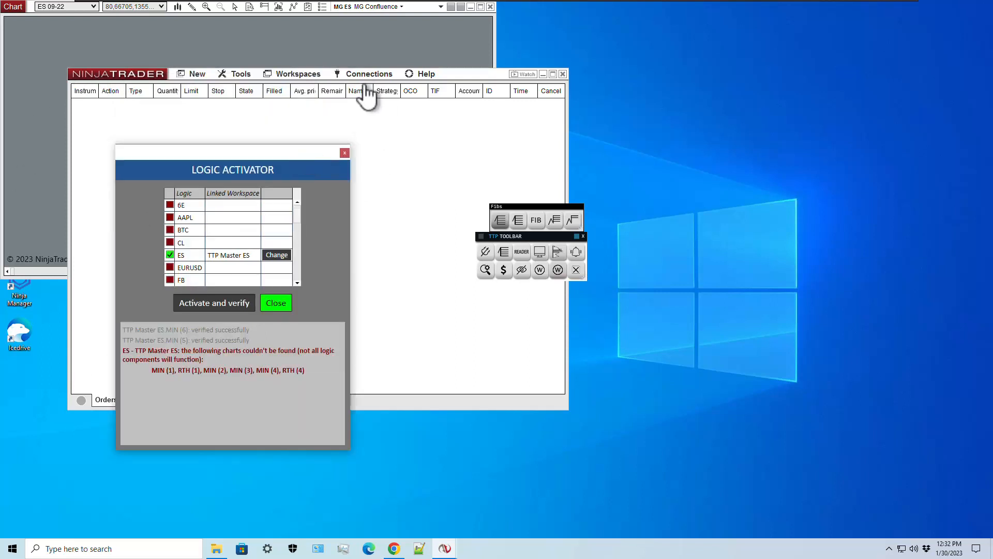
# - Connect to the Kinetick End Of Day feed and dismiss the disconnect error
pyautogui.click(369, 74)
pyautogui.click(387, 89)
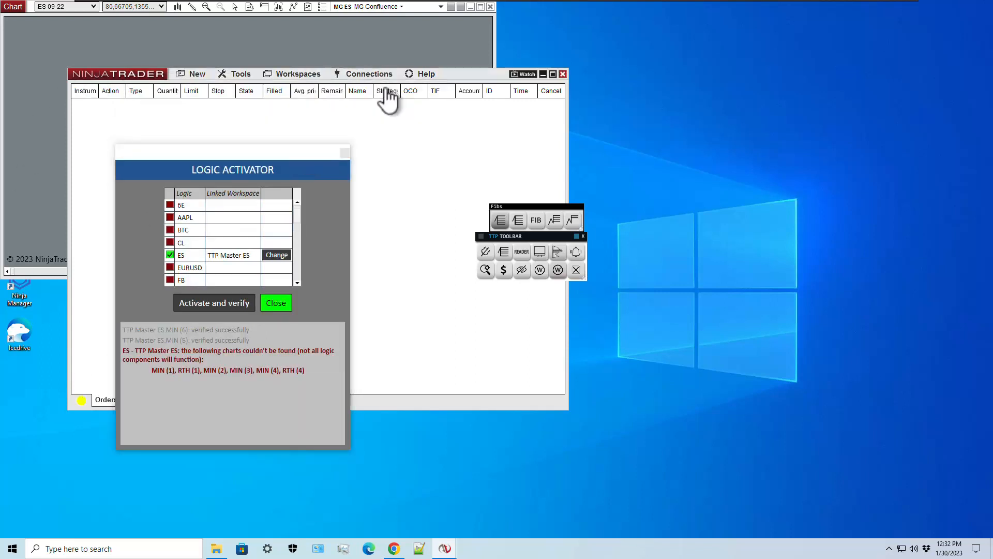
pyautogui.click(372, 73)
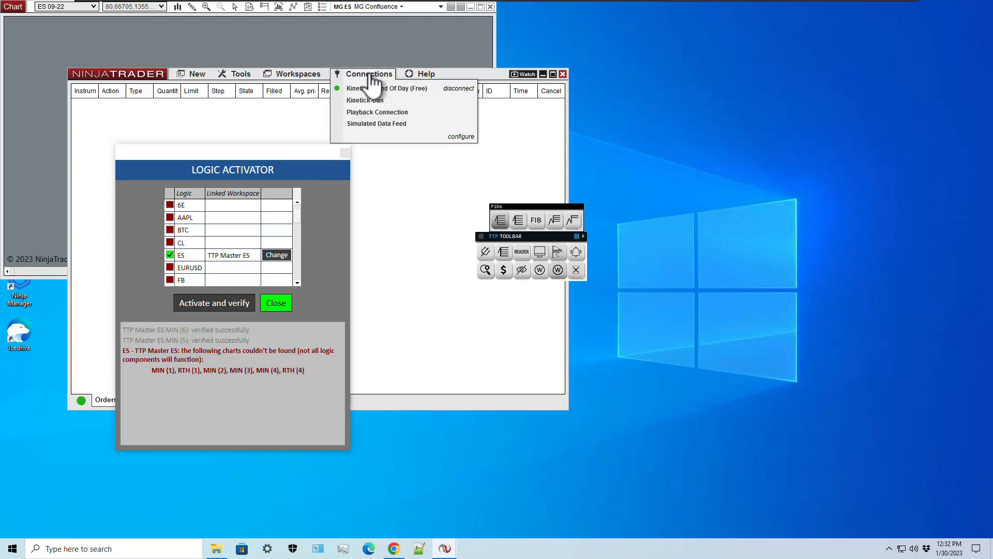
pyautogui.click(365, 109)
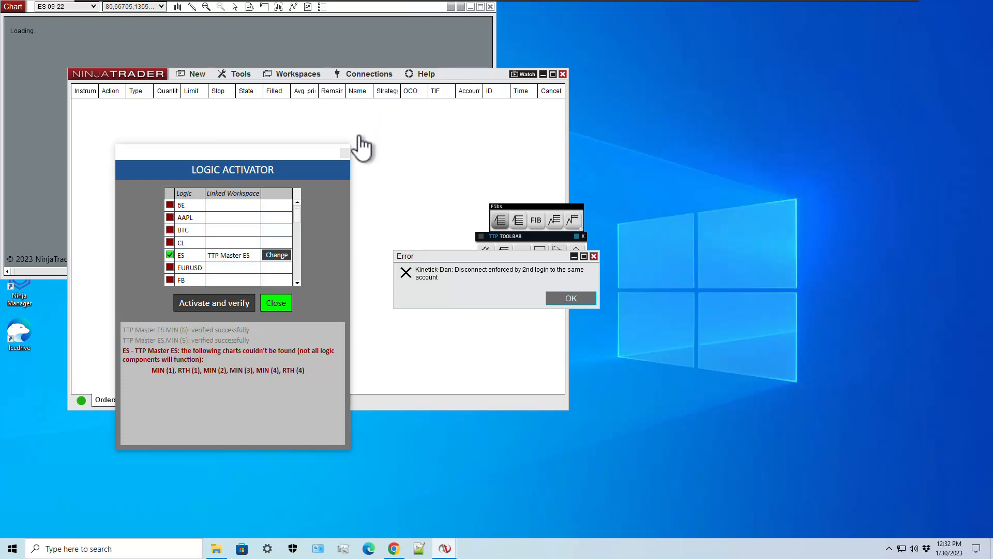
pyautogui.click(569, 299)
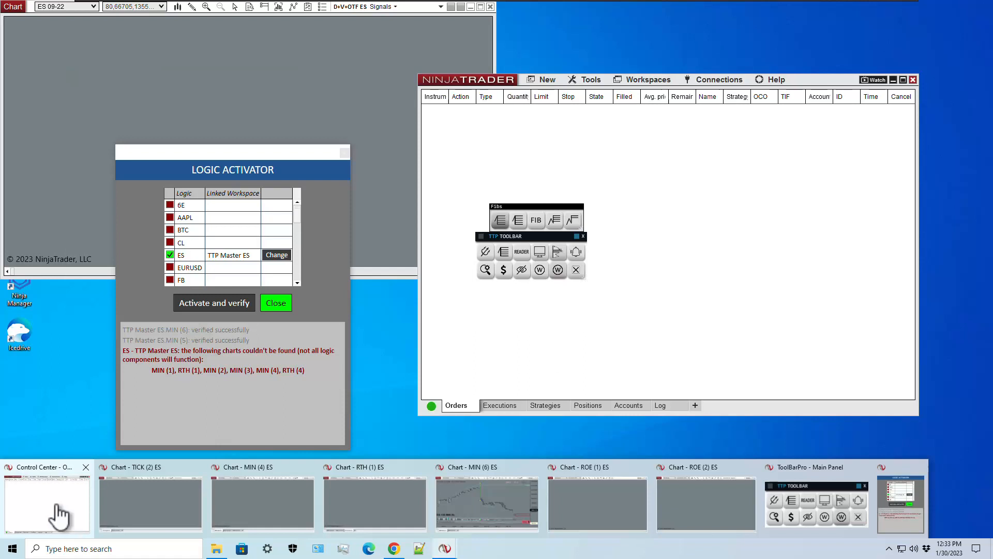
# - Roll futures over to the front month in Database Management and update instruments from the server
pyautogui.click(56, 506)
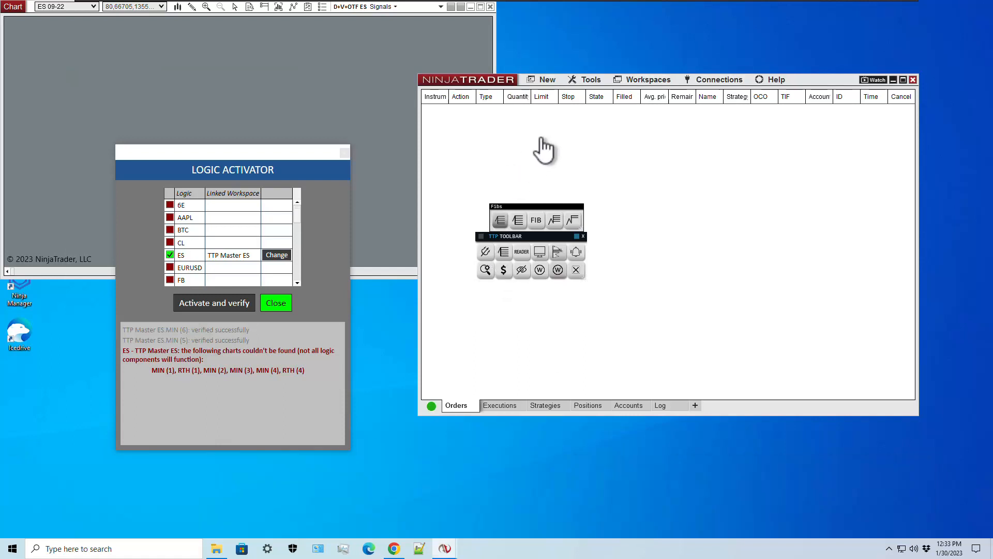
pyautogui.click(594, 82)
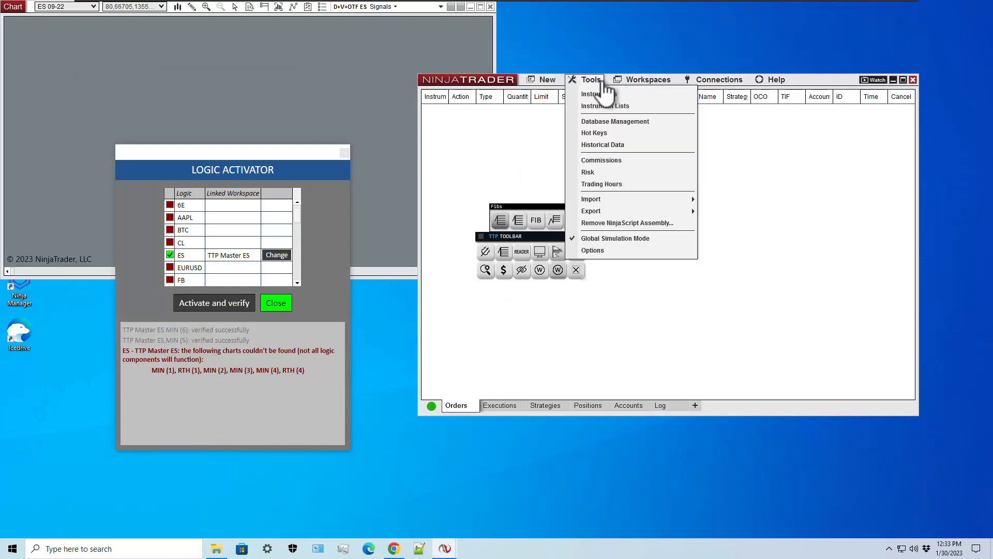
pyautogui.click(602, 123)
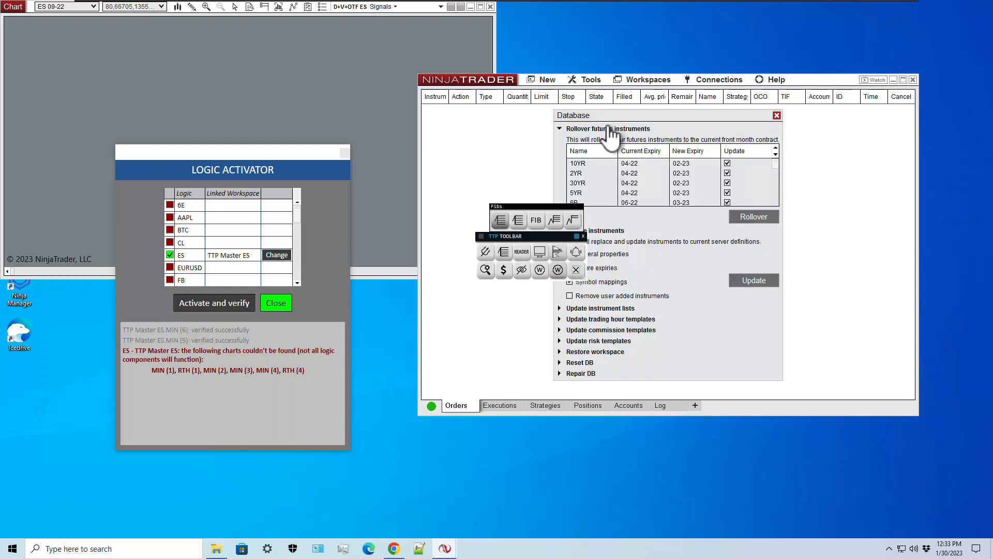
pyautogui.moveTo(751, 120); pyautogui.dragTo(794, 117)
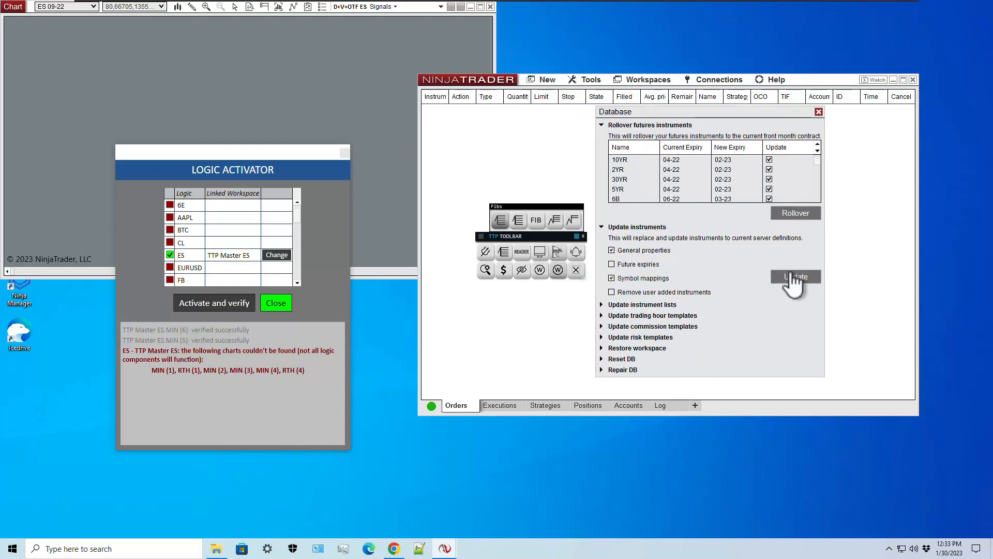
pyautogui.click(801, 216)
pyautogui.click(733, 270)
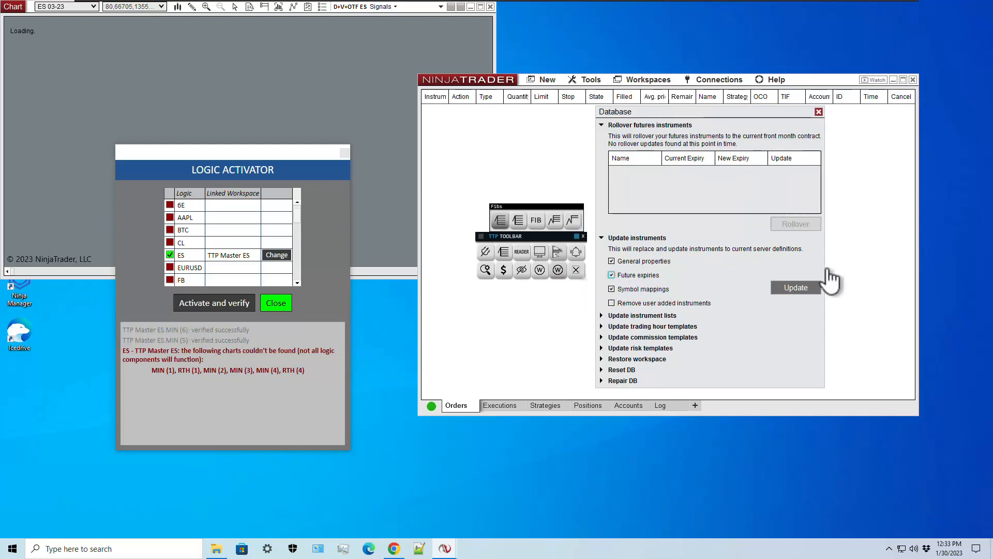
pyautogui.click(799, 293)
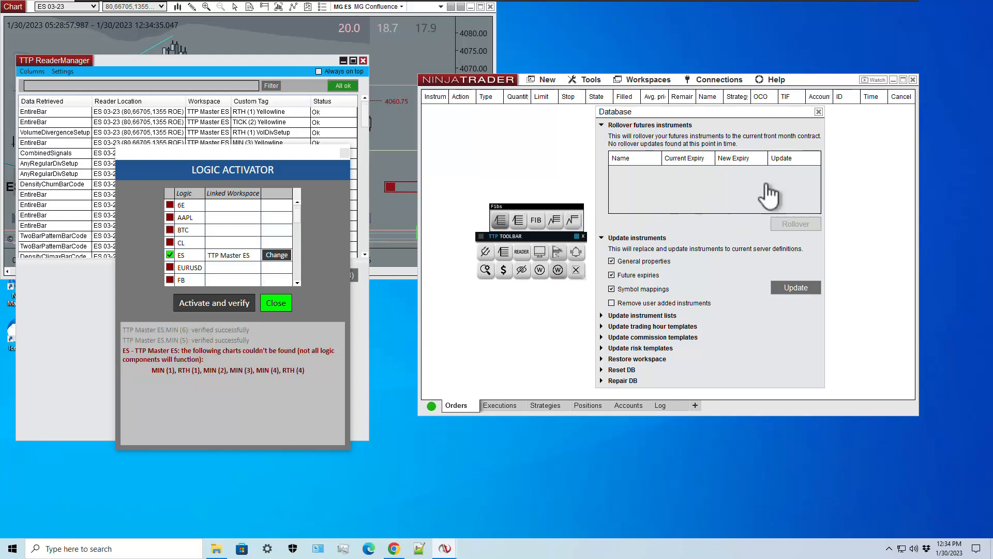
pyautogui.click(819, 112)
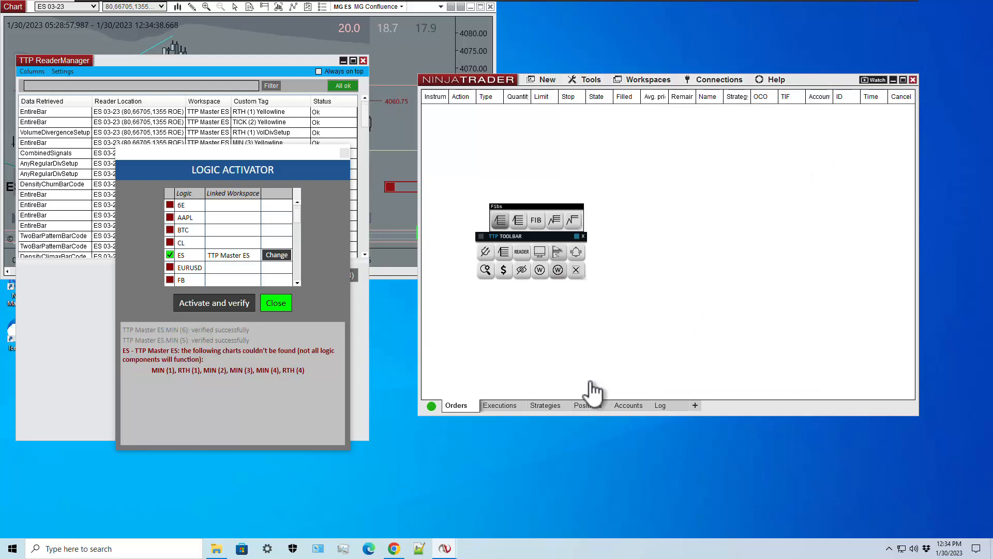
# - Re-verify ES logic, minimize ReaderManager, and compress the ES 03-23 chart's time axis
pyautogui.click(218, 305)
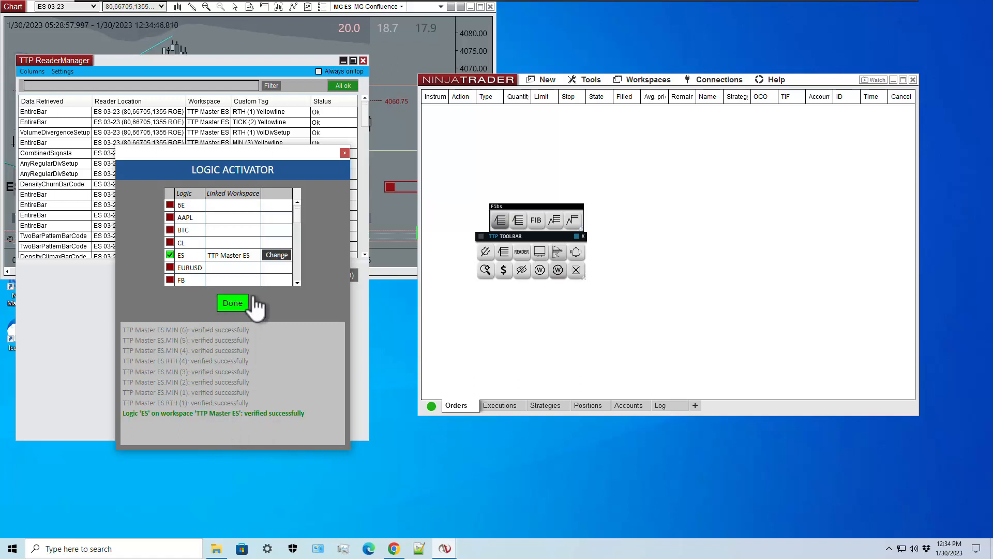
pyautogui.click(233, 305)
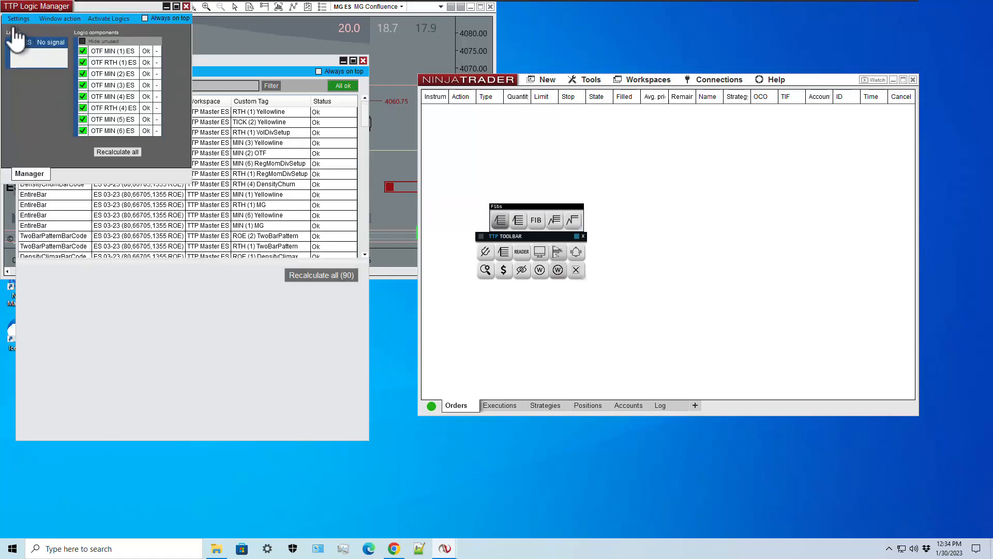
pyautogui.click(326, 178)
pyautogui.click(395, 79)
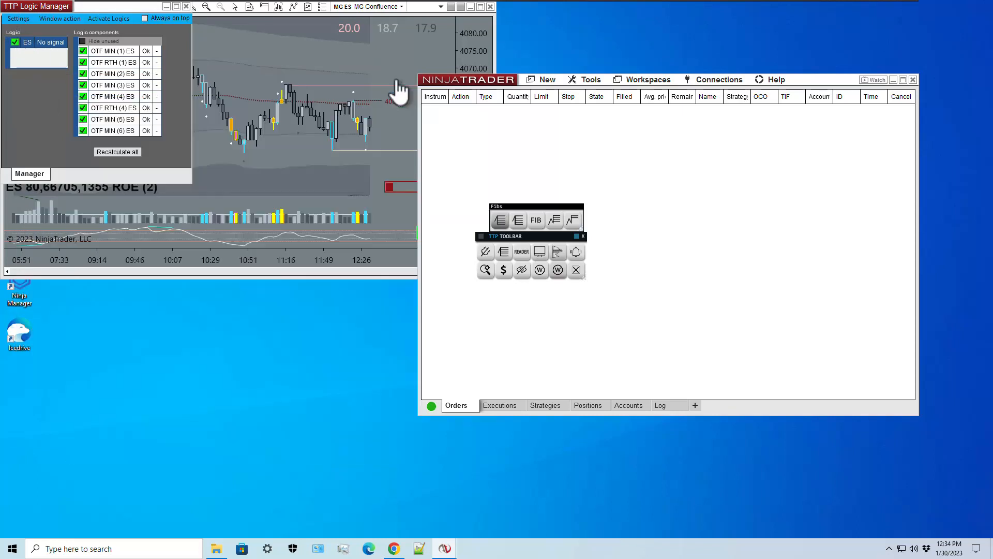
pyautogui.click(275, 204)
pyautogui.moveTo(179, 262)
pyautogui.mouseDown()
pyautogui.moveTo(238, 269)
pyautogui.moveTo(187, 279)
pyautogui.mouseUp()
pyautogui.moveTo(452, 554)
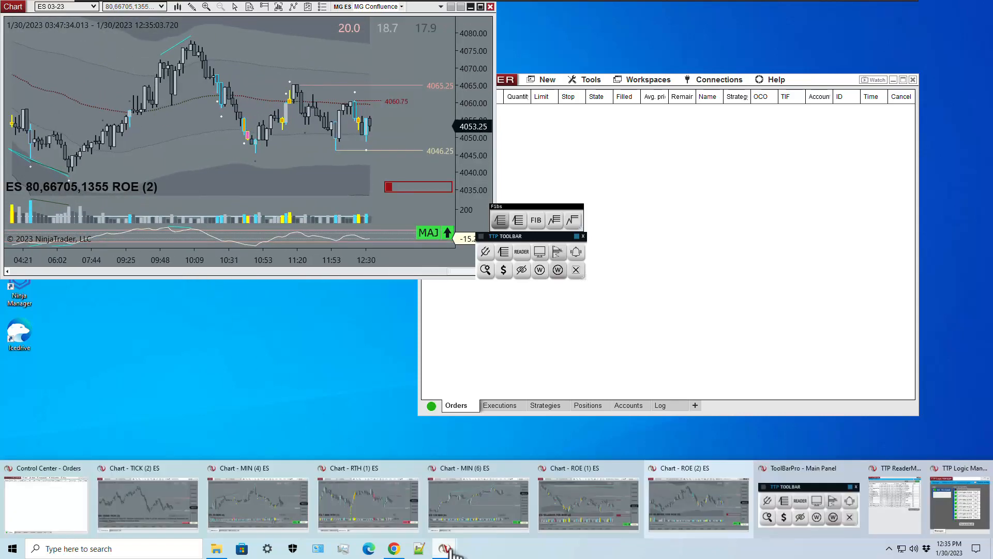